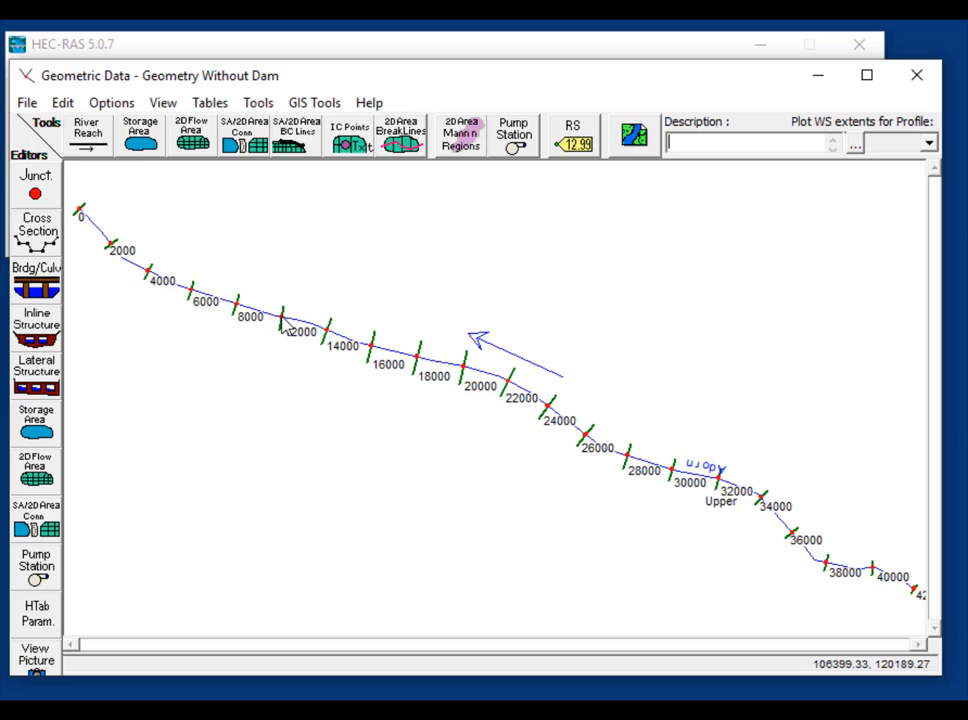
Save a copy of the geometry data under the title "DS Boundray at the Dam"
click(27, 102)
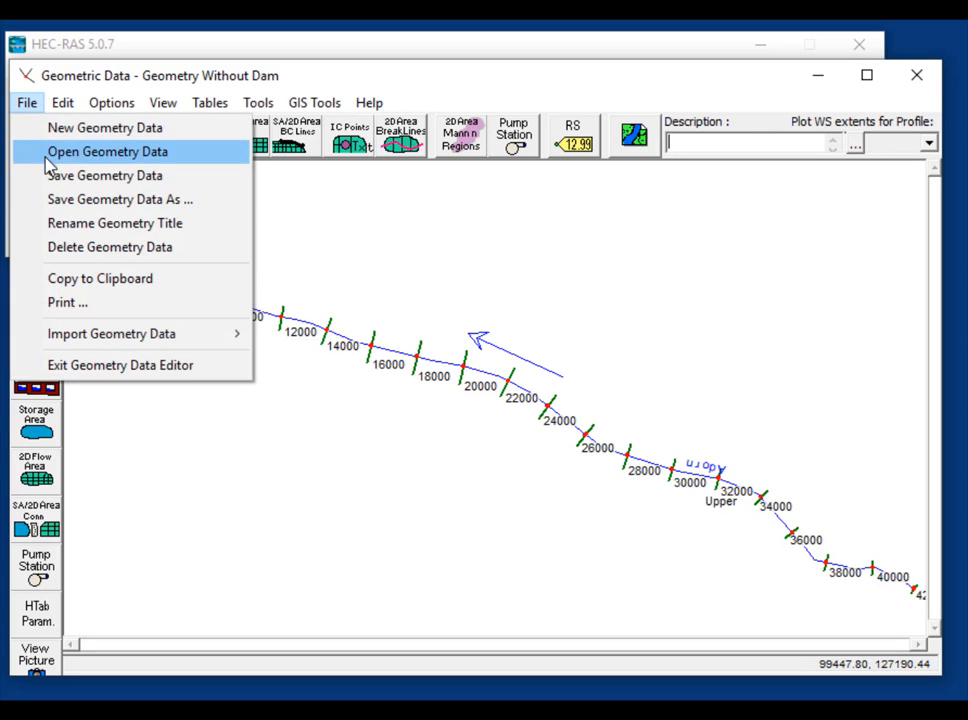
click(56, 200)
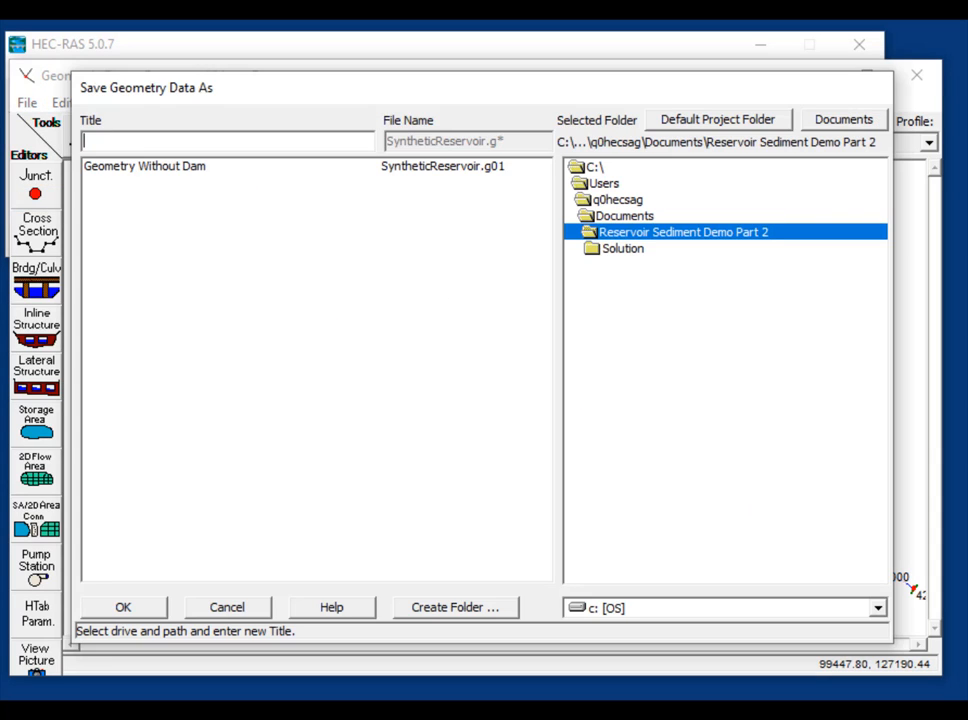
text(DS Boundray a)
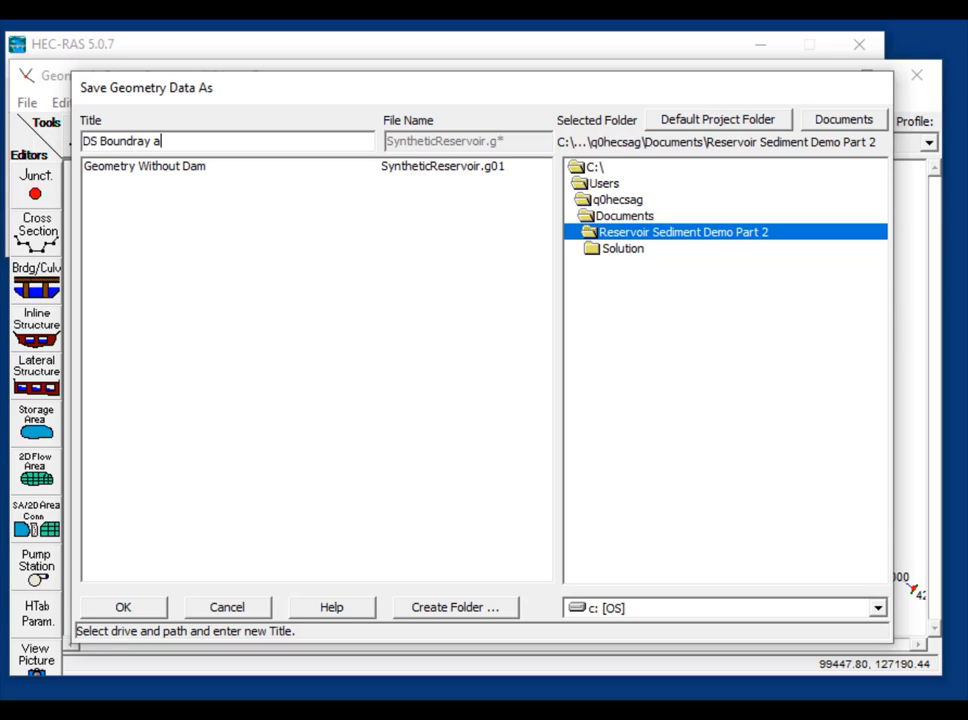
text(t the Dam)
key(Return)
Delete the cross sections at river stations 8000, 6000, 4000, 2000 and 0 from the Adorn river's Upper reach
click(62, 102)
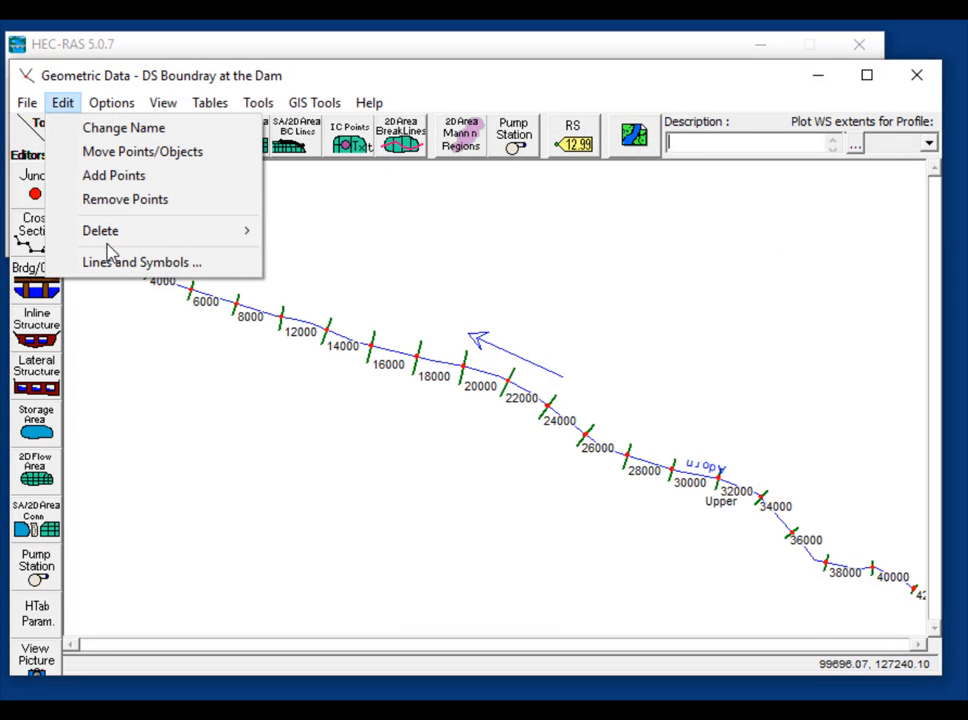
mouse_move(106, 238)
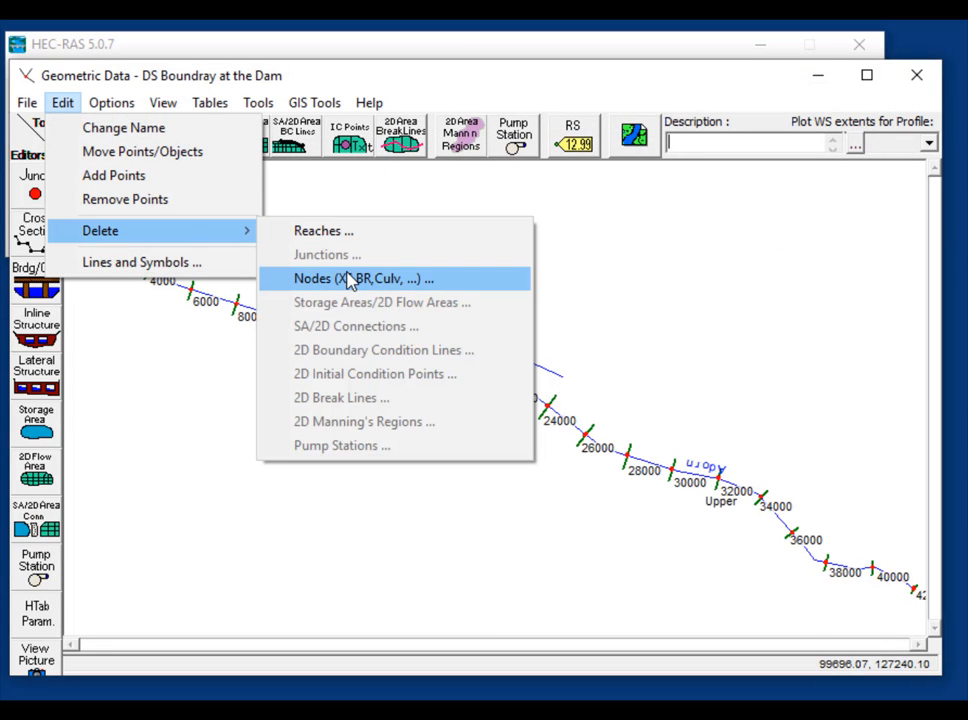
click(349, 281)
click(300, 468)
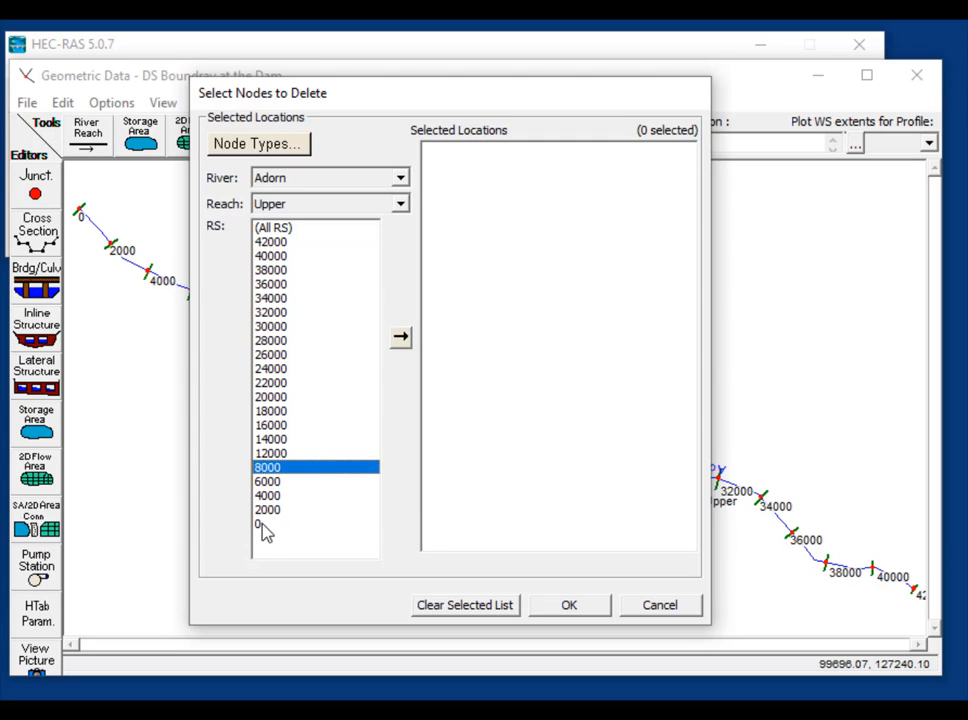
shift+click(263, 528)
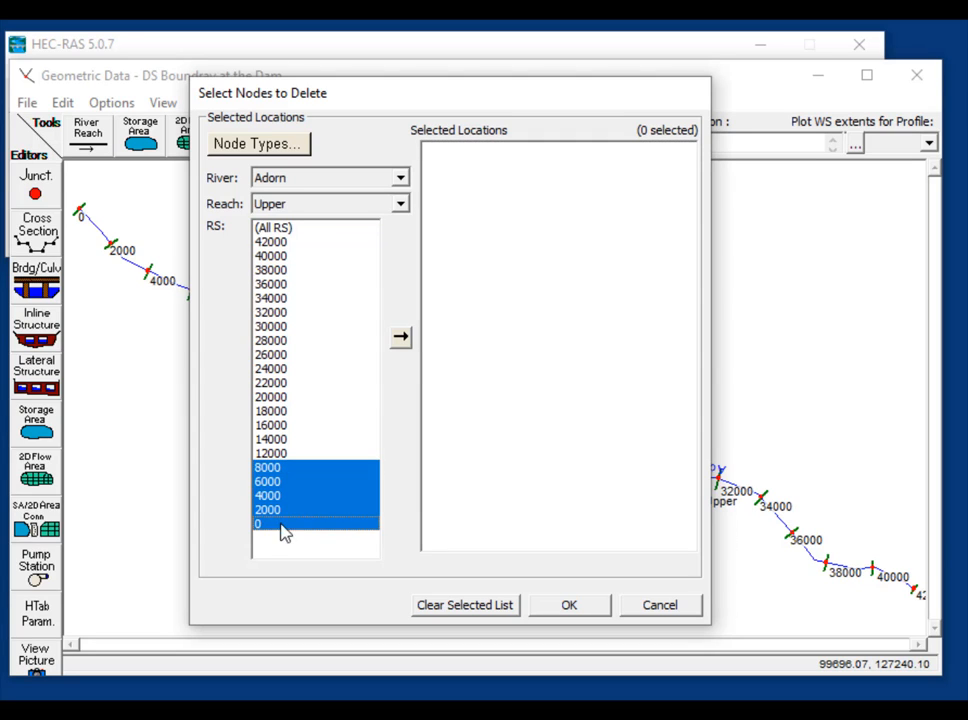
click(401, 341)
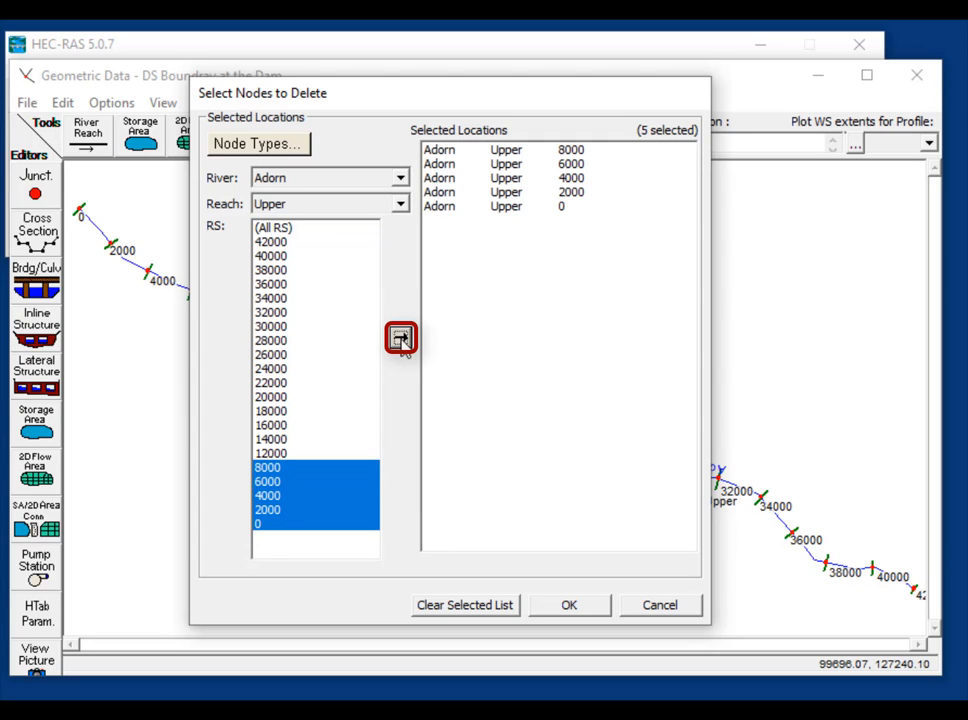
click(584, 610)
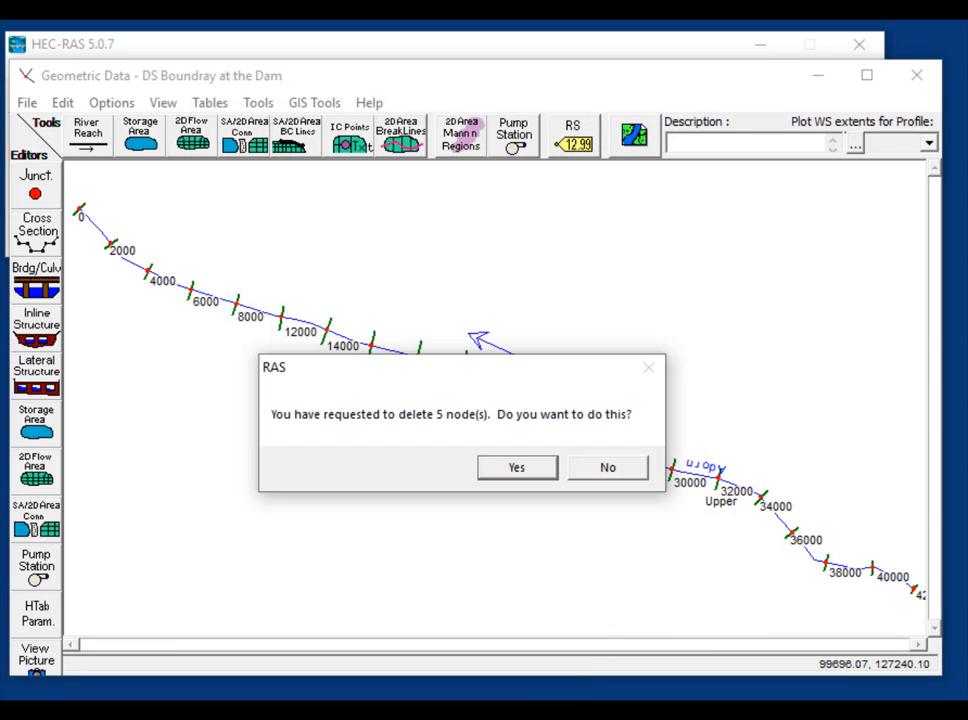
click(519, 469)
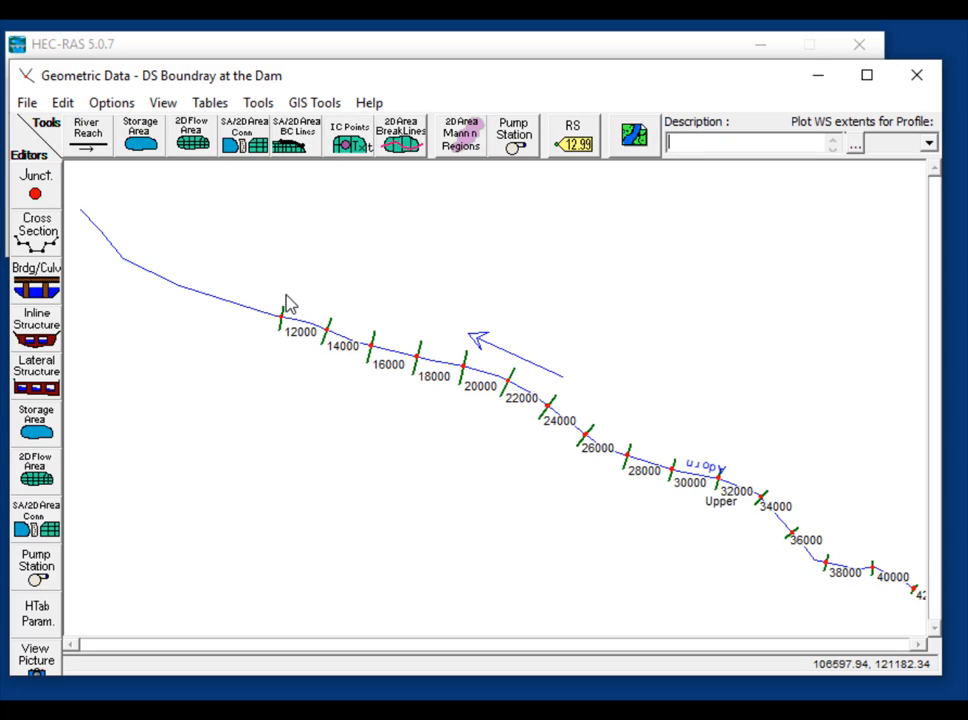
Save the geometry data and close the geometry editor
click(27, 103)
click(30, 176)
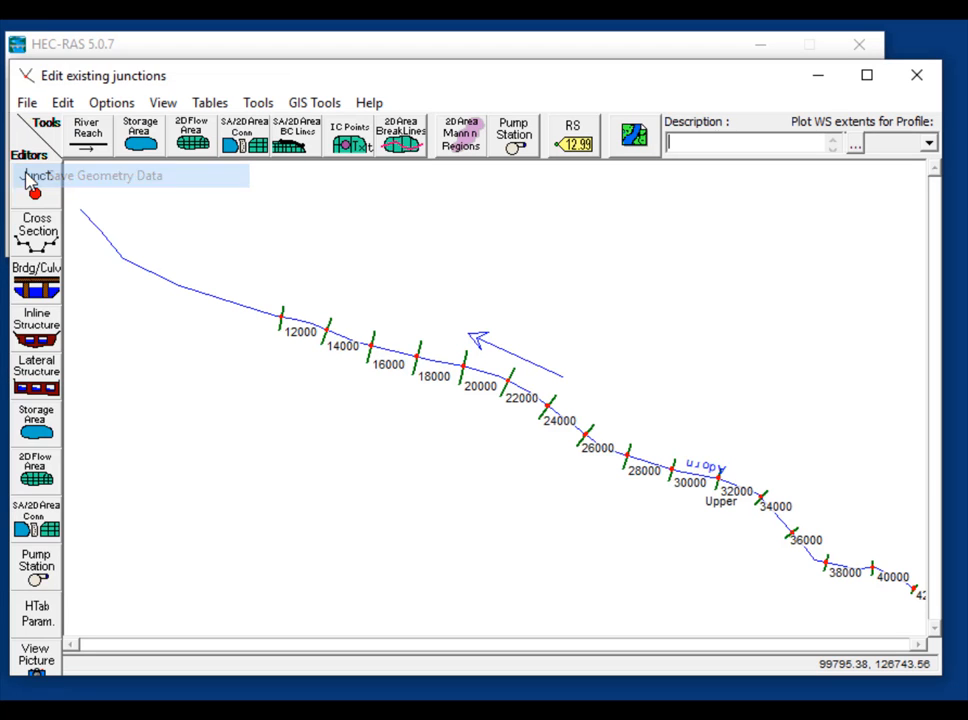
click(920, 86)
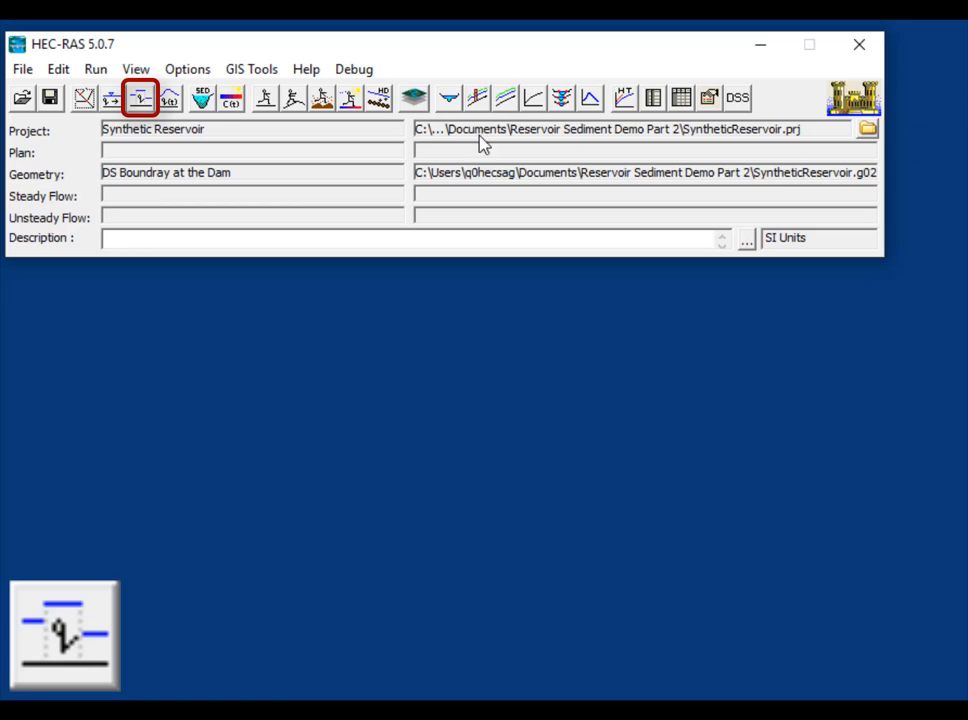
Open the quasi-unsteady flow data and add a flow series boundary at station 42000, checking the first date in Reservoir Data.xlsx in Excel
click(141, 99)
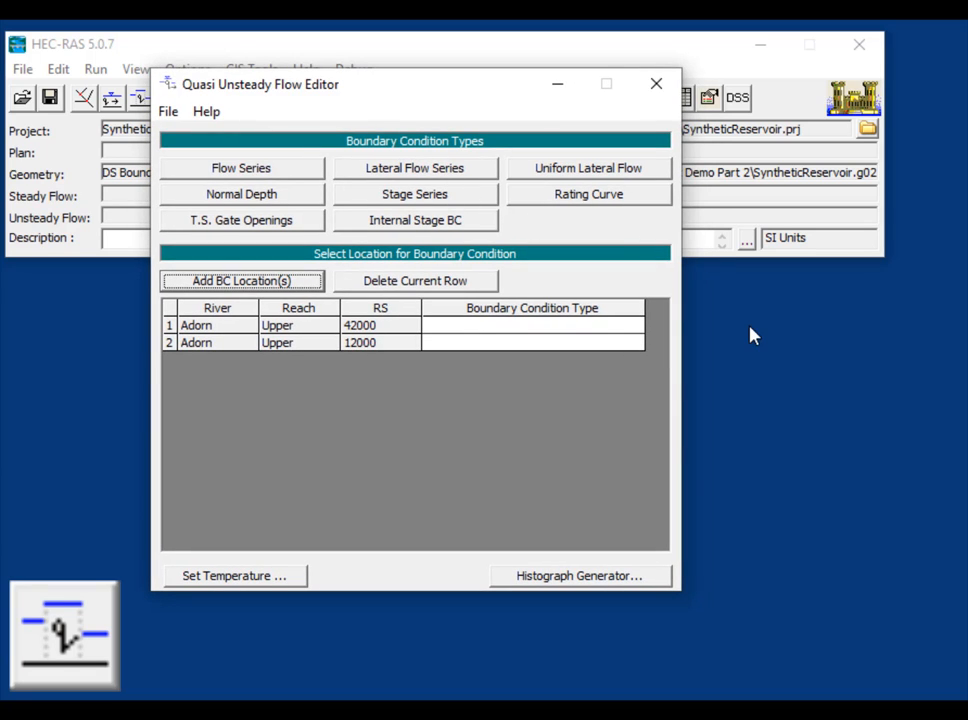
click(530, 325)
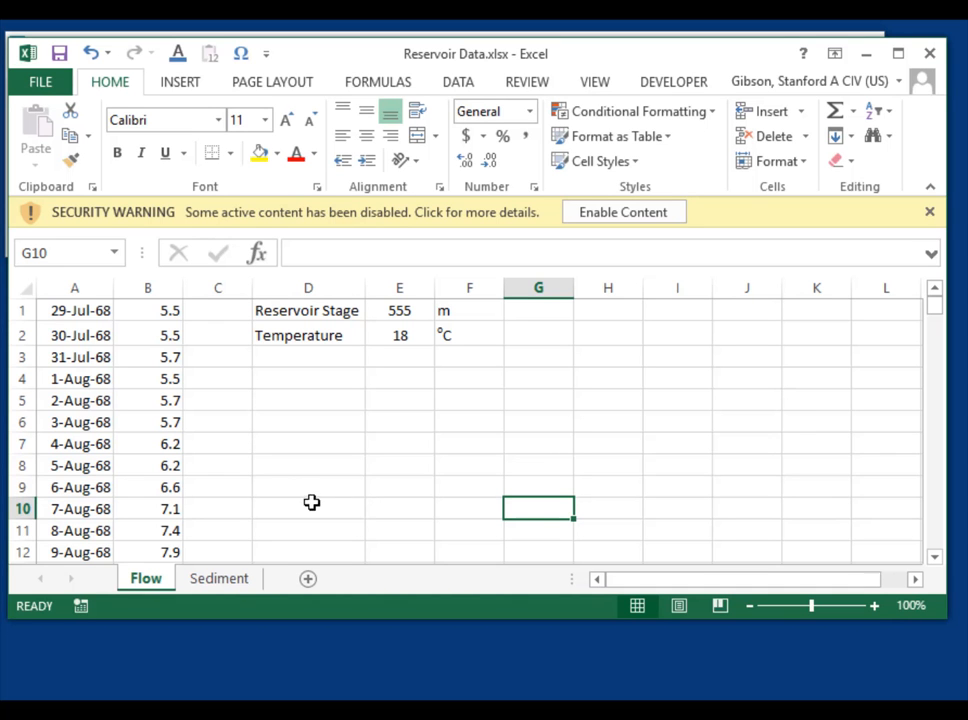
click(78, 310)
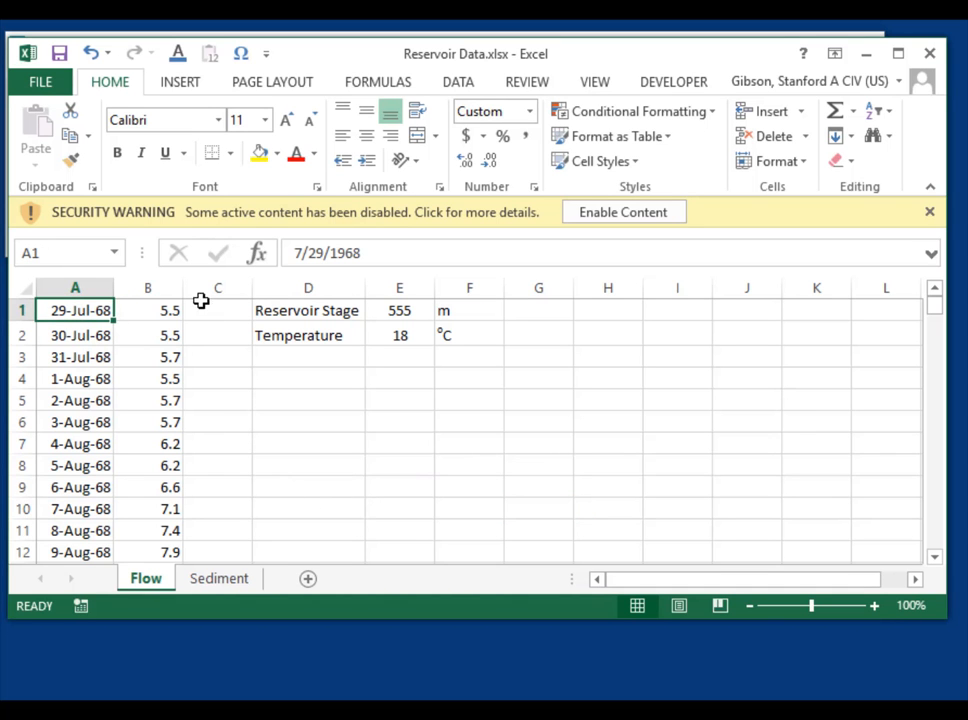
drag(317, 54, 317, 106)
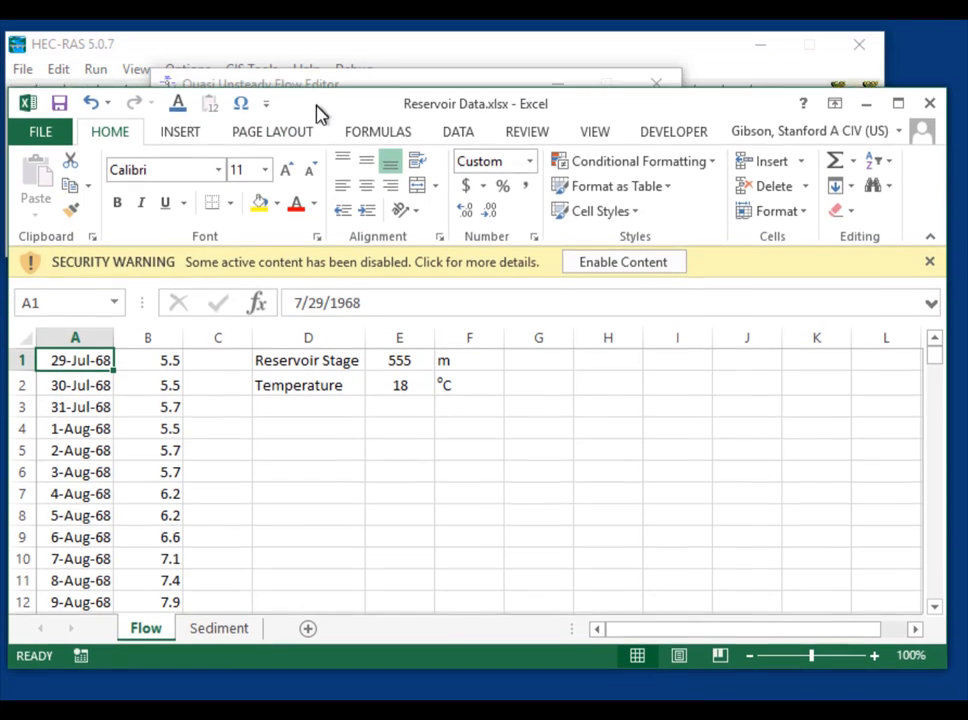
click(336, 86)
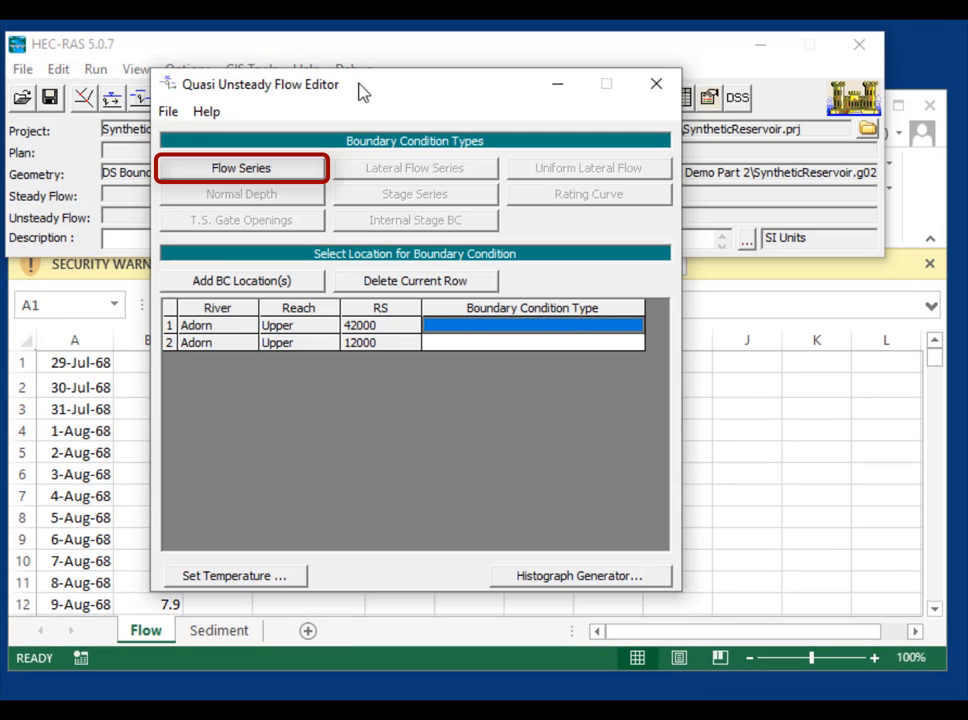
click(277, 170)
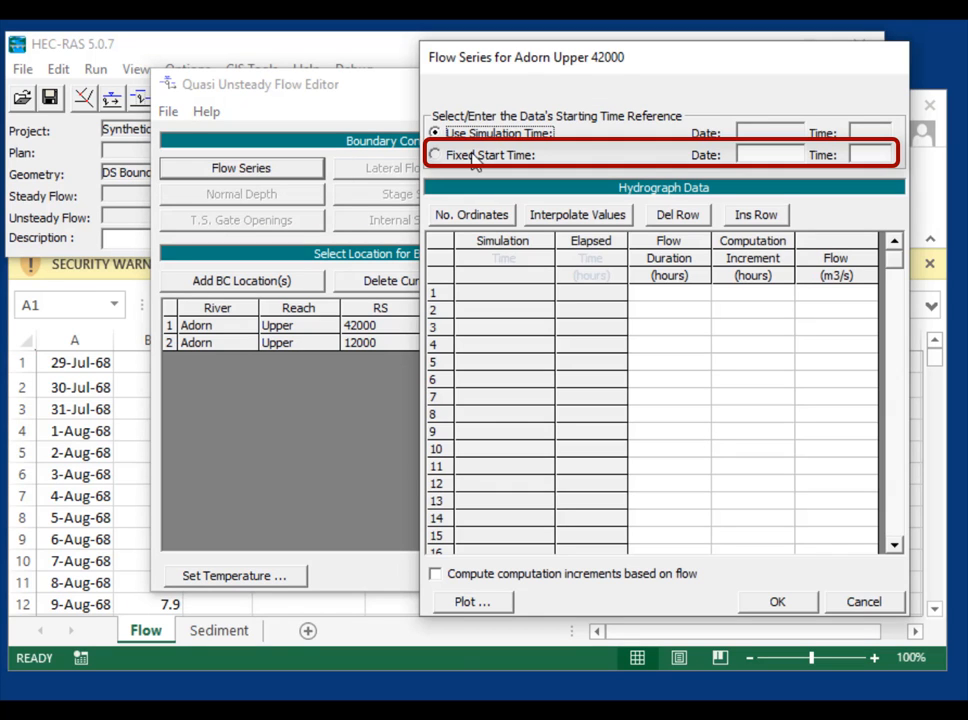
Give the flow series a fixed start time of 29Jul1968 at 0000
click(473, 160)
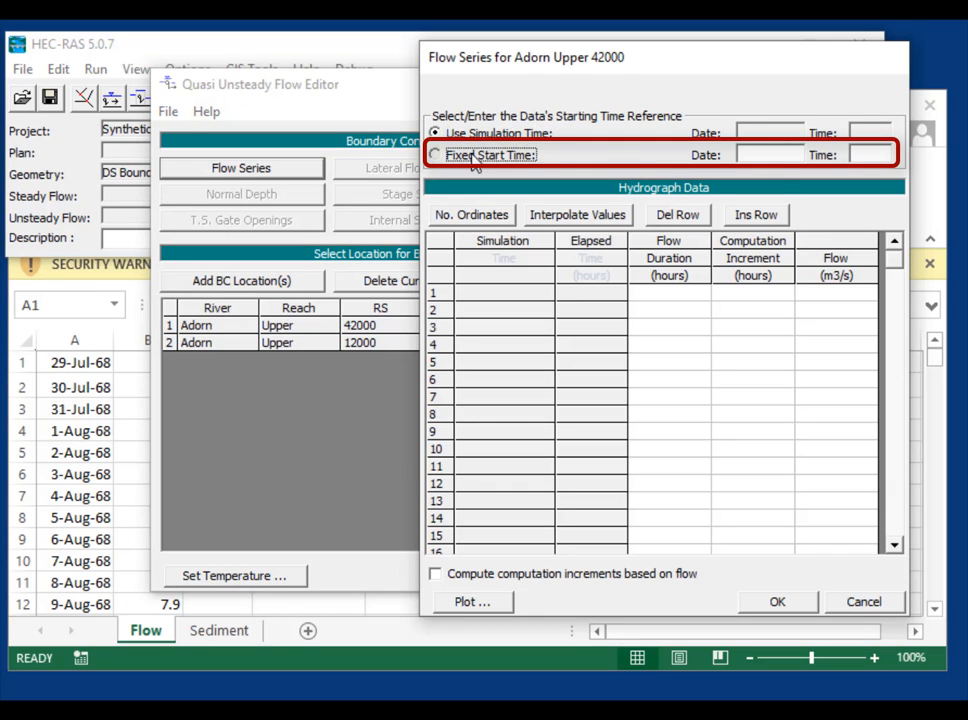
click(773, 158)
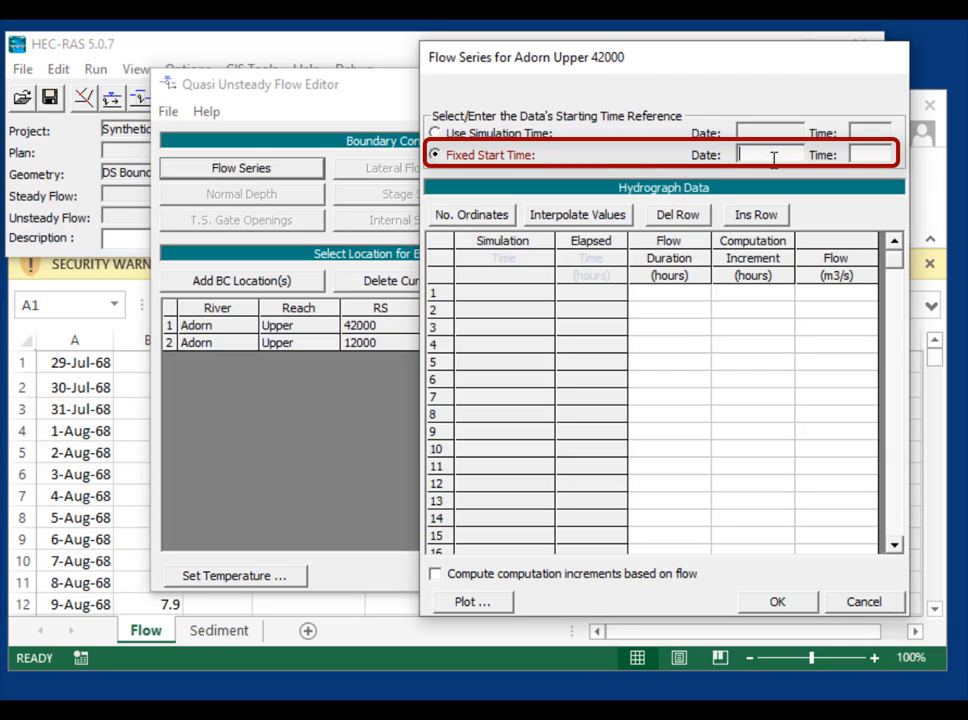
text(29Jul1968)
click(866, 152)
text(0000)
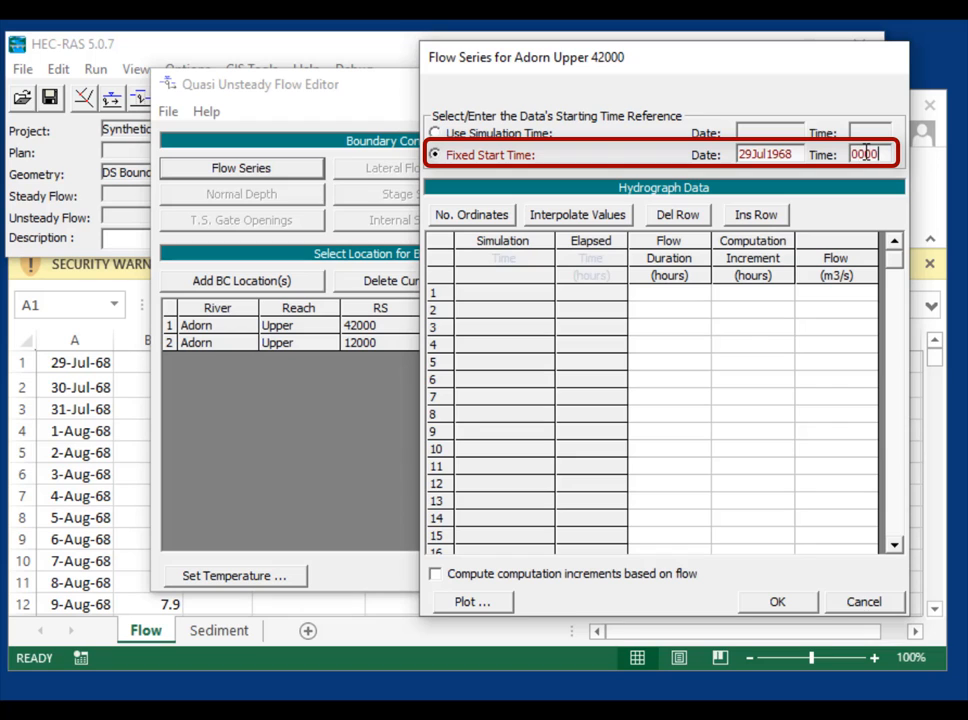
Find the last row of the flow record in Excel and set the flow series' maximum number of ordinates to 18577 in HEC-RAS
click(70, 424)
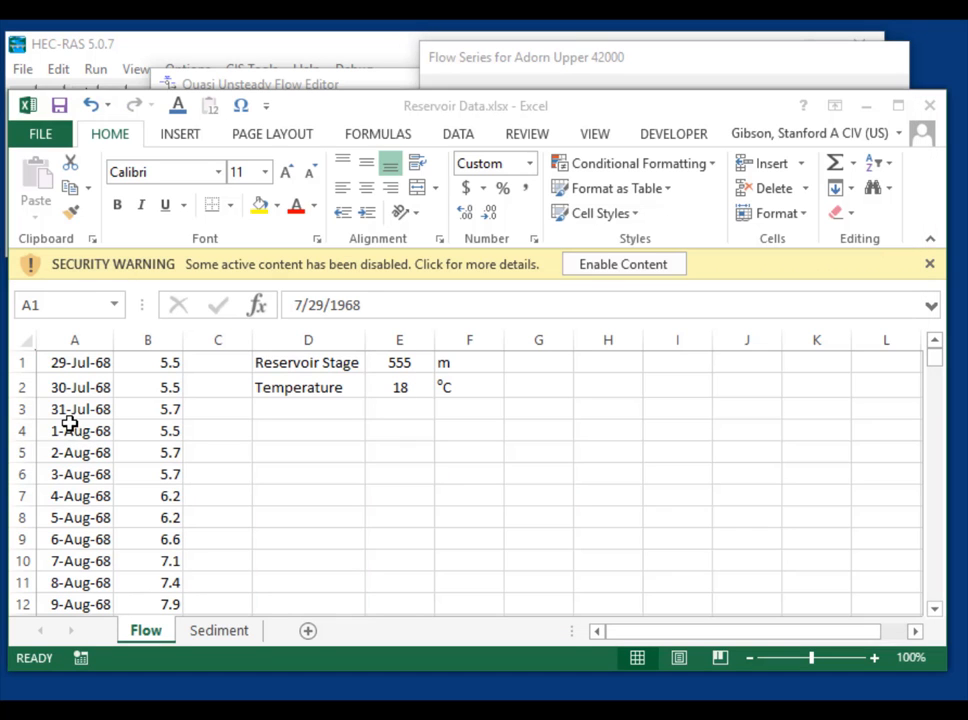
key(ctrl+Down)
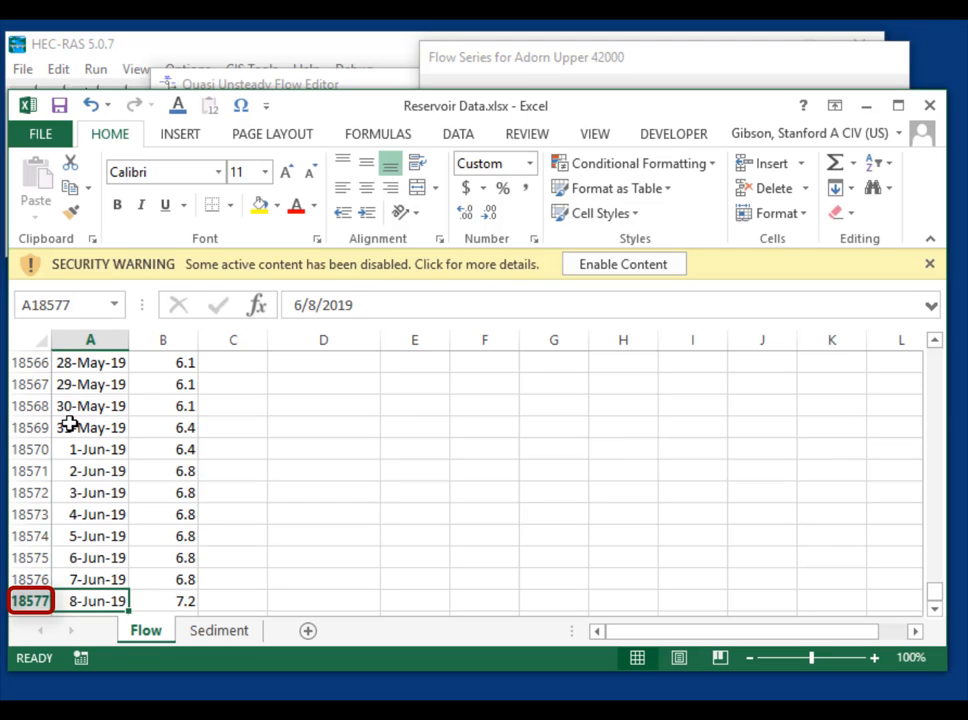
click(510, 62)
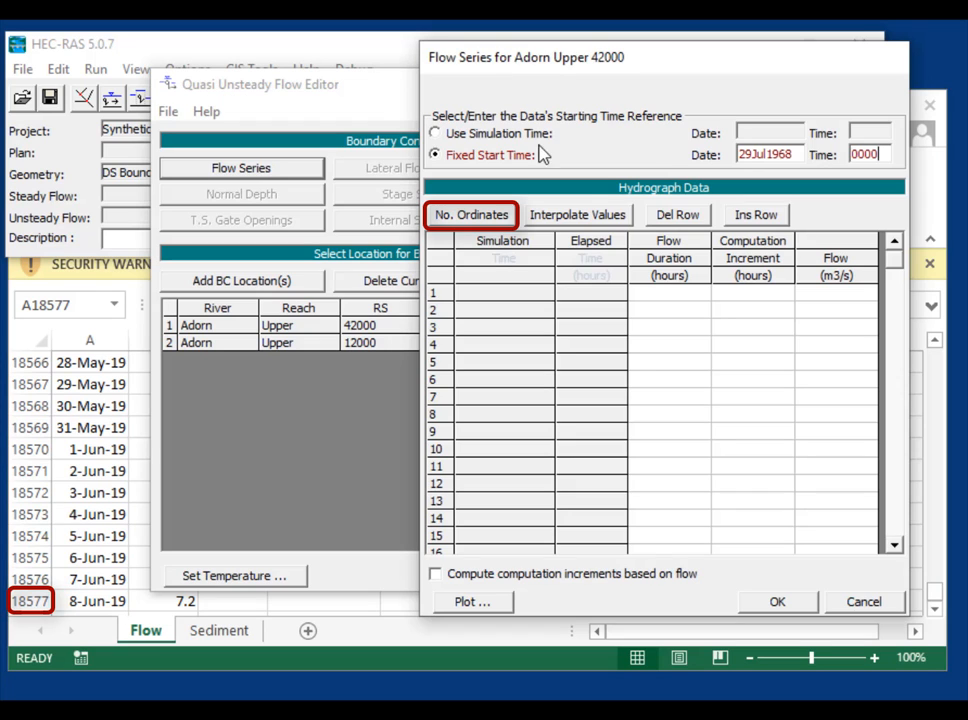
click(497, 217)
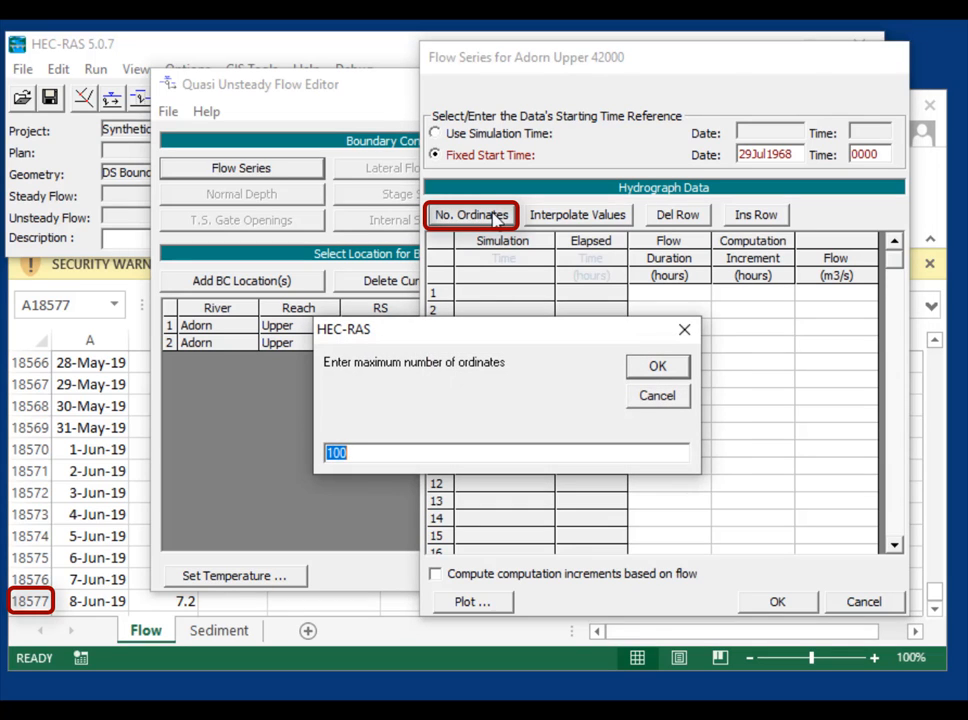
text(18577)
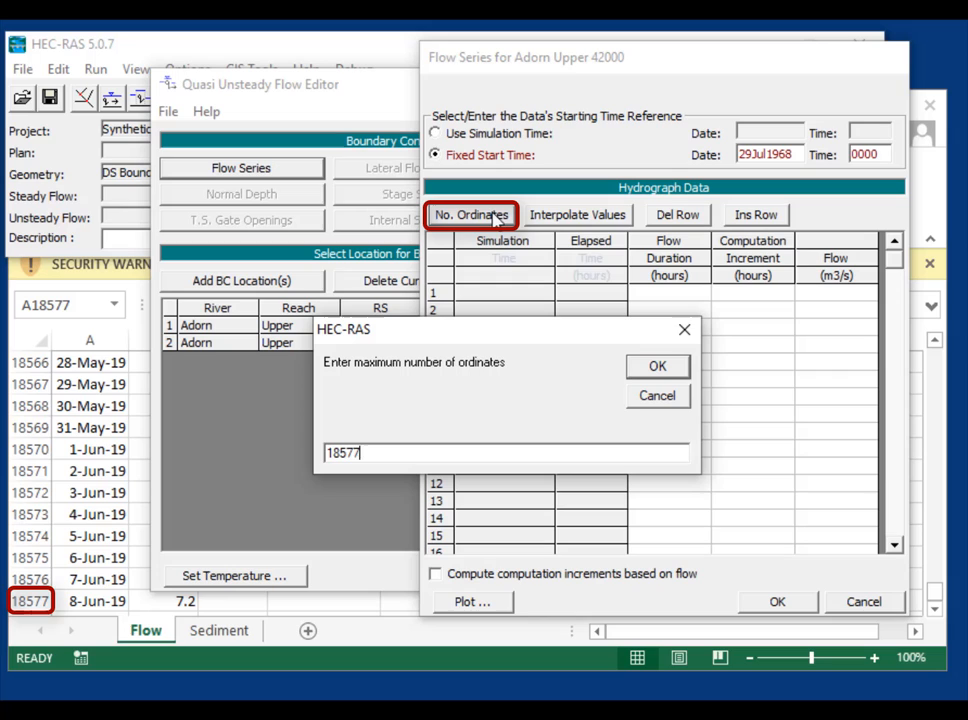
click(659, 372)
Enter a flow duration of 24 hours and a computation increment of 24 hours in the first hydrograph row
click(674, 294)
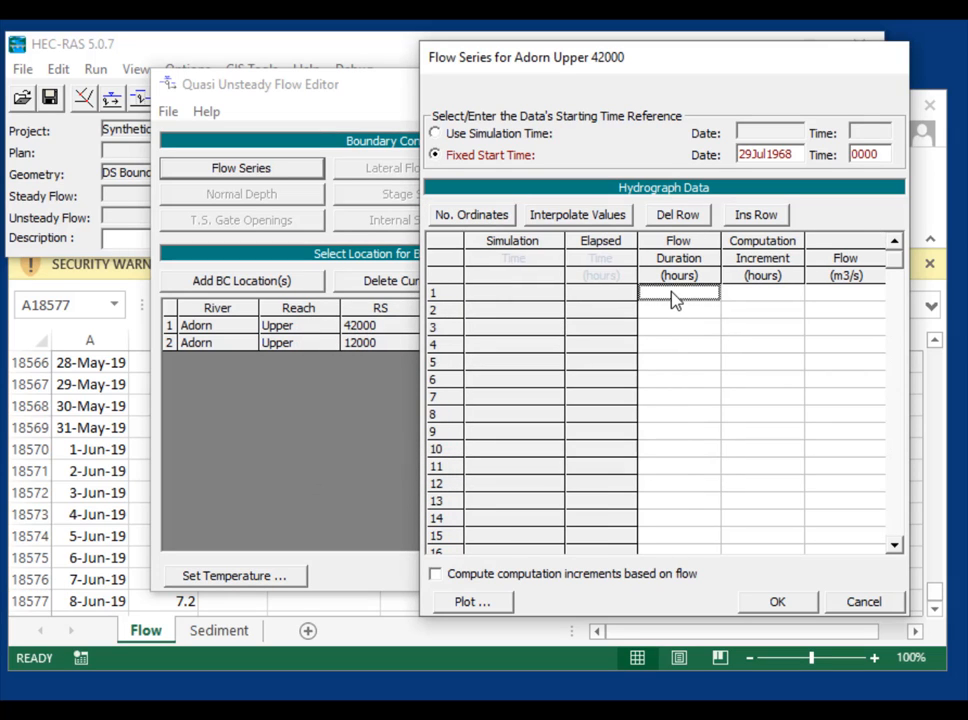
text(24)
click(761, 299)
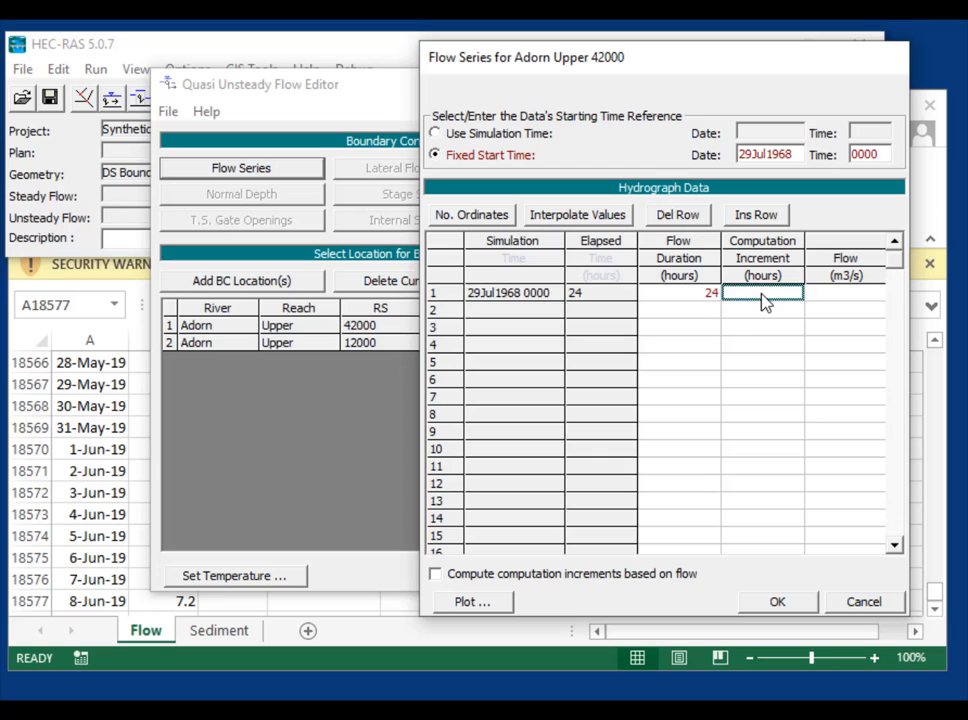
text(24)
Enter 24 hours for flow duration and computation increment in row 18577, and interpolate the values for the rows between
drag(896, 263, 892, 540)
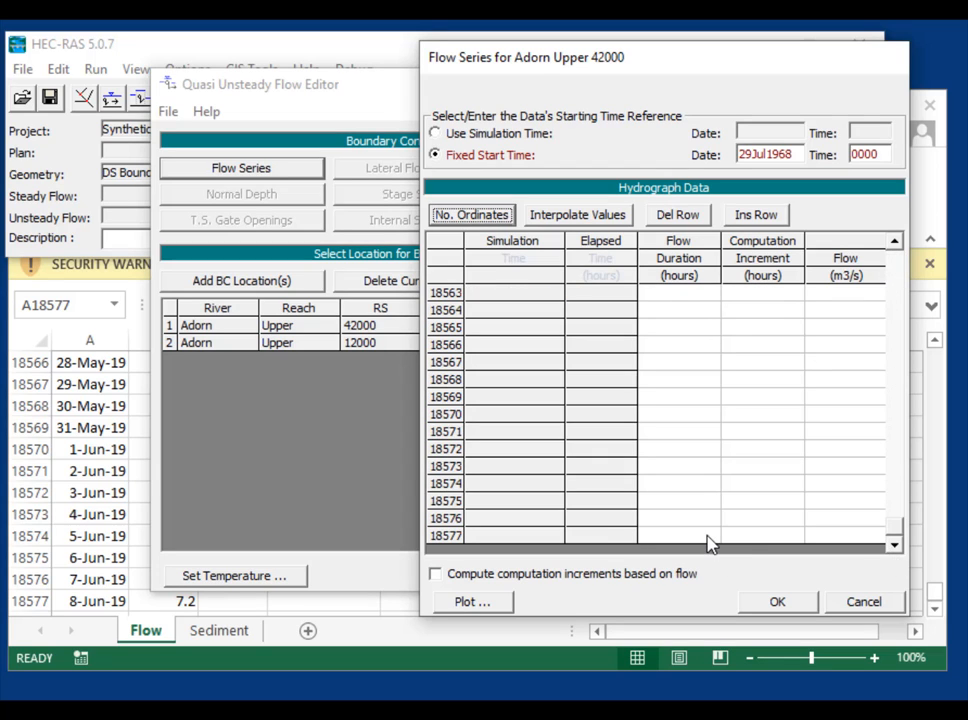
click(707, 538)
text(24)
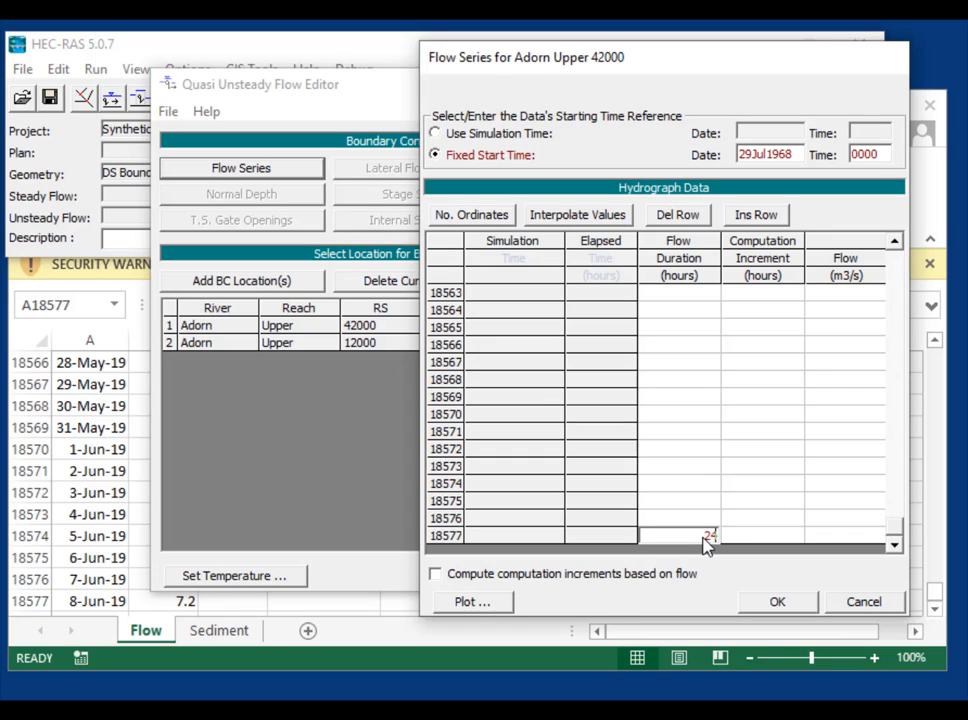
key(Tab)
text(24)
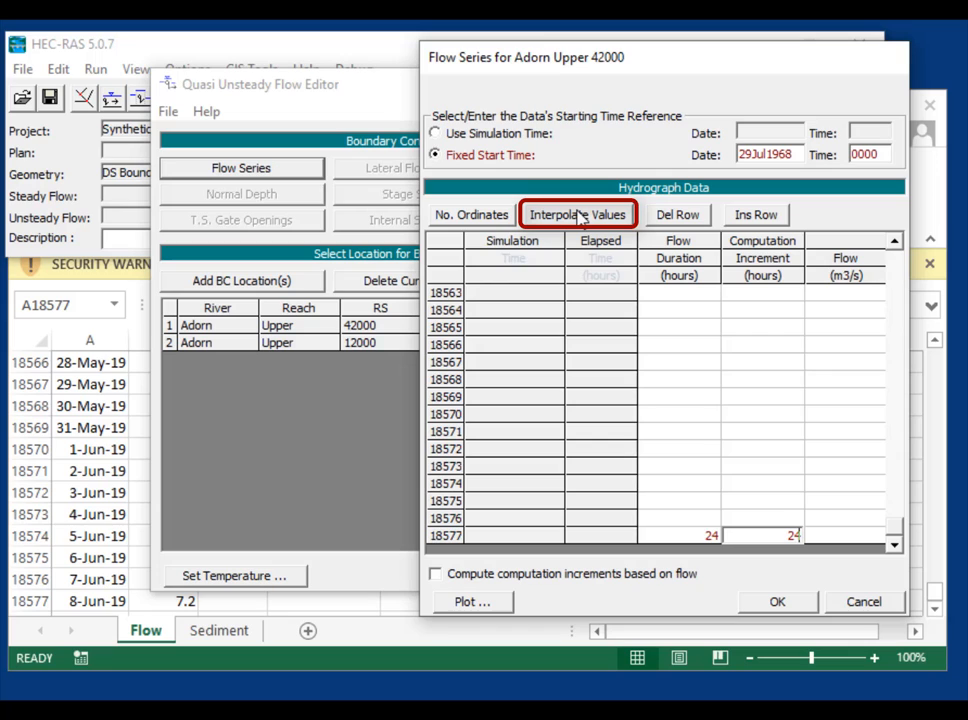
click(580, 216)
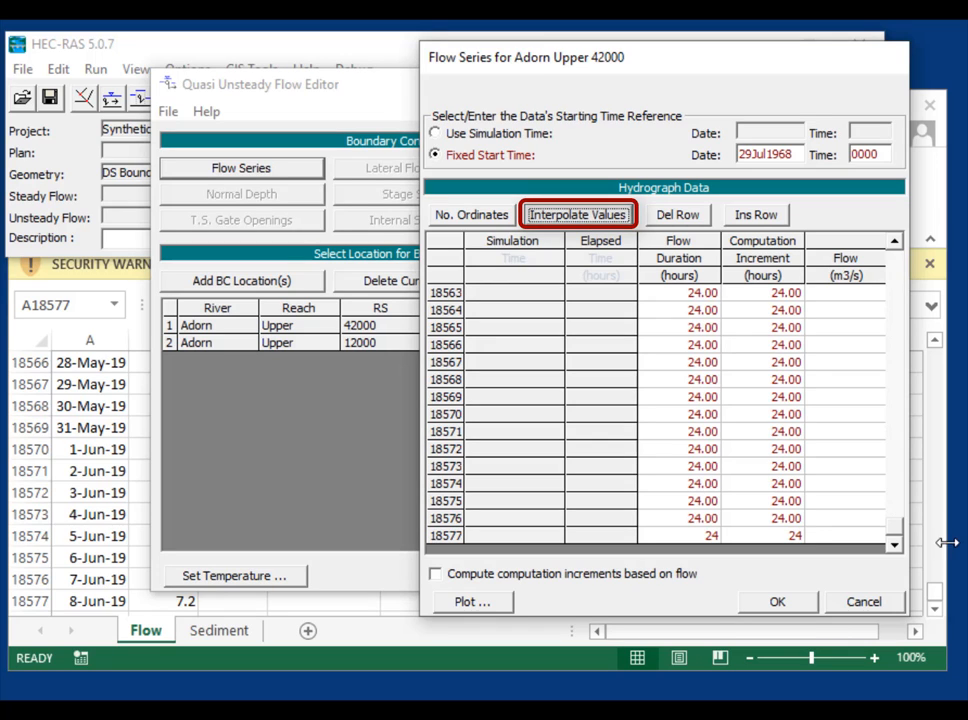
drag(897, 530, 895, 258)
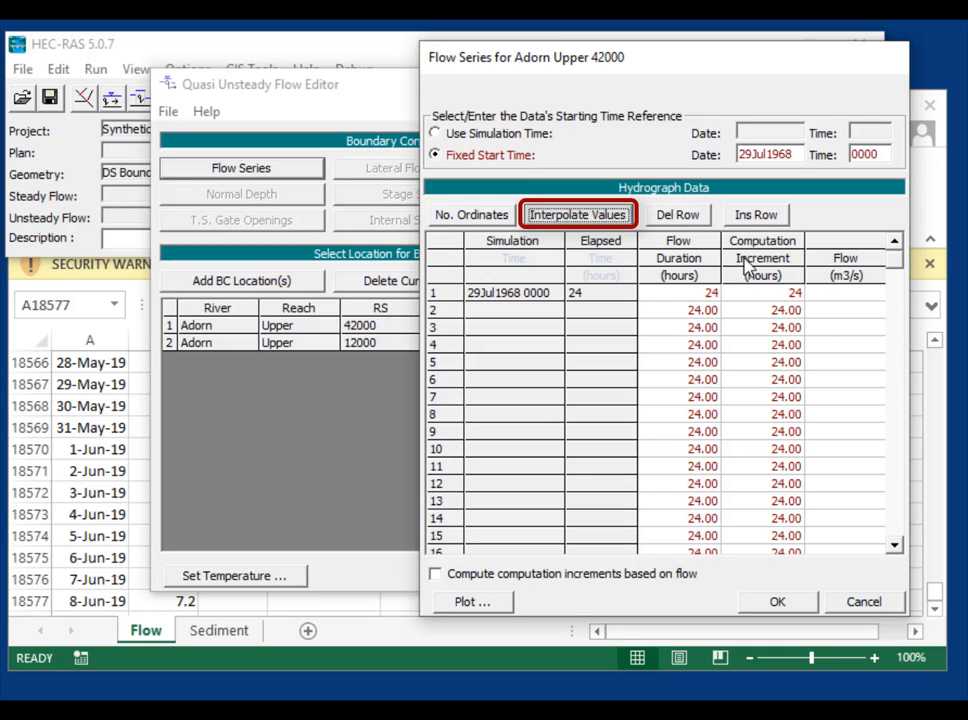
Switch to Excel and copy the complete flow record in column B of the Flow sheet, from row 1 to row 18577
click(82, 426)
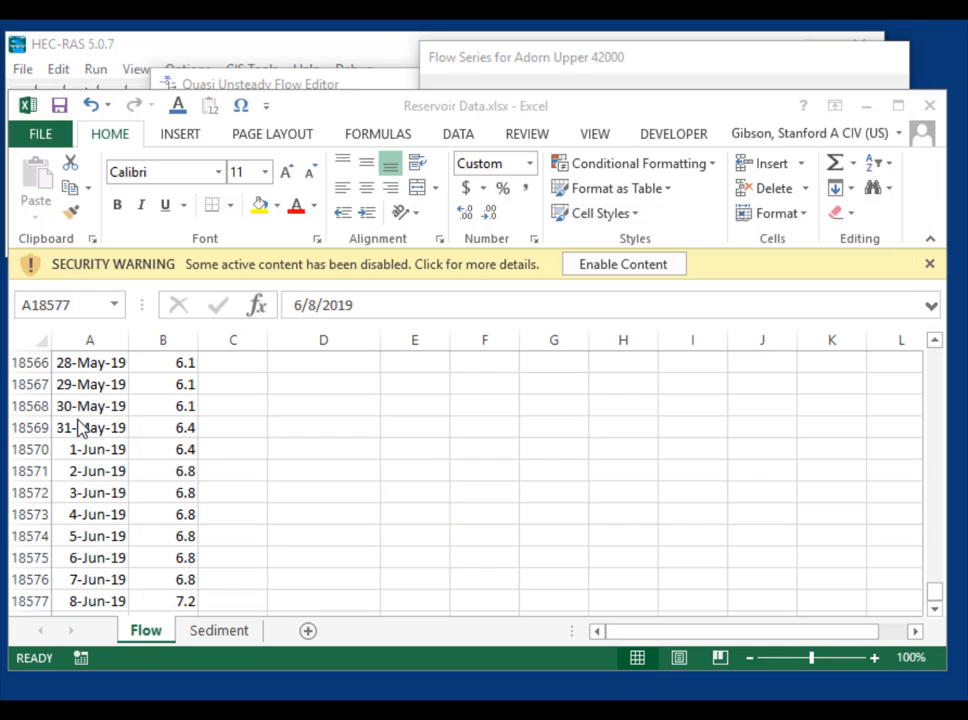
click(172, 358)
key(ctrl+alt+Up)
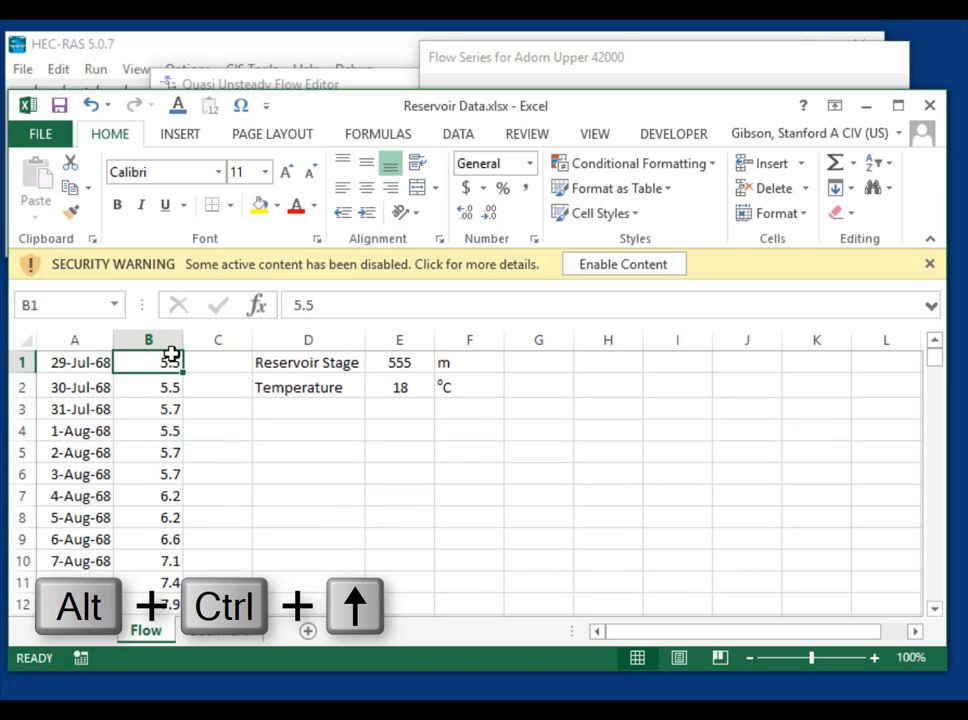
key(ctrl+shift+Down)
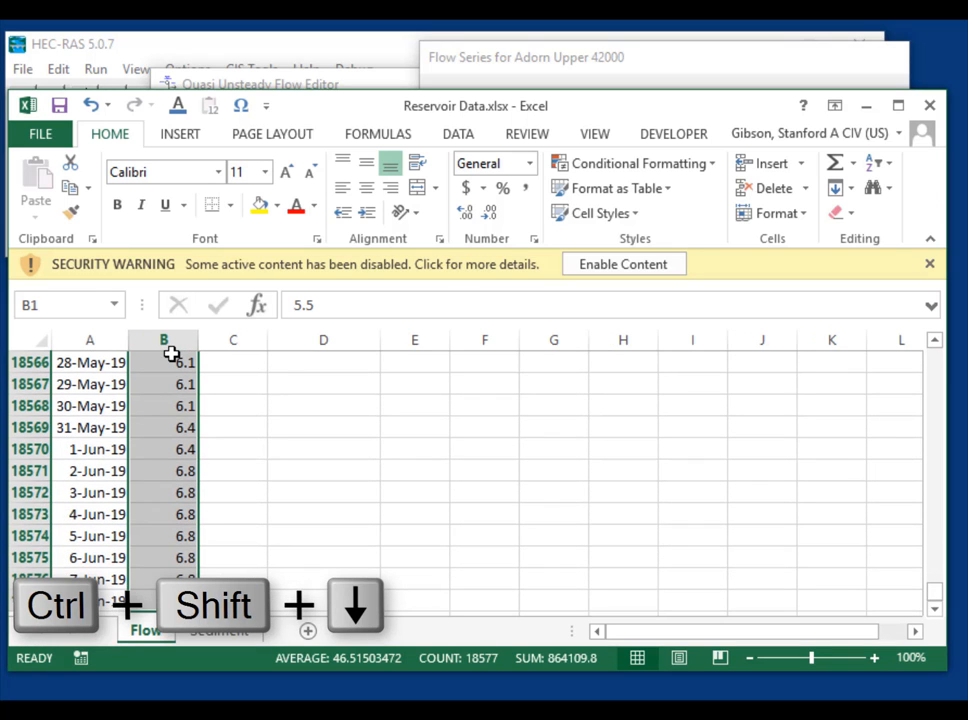
key(ctrl+c)
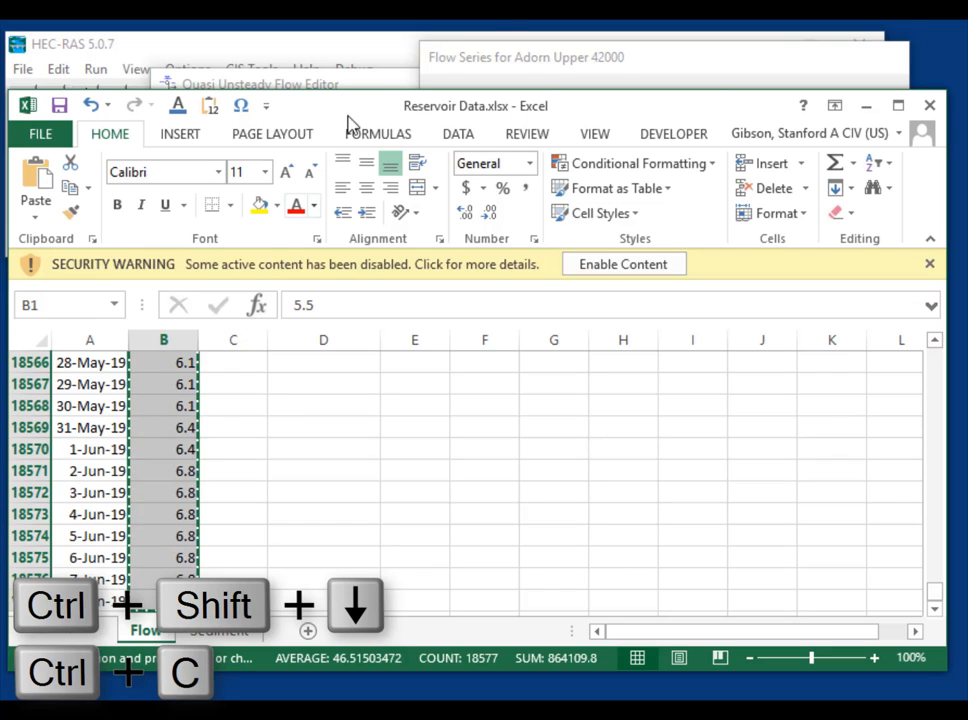
Return to HEC-RAS, paste the copied record into the Flow column of the RS 42000 flow series, and accept the series
click(517, 75)
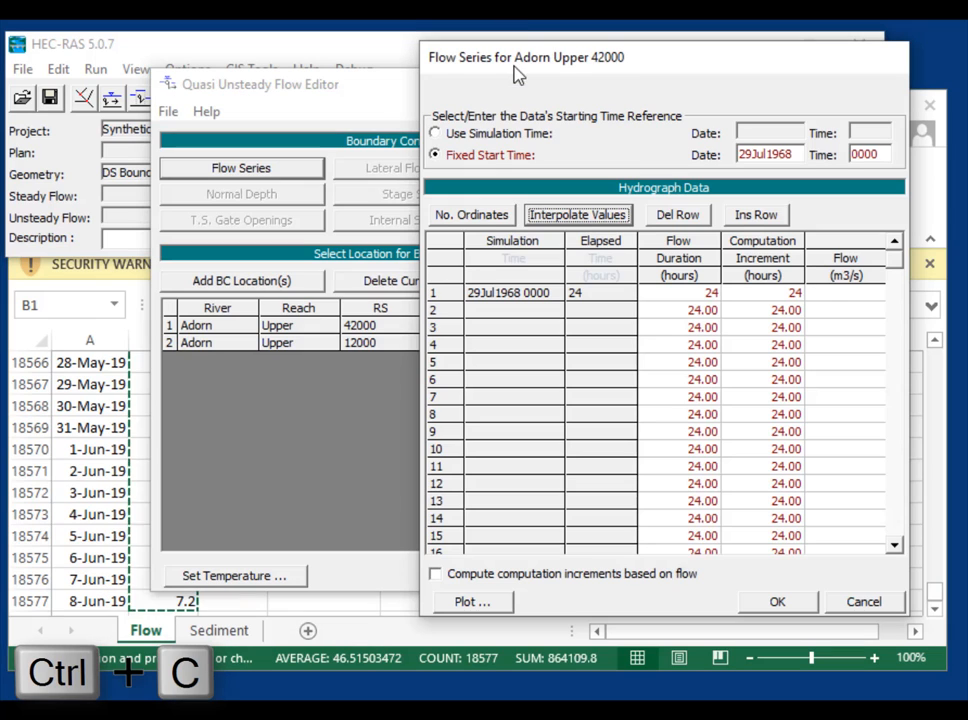
click(845, 262)
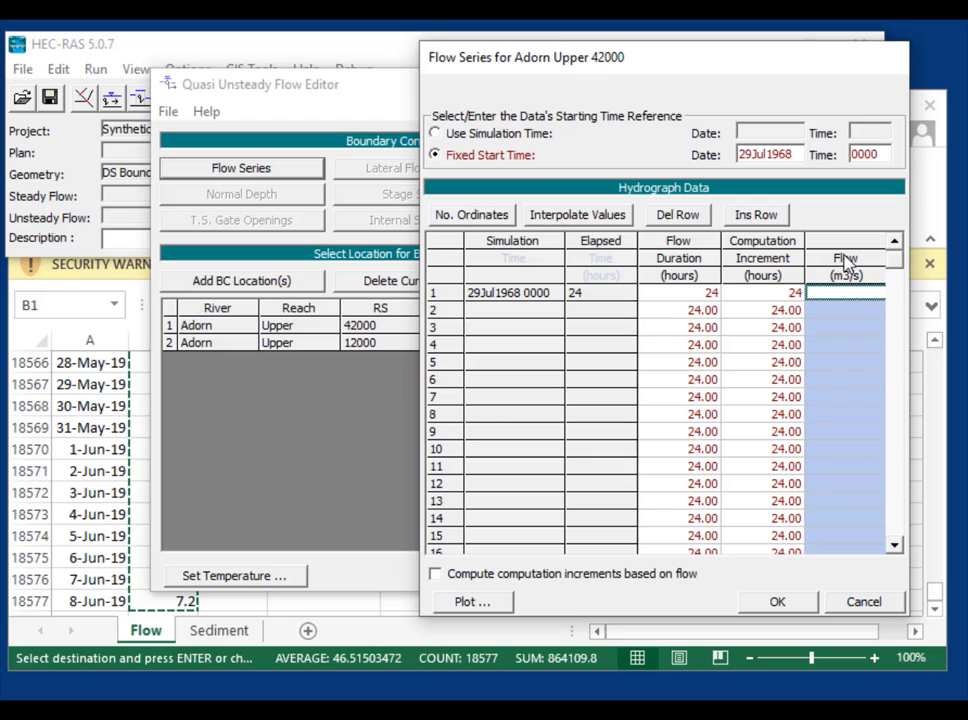
key(ctrl+v)
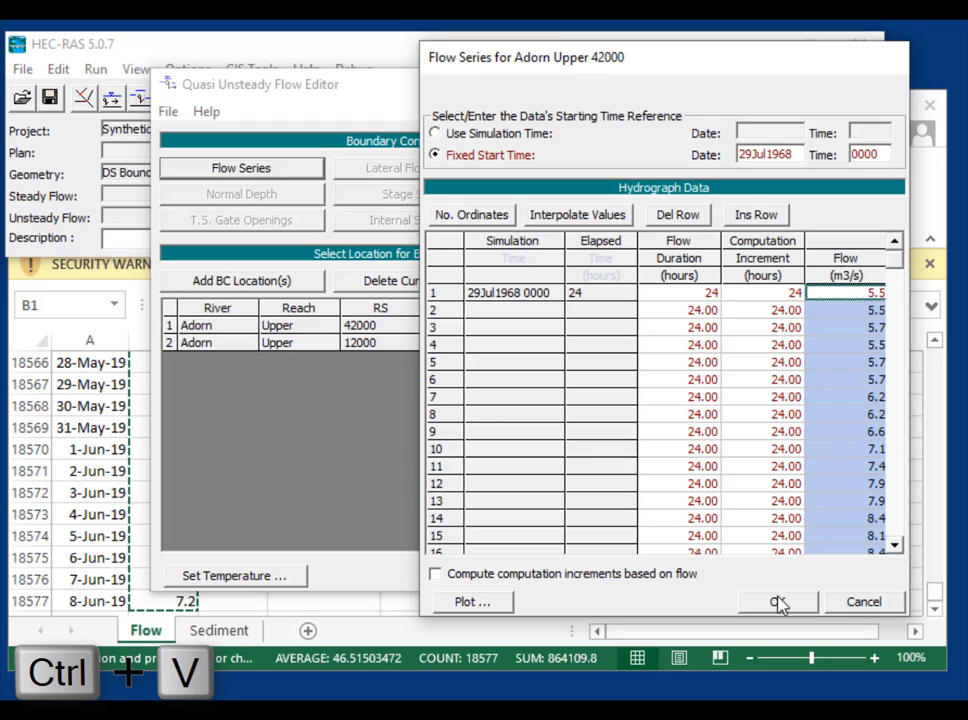
click(777, 601)
Reopen the RS 42000 flow series, plot its hydrograph and zoom in on the flood of January to April 1977
click(481, 86)
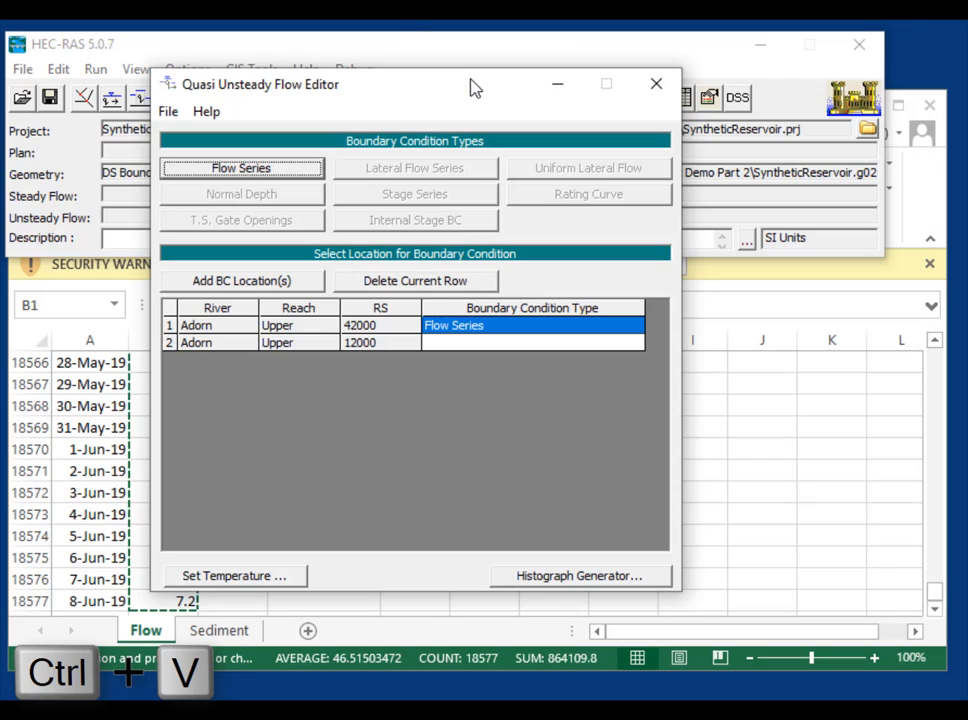
click(479, 336)
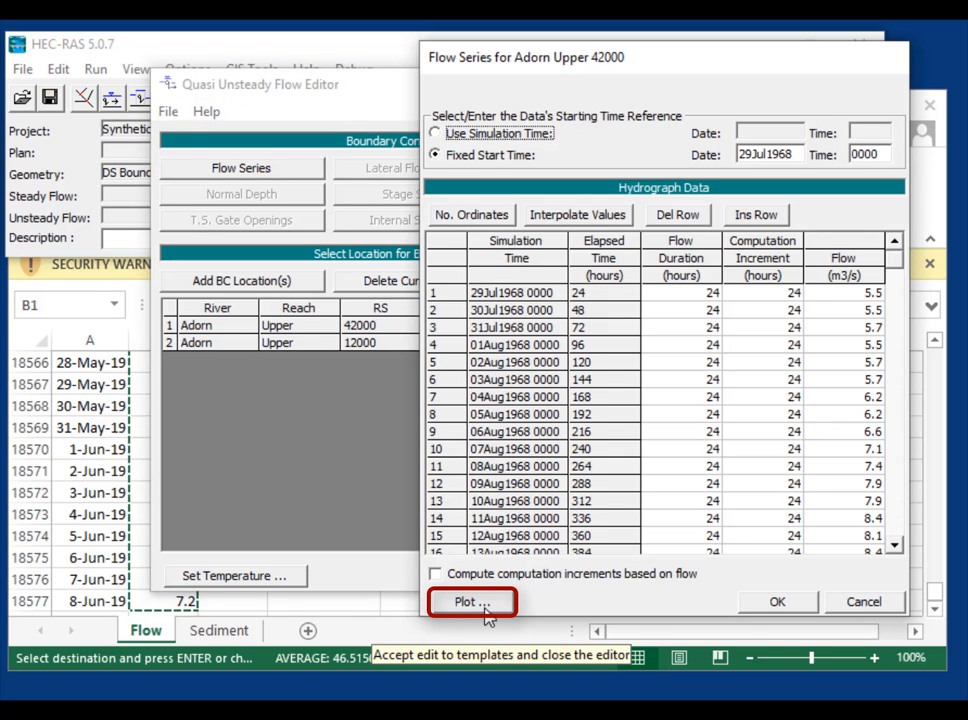
click(486, 612)
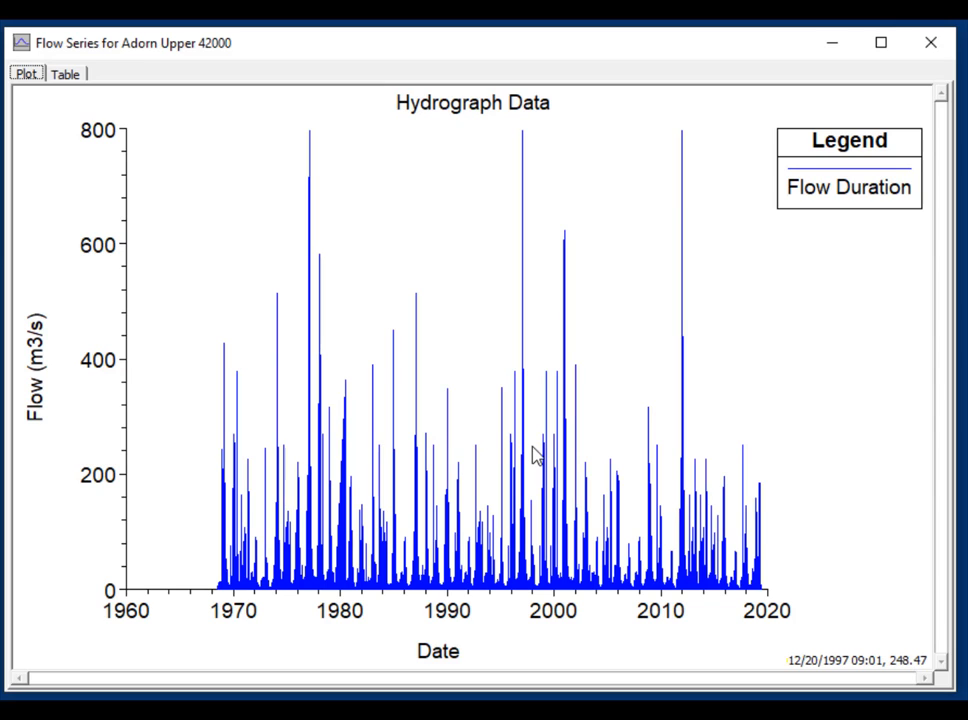
drag(307, 628, 322, 611)
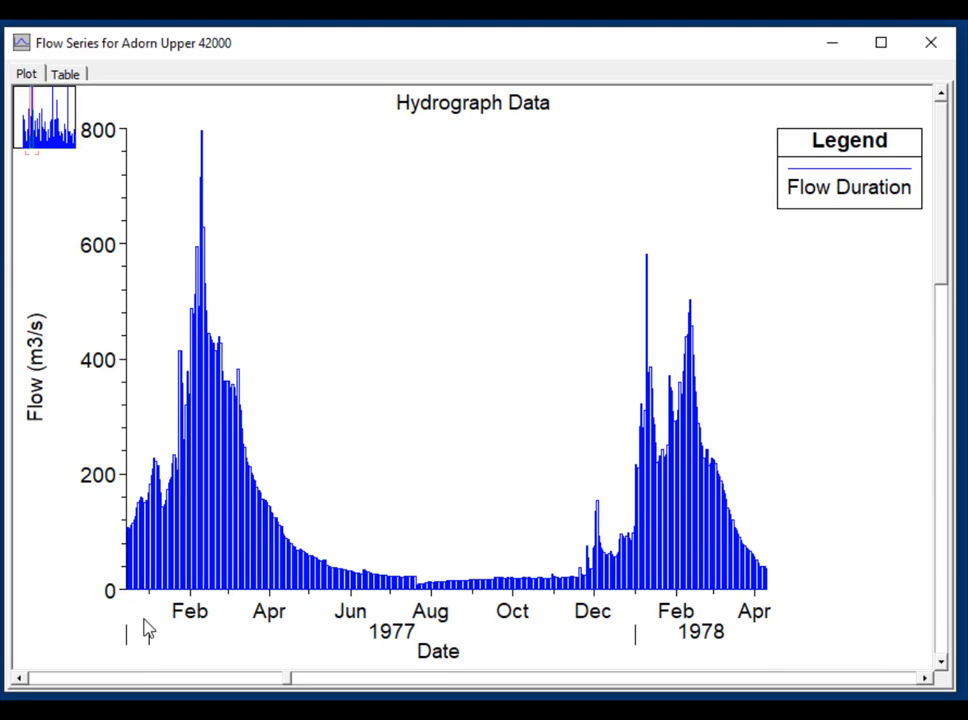
drag(170, 615, 282, 615)
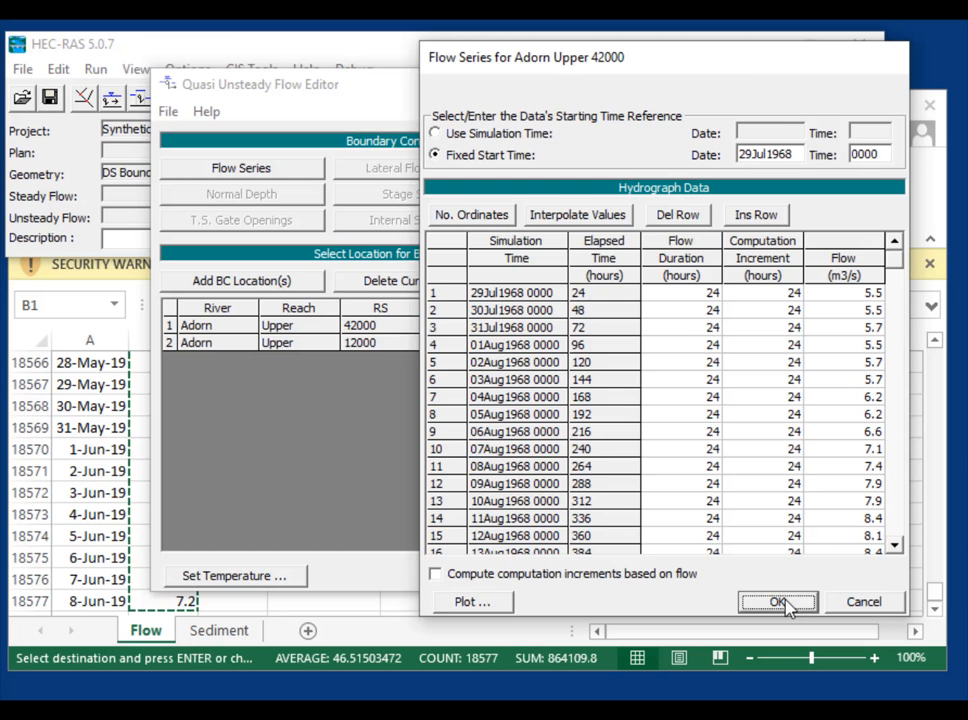
click(778, 603)
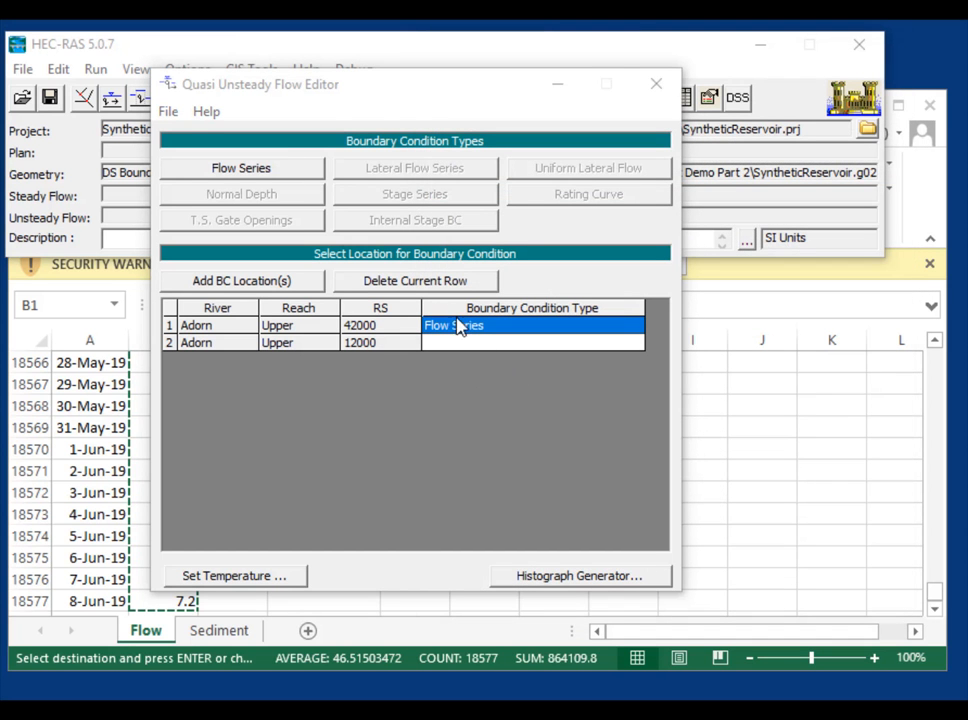
Create a stage series boundary condition at RS 12000 with a fixed start time of 29Jan1968 at 0000
click(477, 345)
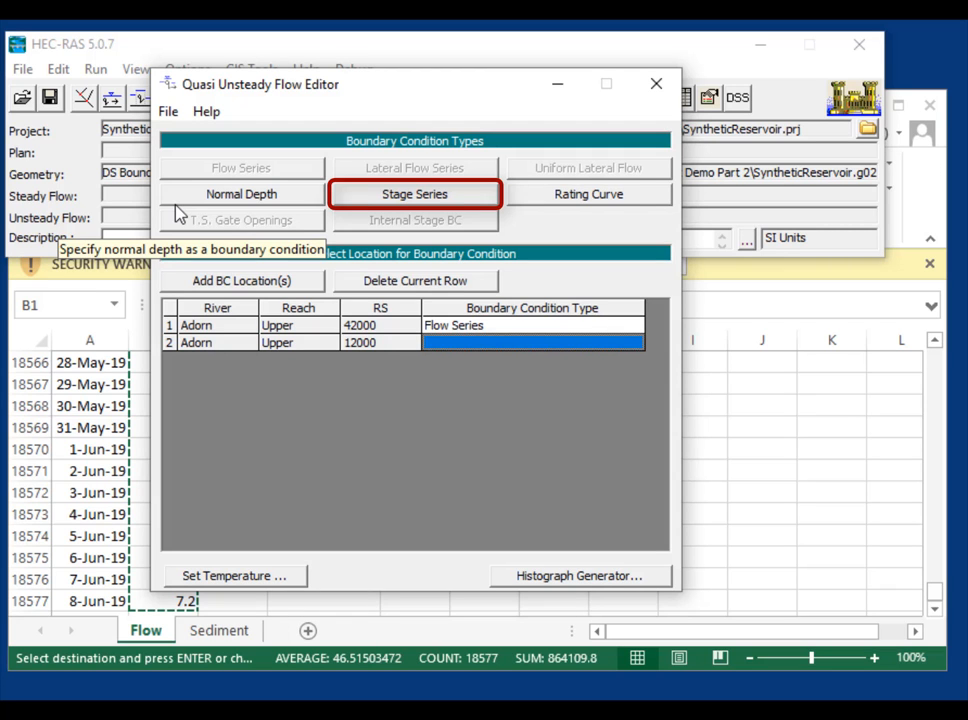
click(414, 194)
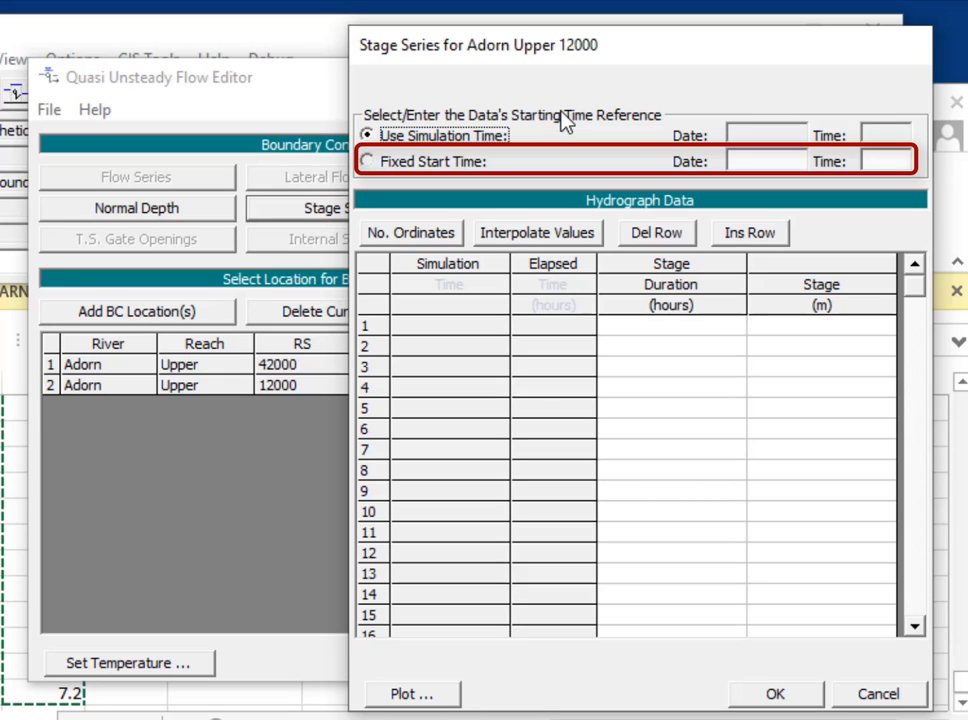
click(368, 161)
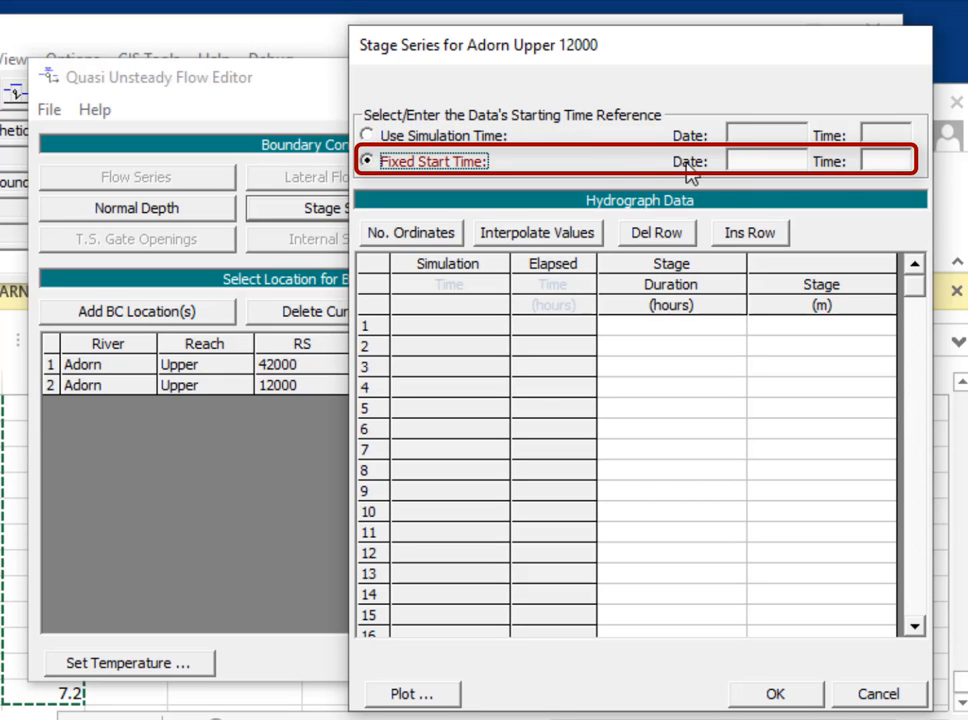
click(748, 161)
text(29)
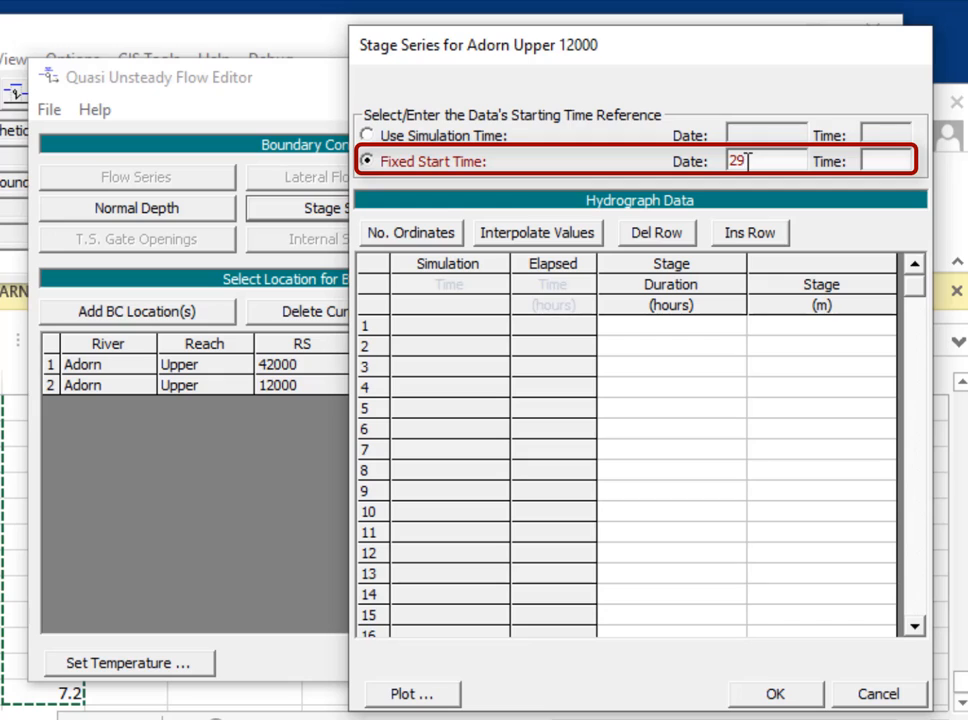
text(Jan1968)
click(895, 161)
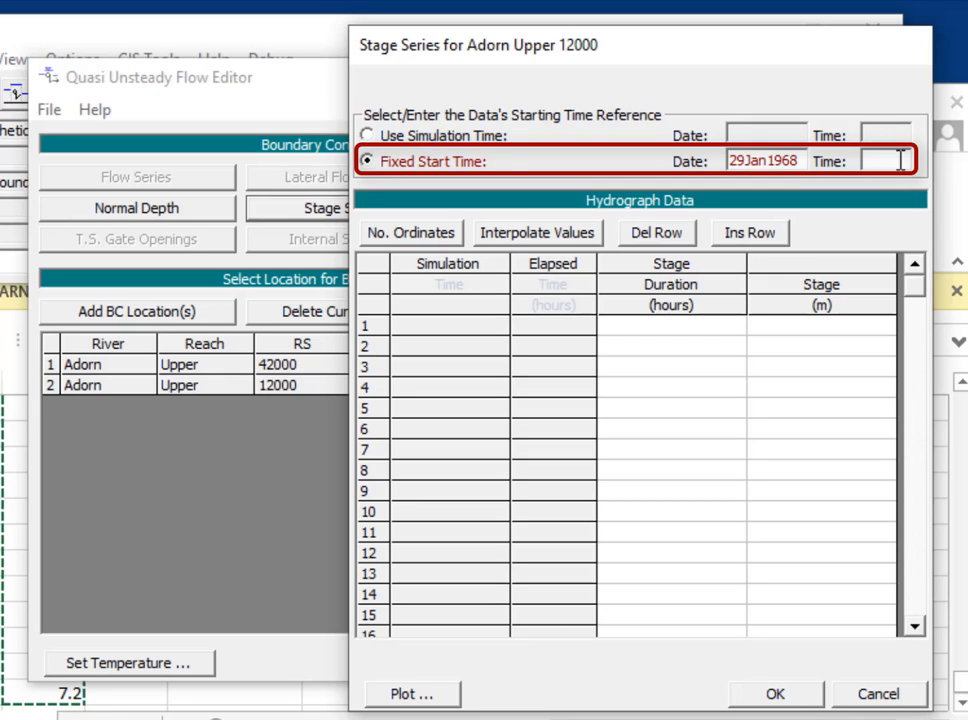
text(0000)
Enter a stage duration of 24000 hours and a stage of 555 m, fill both down to row 100, and accept the series
click(731, 331)
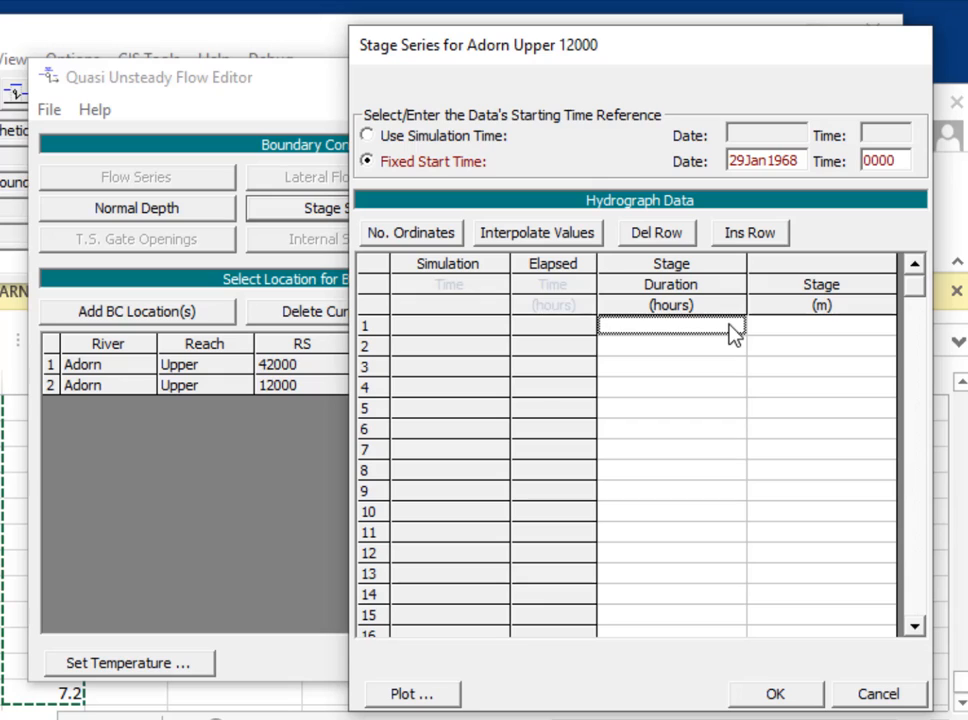
text(24000)
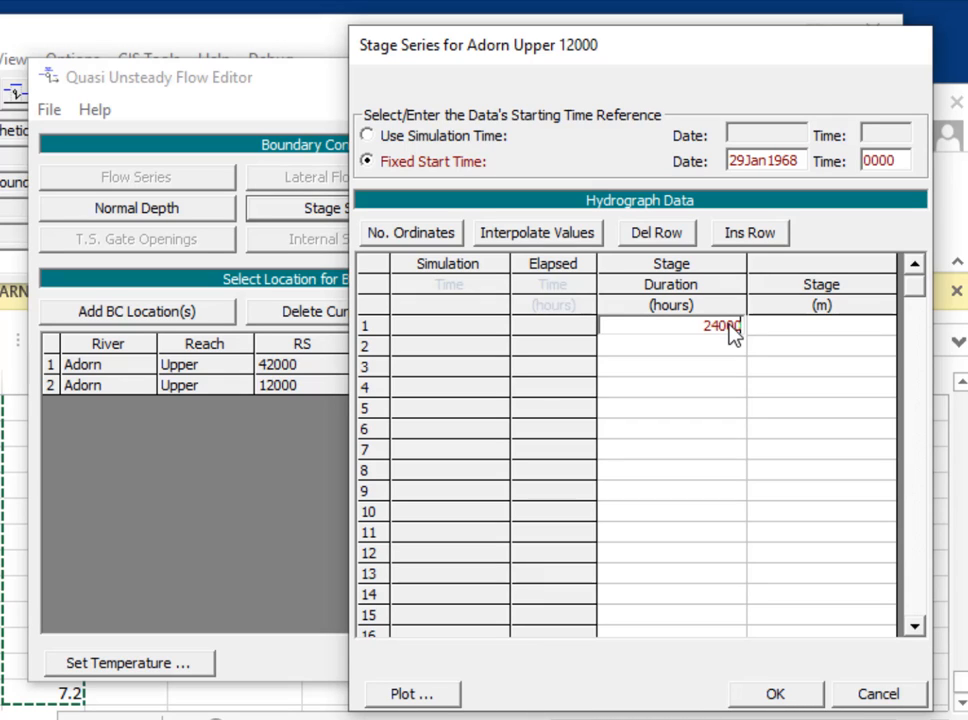
click(761, 335)
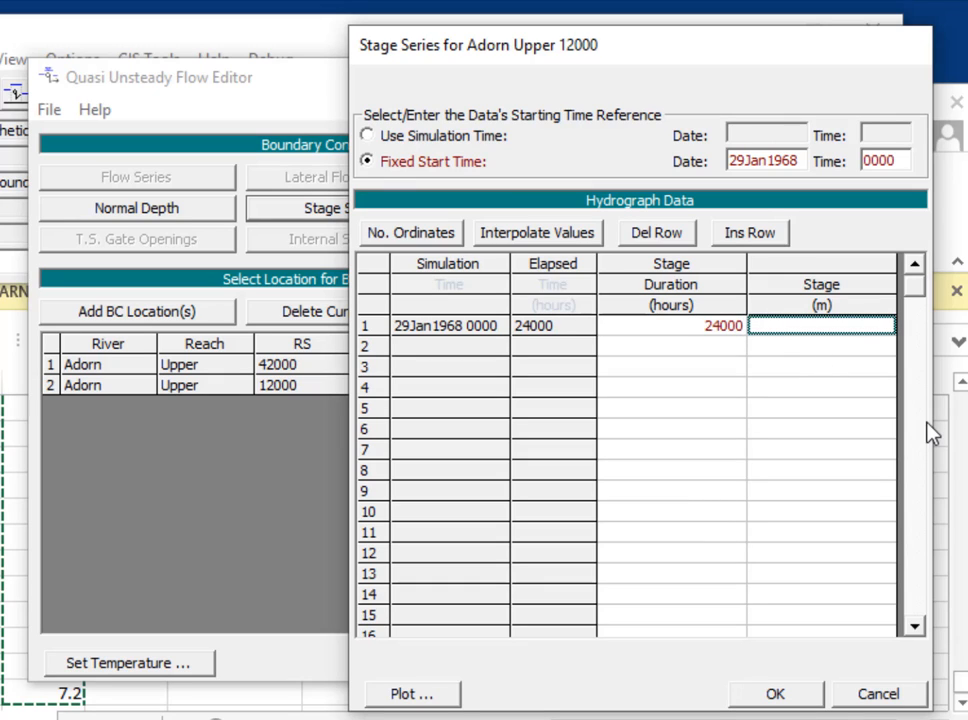
text(555)
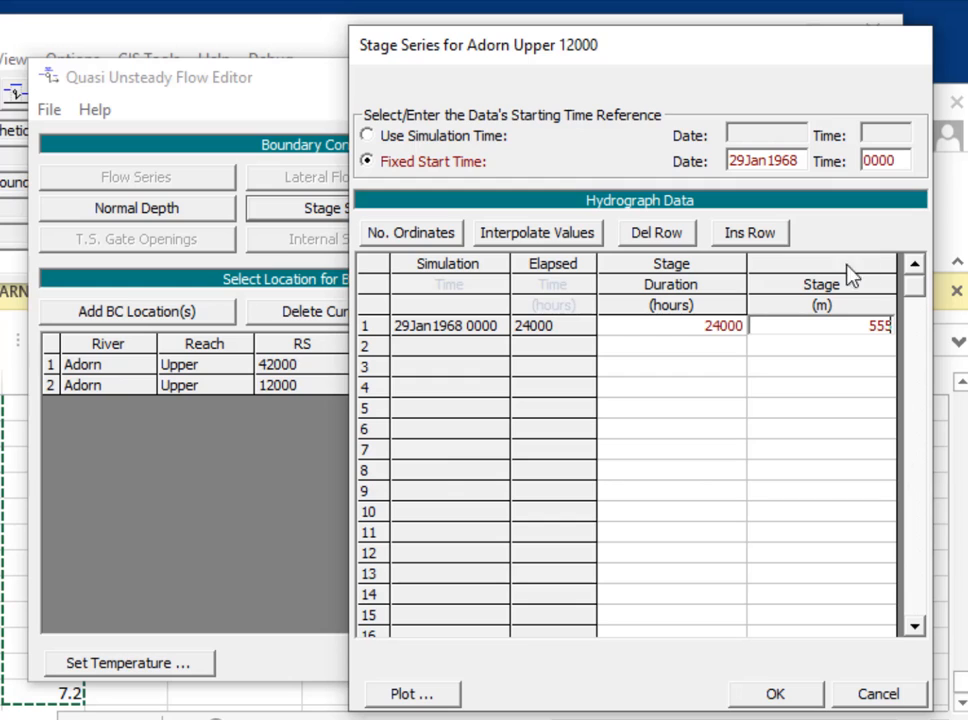
drag(668, 330, 820, 330)
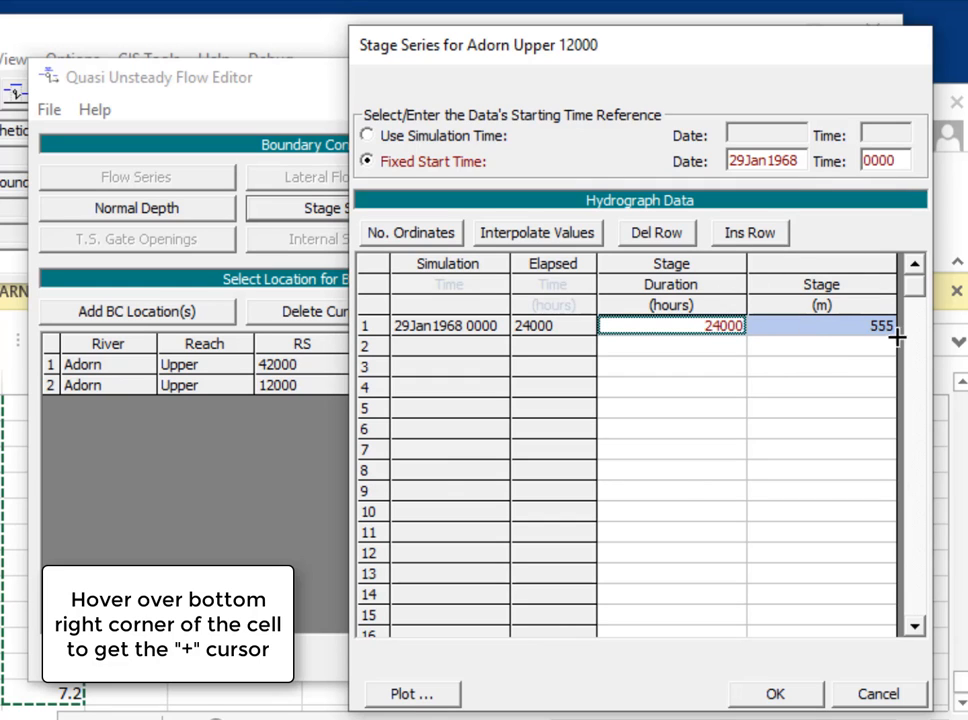
drag(895, 334, 875, 601)
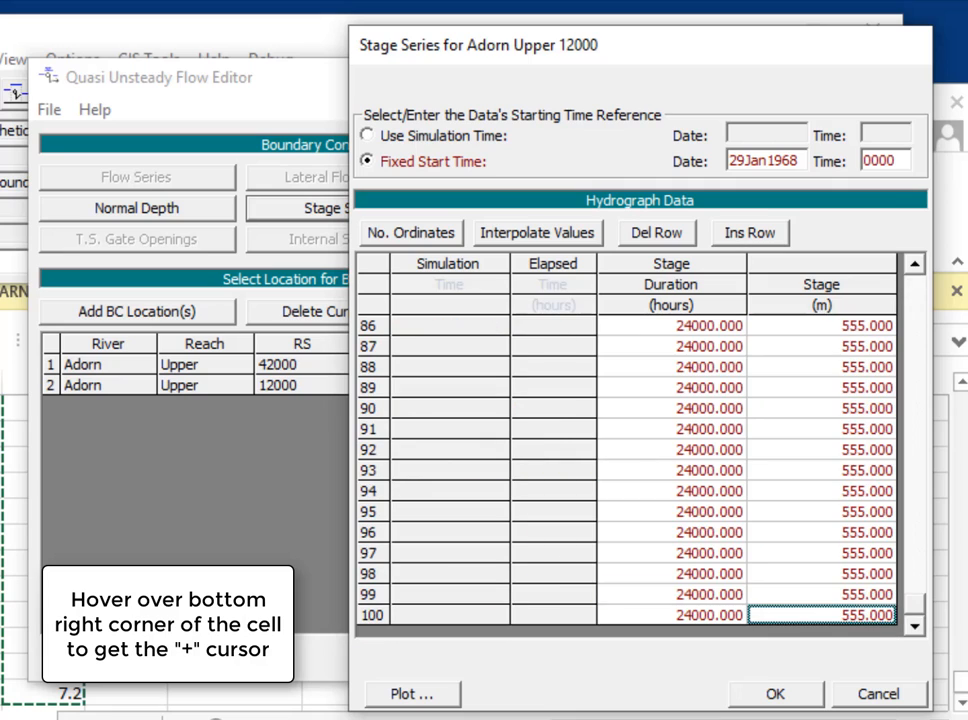
click(782, 697)
Reopen the RS 12000 stage series and check which simulation dates its rows cover
click(406, 393)
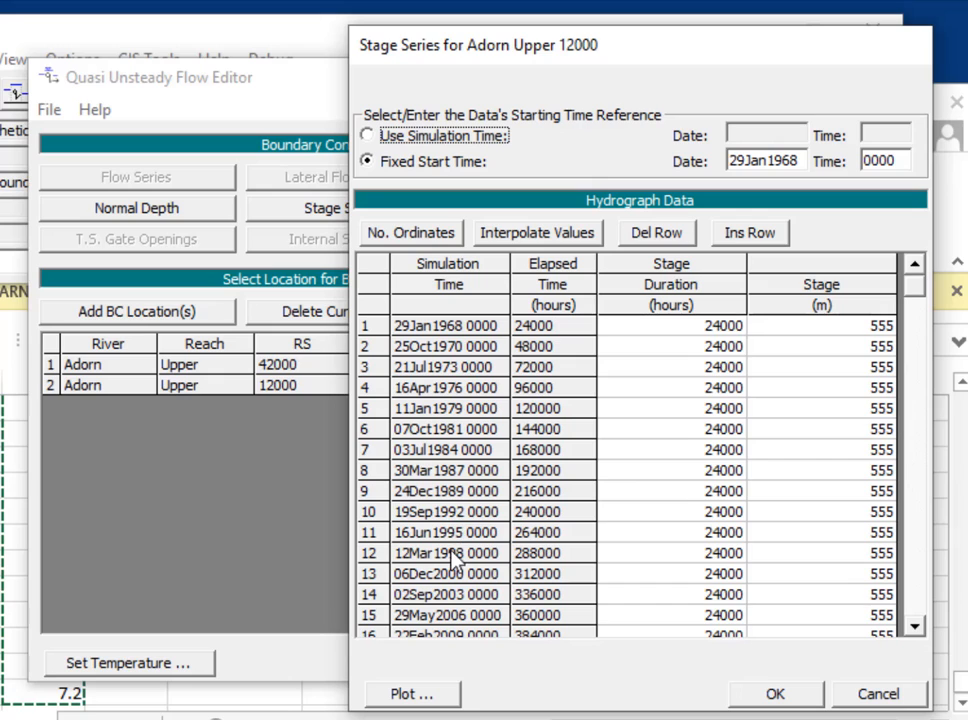
click(912, 474)
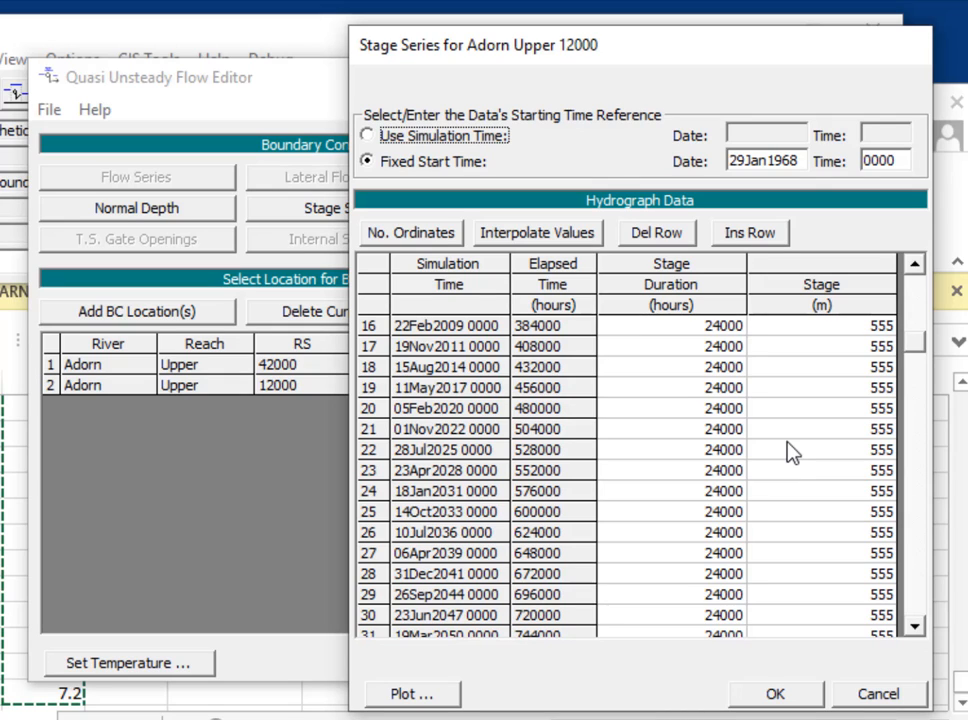
click(775, 696)
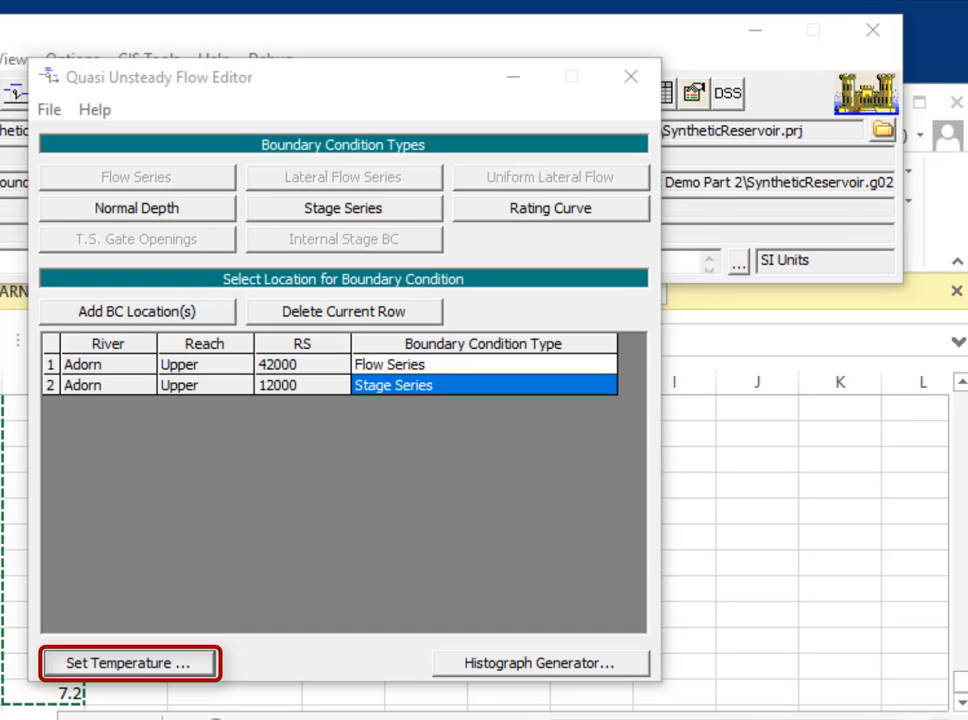
Open the temperature series and give it a fixed start time of 29Jul1968 at 0000
click(129, 663)
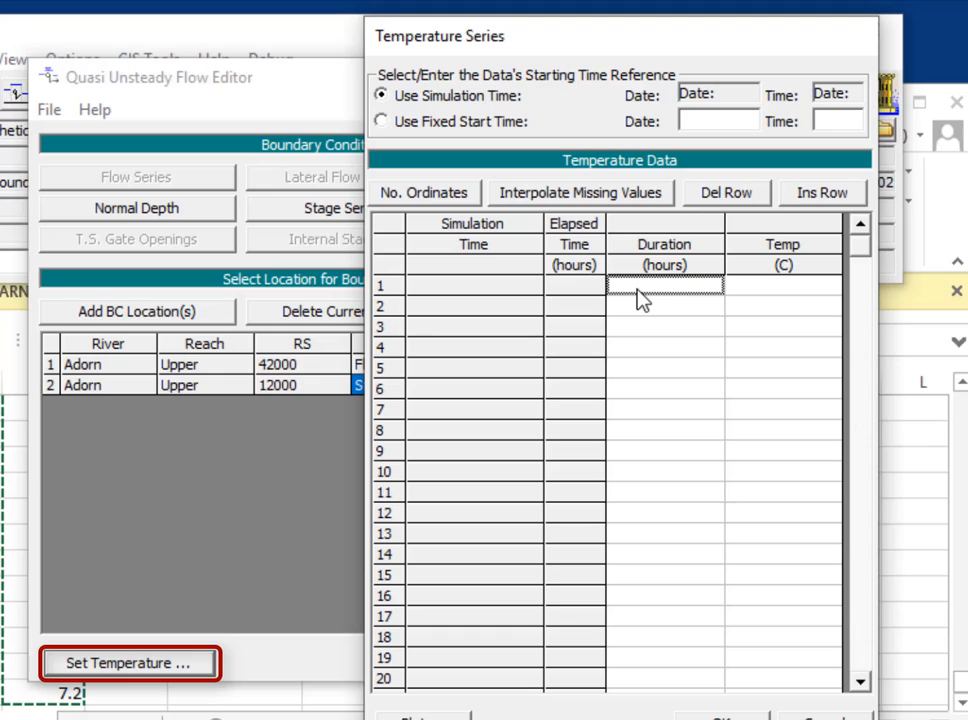
click(505, 122)
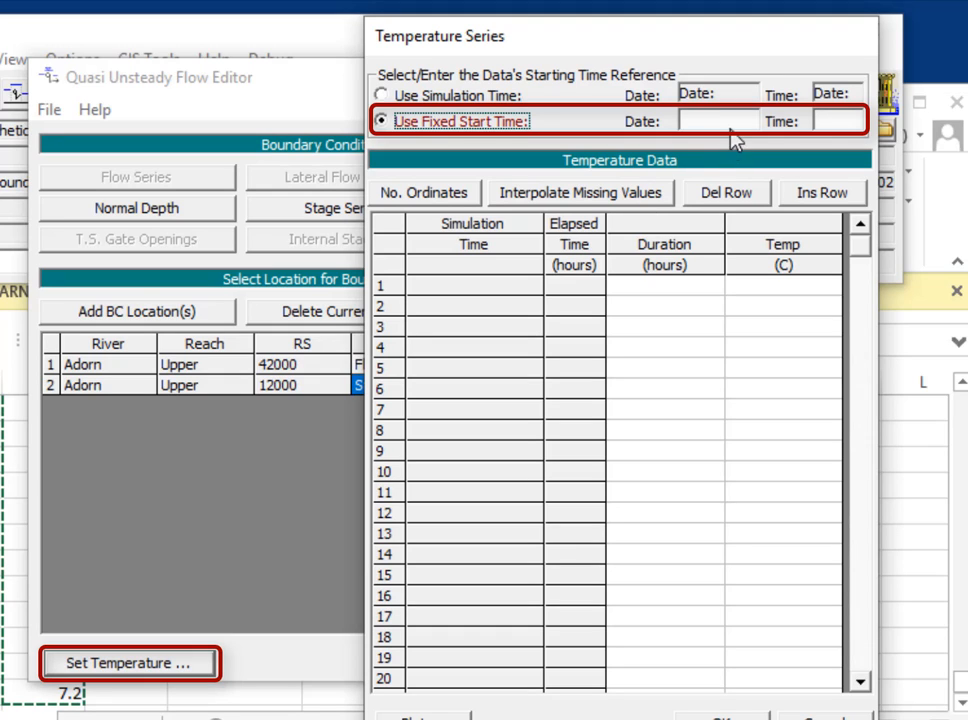
click(731, 124)
text(29Jul)
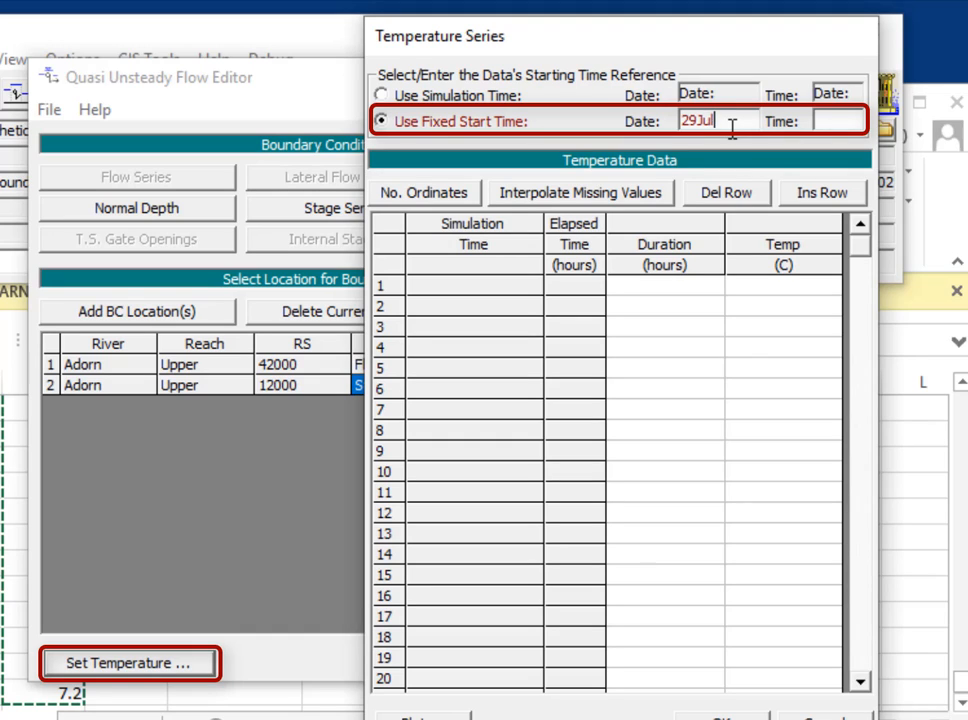
text(1968)
key(Tab)
text(0000)
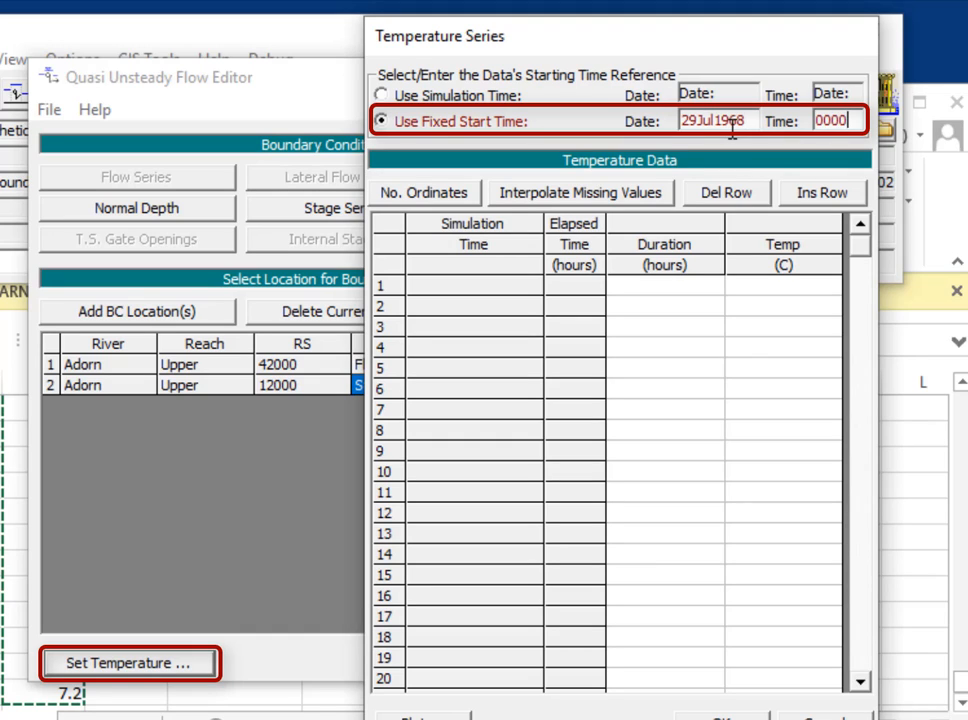
Enter a duration of 24000 hours and a temperature of 18 °C, fill both down the rows below, and accept the temperature series
click(683, 292)
text(24000)
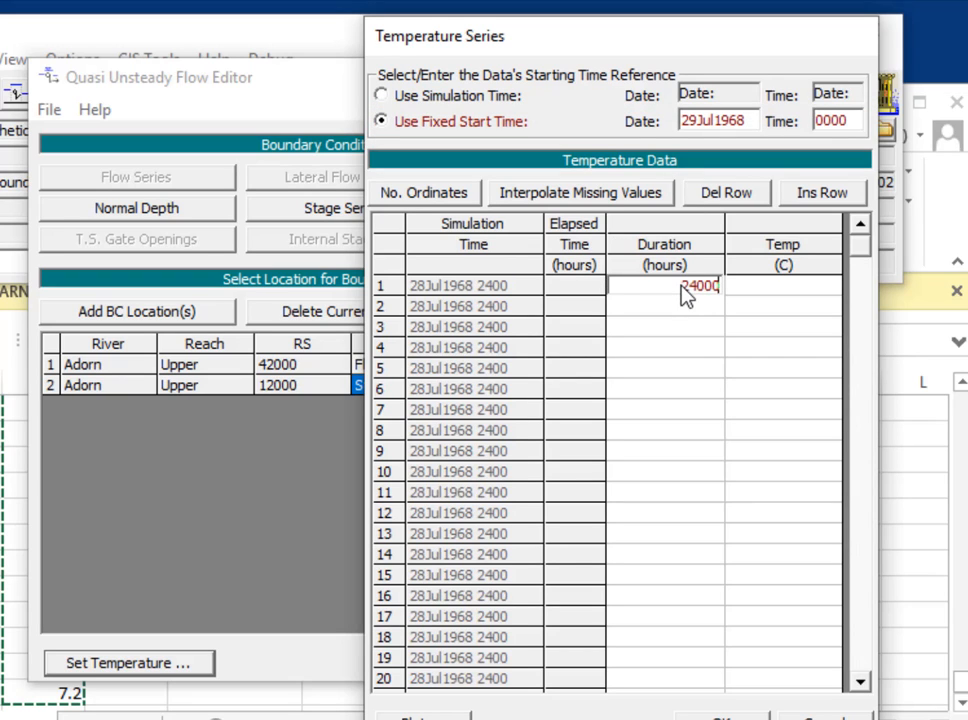
key(Tab)
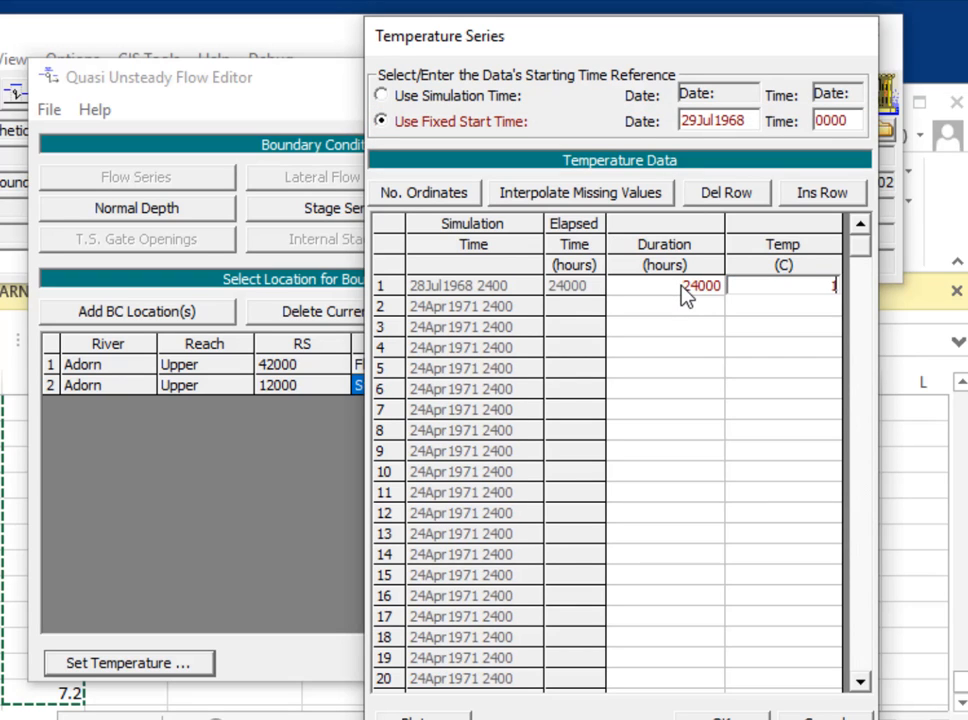
text(18)
drag(683, 292, 838, 716)
click(723, 717)
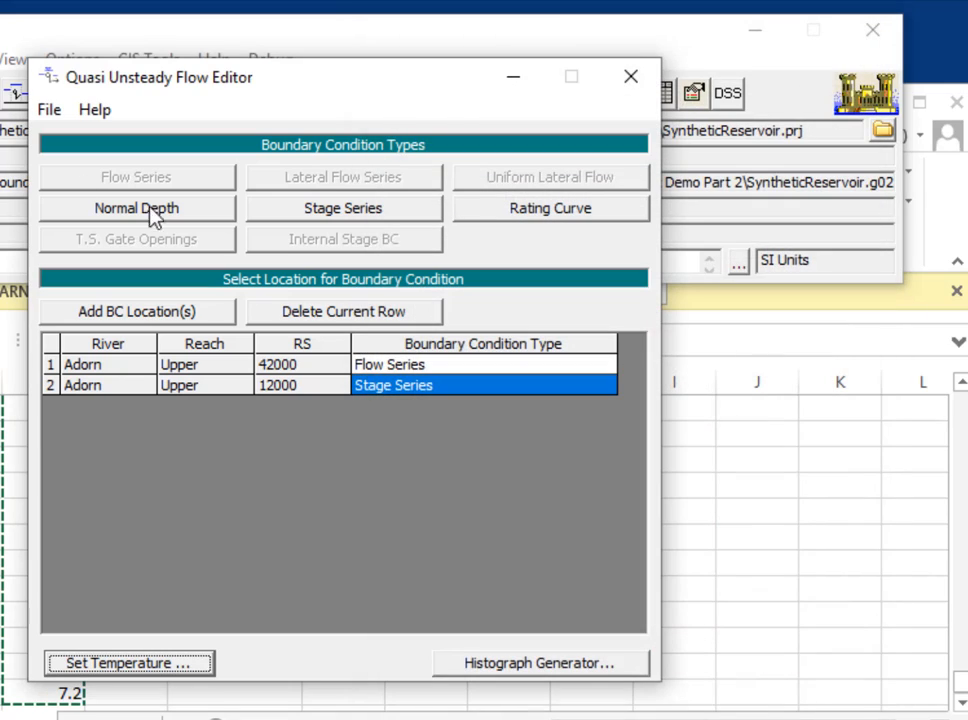
Save the quasi-unsteady flow file with the title DS Boundary at Dam
click(48, 108)
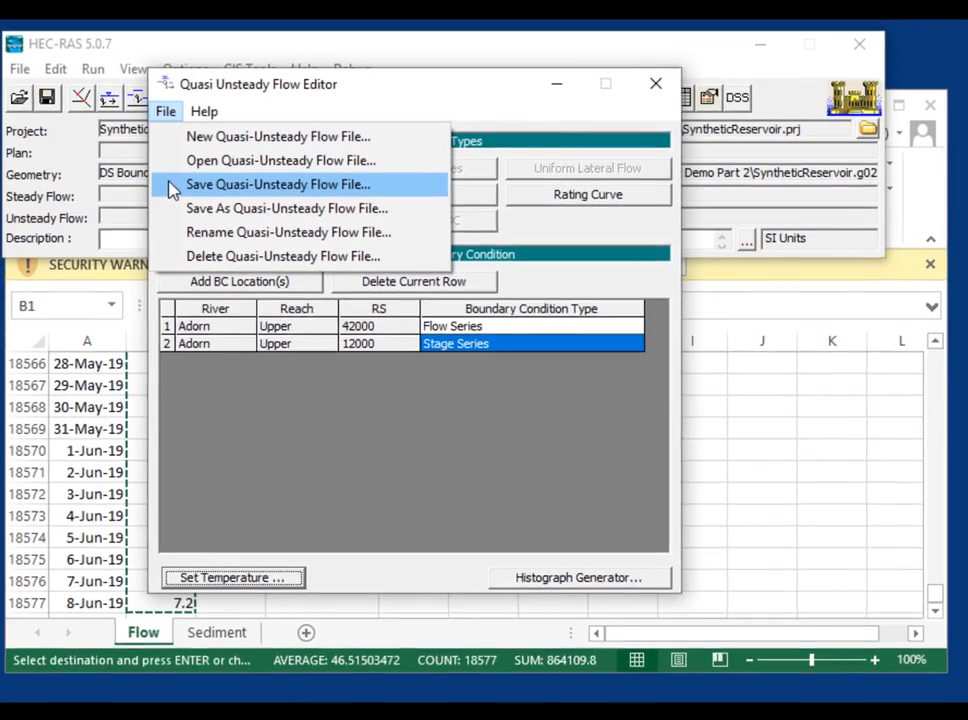
click(60, 198)
text(DS Bo)
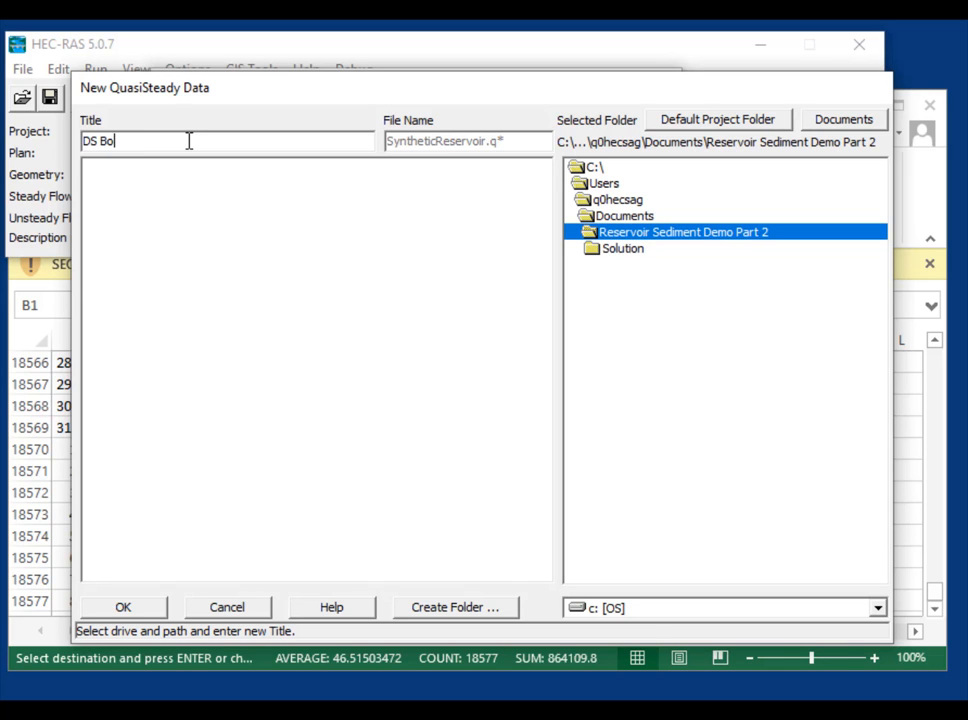
text(undary at Dam)
key(Return)
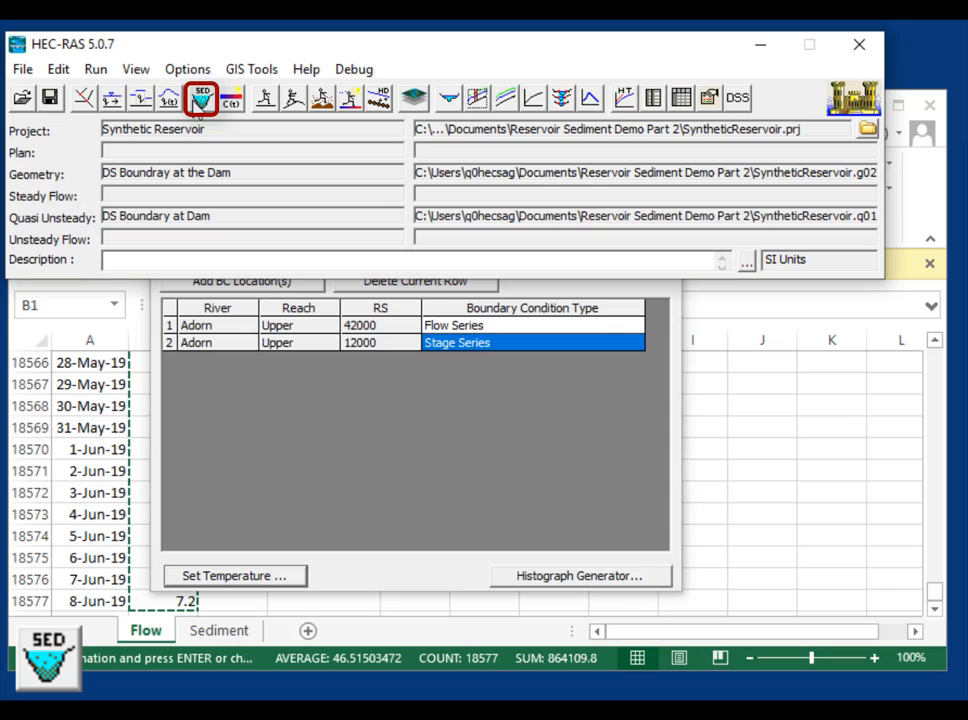
Open the sediment data, set the max depth to 10 for all cross sections, and use the bank stations as the movable bed extents
click(202, 100)
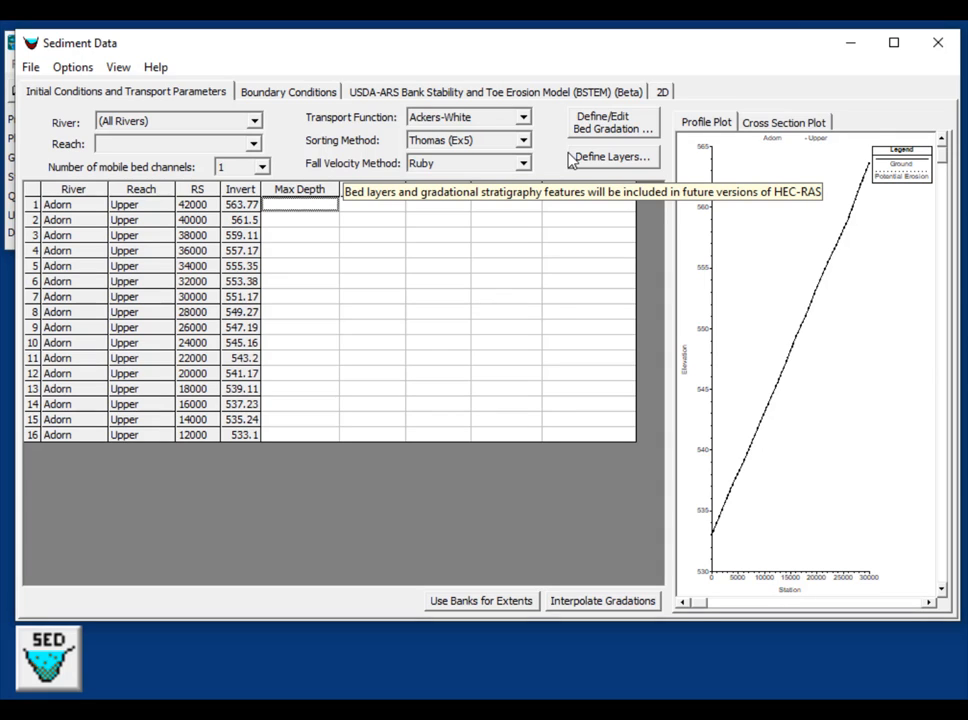
text(10)
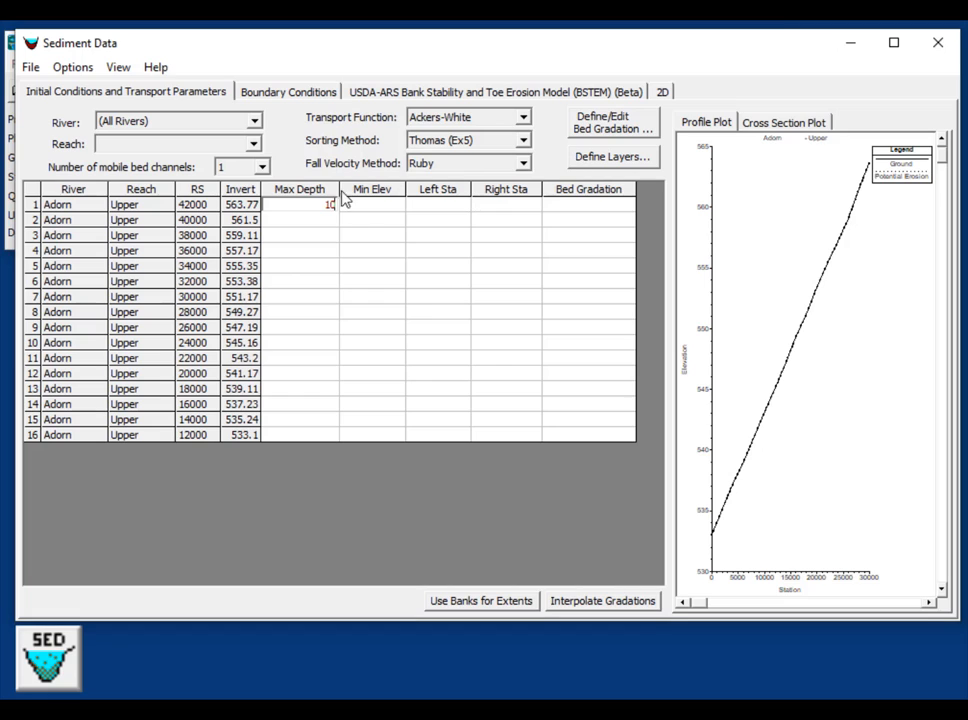
click(335, 207)
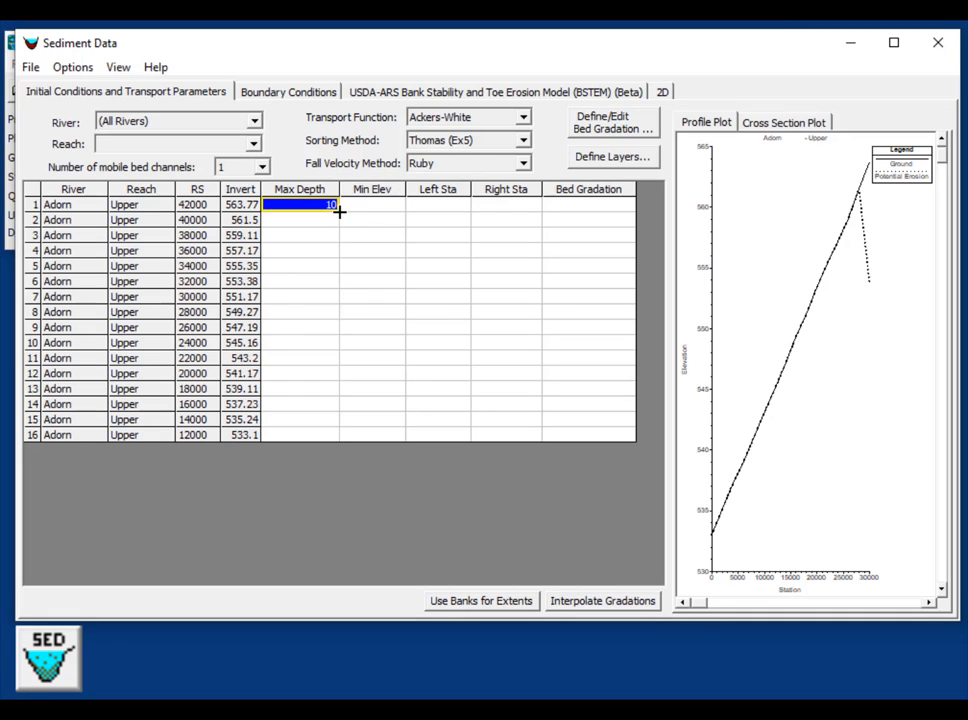
drag(339, 211, 318, 469)
key(ctrl+d)
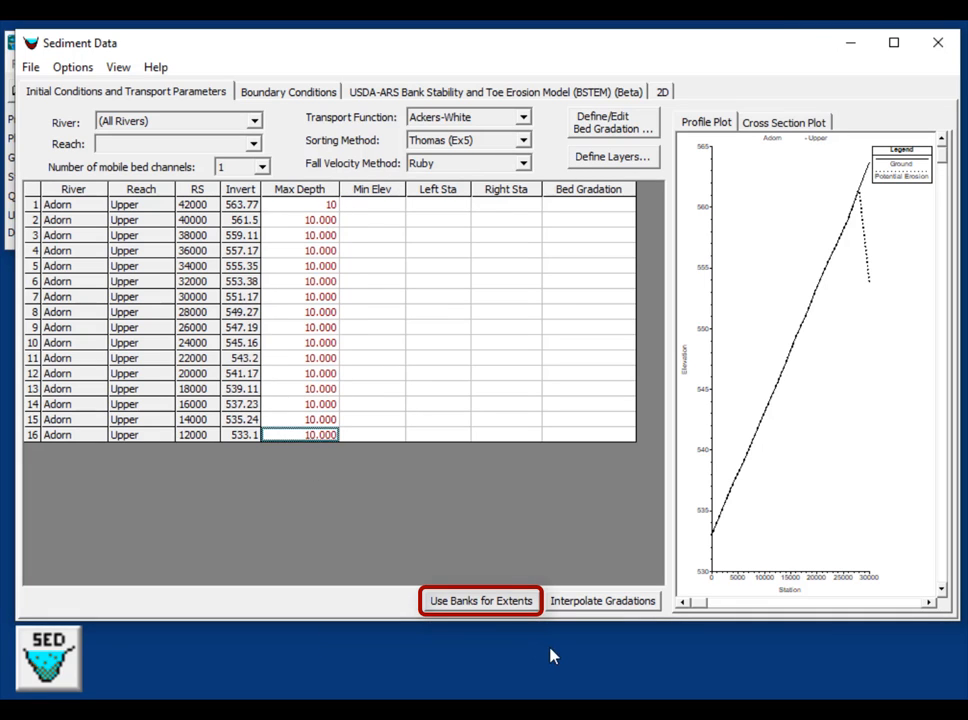
click(504, 609)
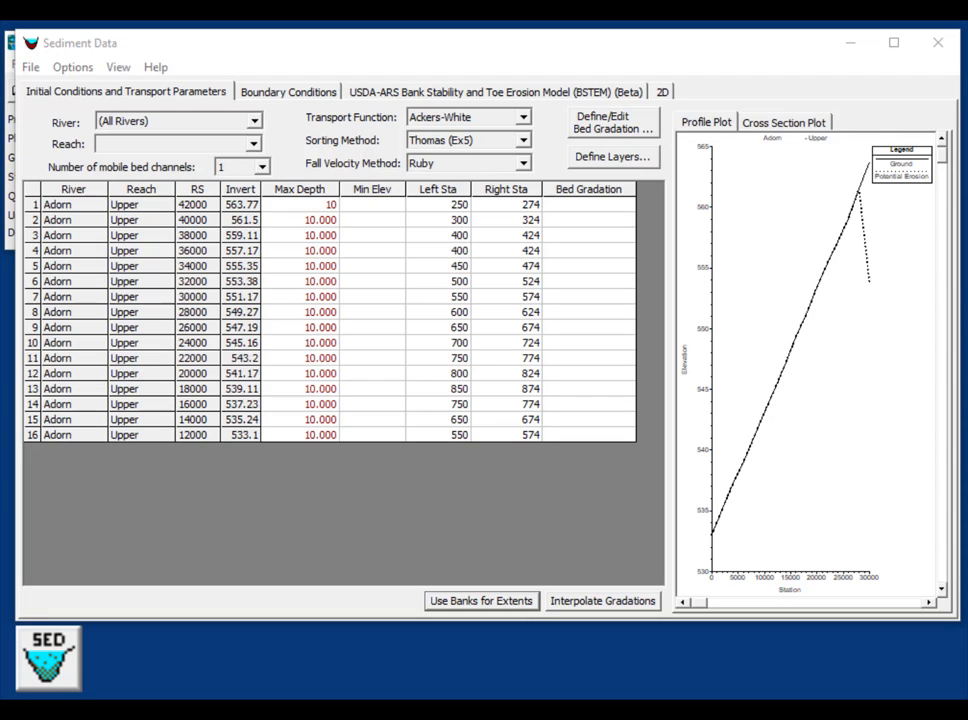
Start a new bed gradation sample and name it Coarse cover
click(617, 129)
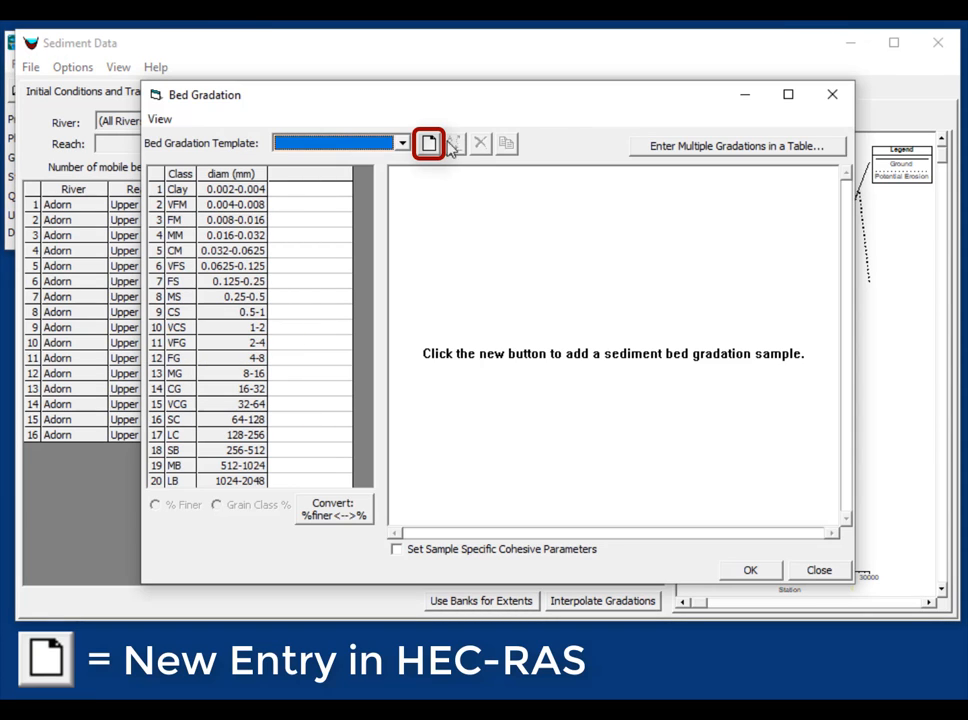
click(428, 144)
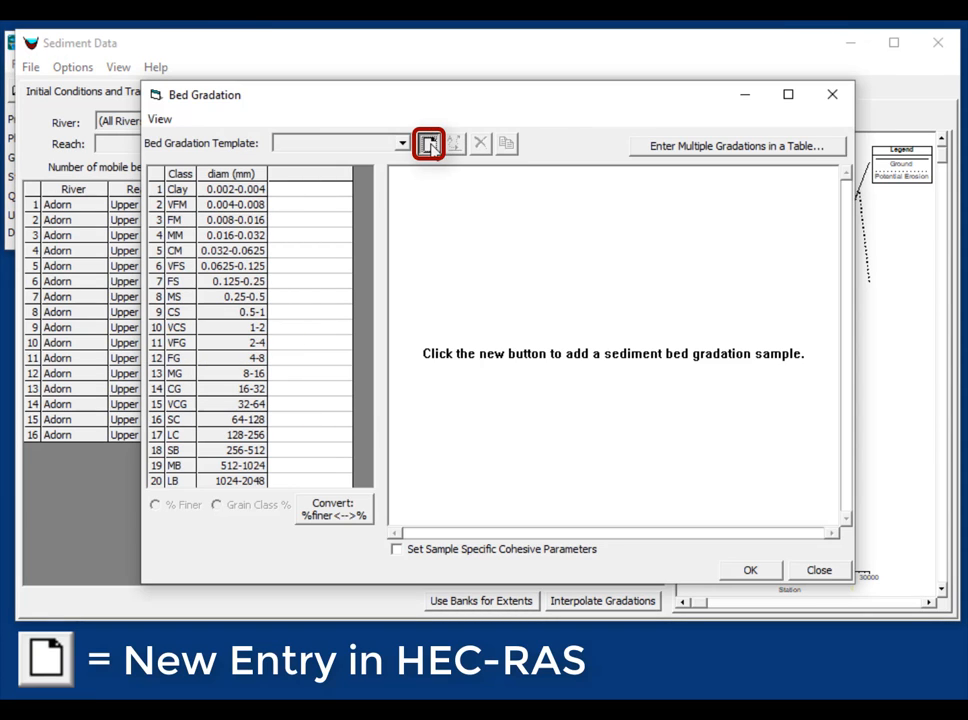
text(Coar)
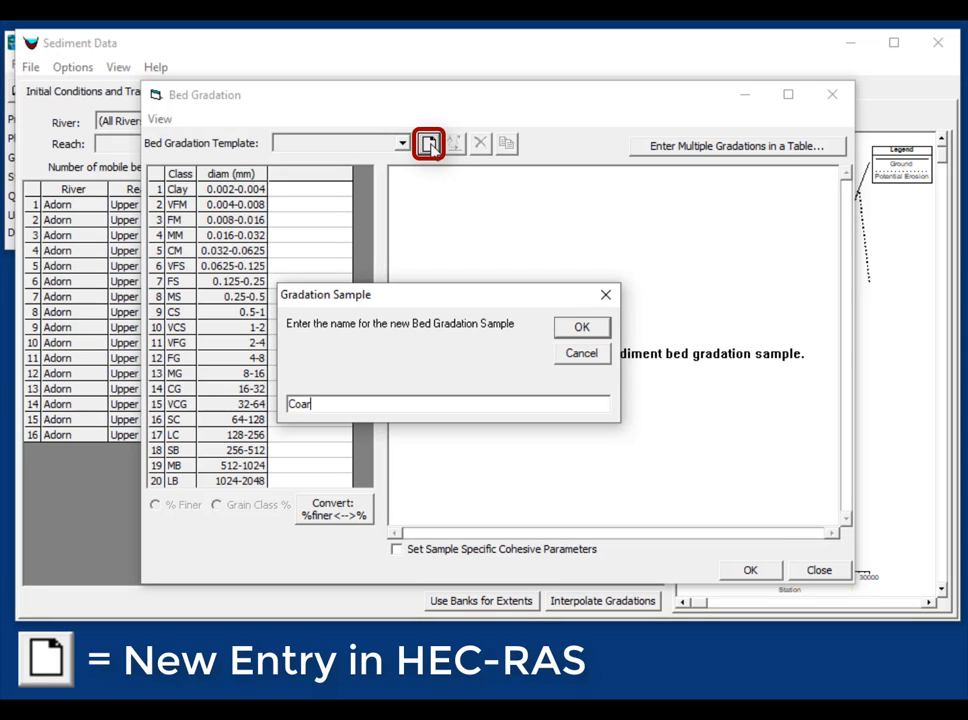
text(se cover)
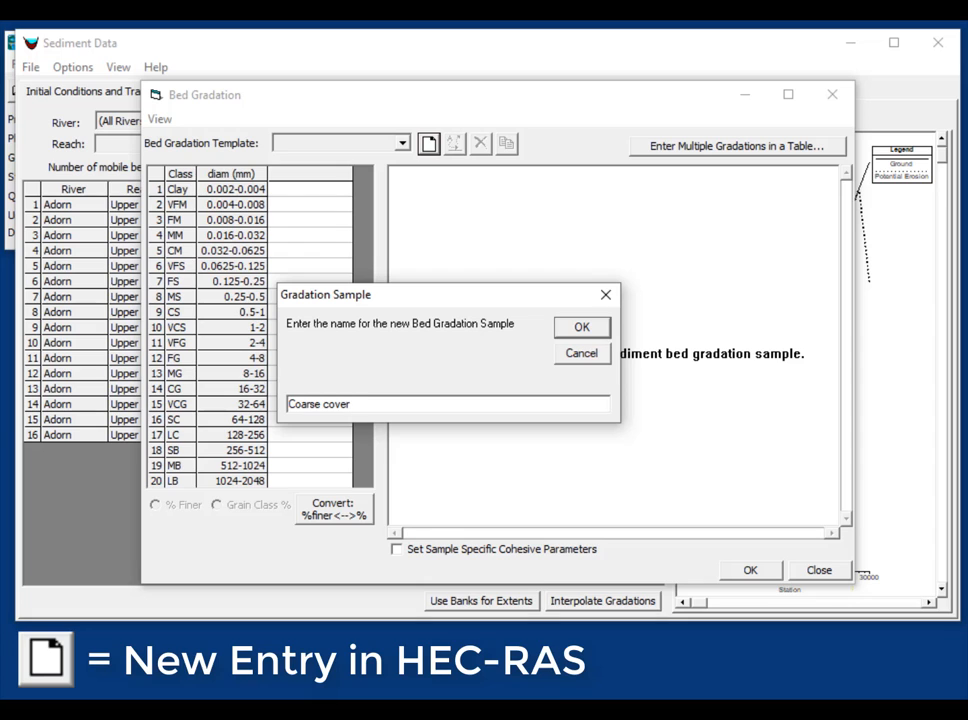
Switch to Excel and copy the % Finer values D3:D20 of the Initial Bed Gradation table on the Sediment sheet
key(alt+Tab)
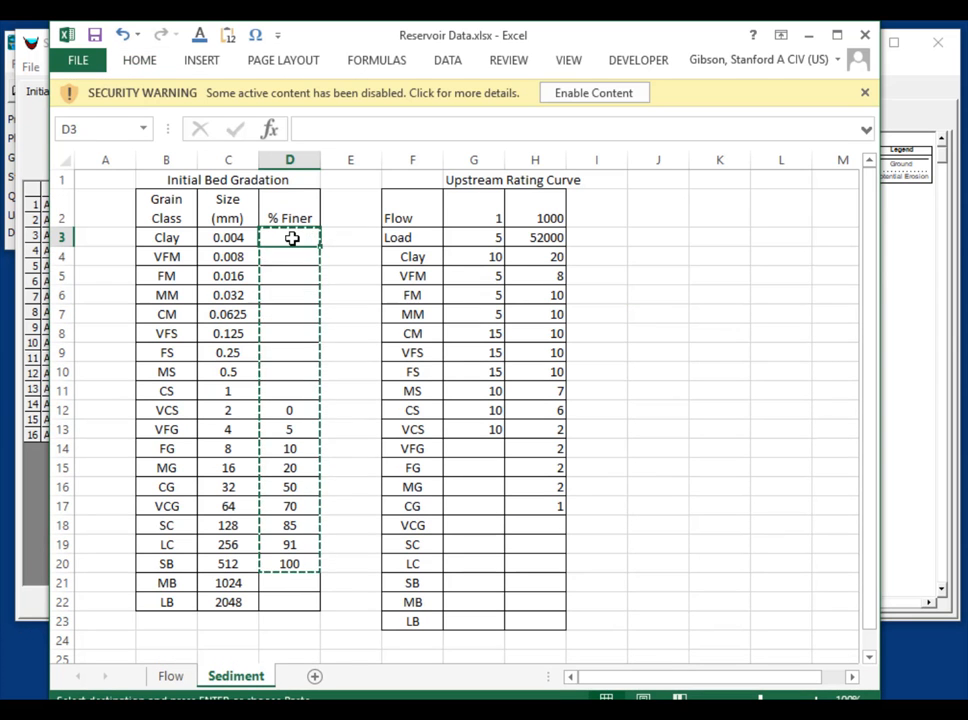
key(ctrl+shift+Down)
key(ctrl+shift+Down)
key(ctrl+c)
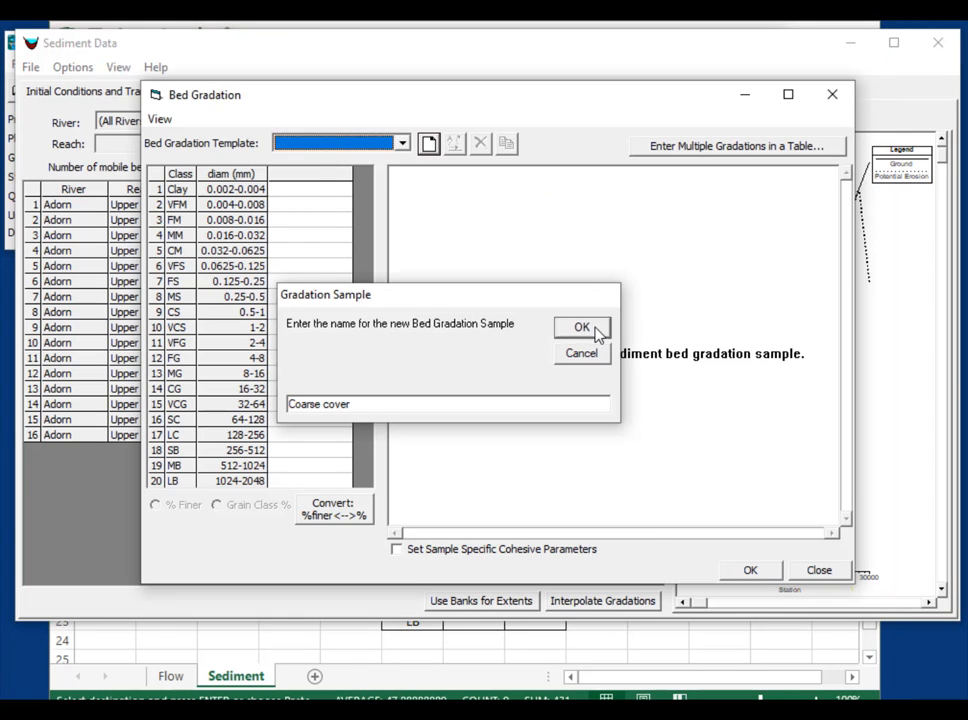
Confirm the Coarse cover sample, paste the copied values into its % Finer column, and accept the bed gradation
click(582, 328)
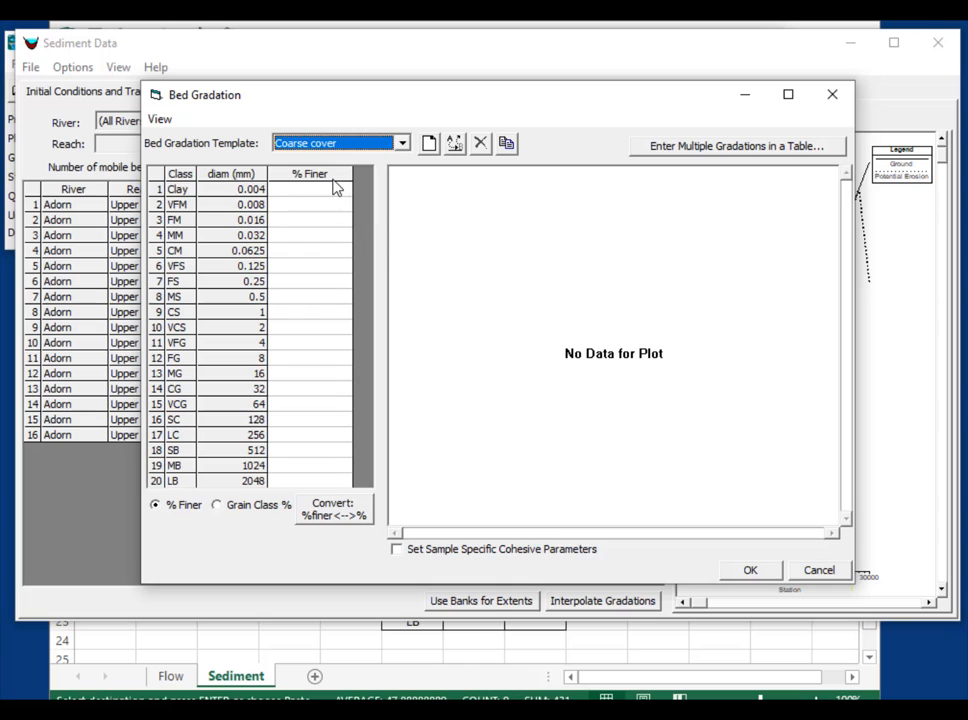
click(333, 176)
key(ctrl+v)
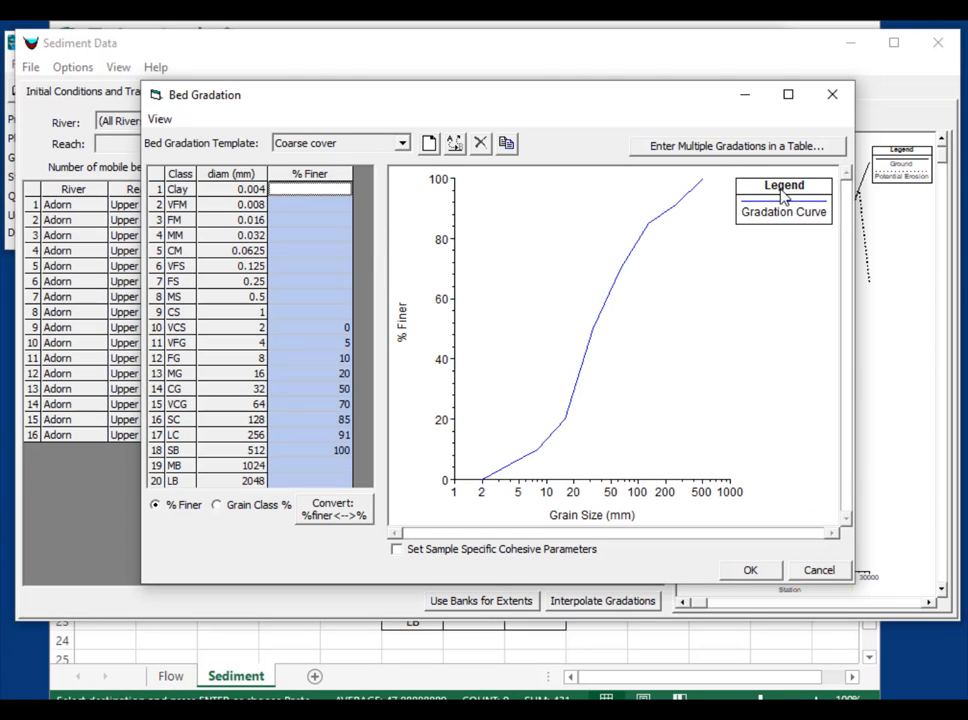
click(758, 574)
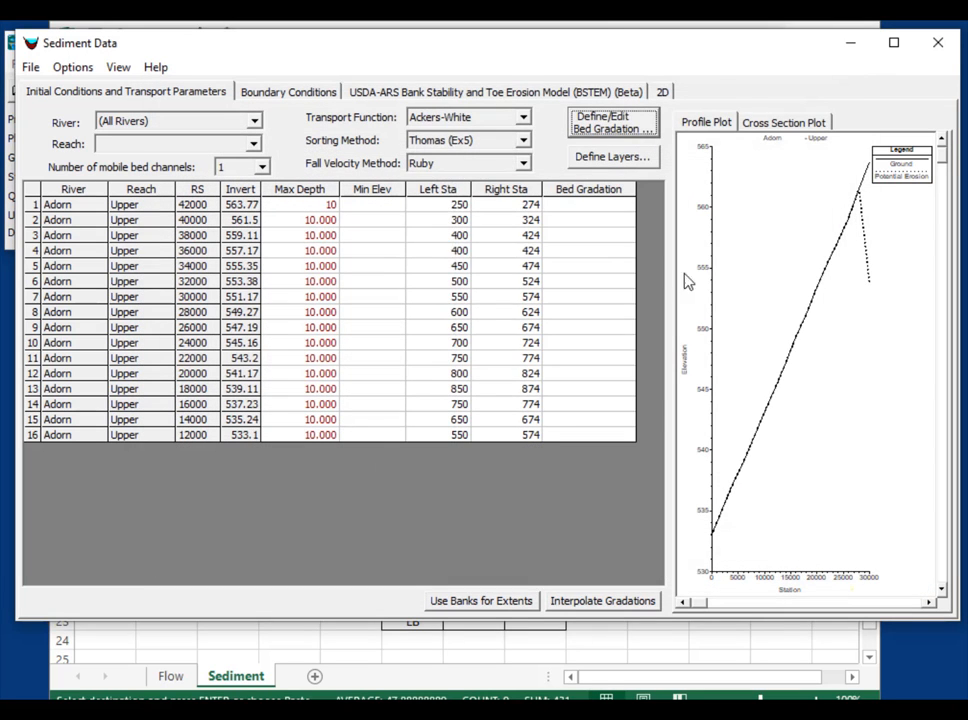
Assign the Coarse cover bed gradation to RS 42000 and fill it down to RS 12000
click(594, 205)
click(594, 206)
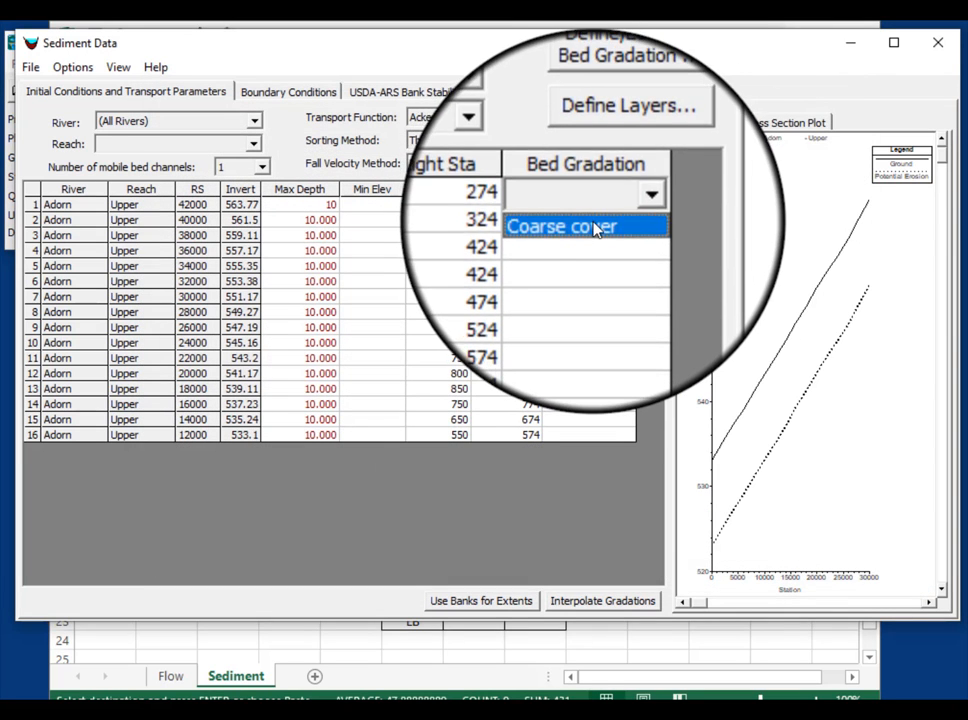
click(594, 228)
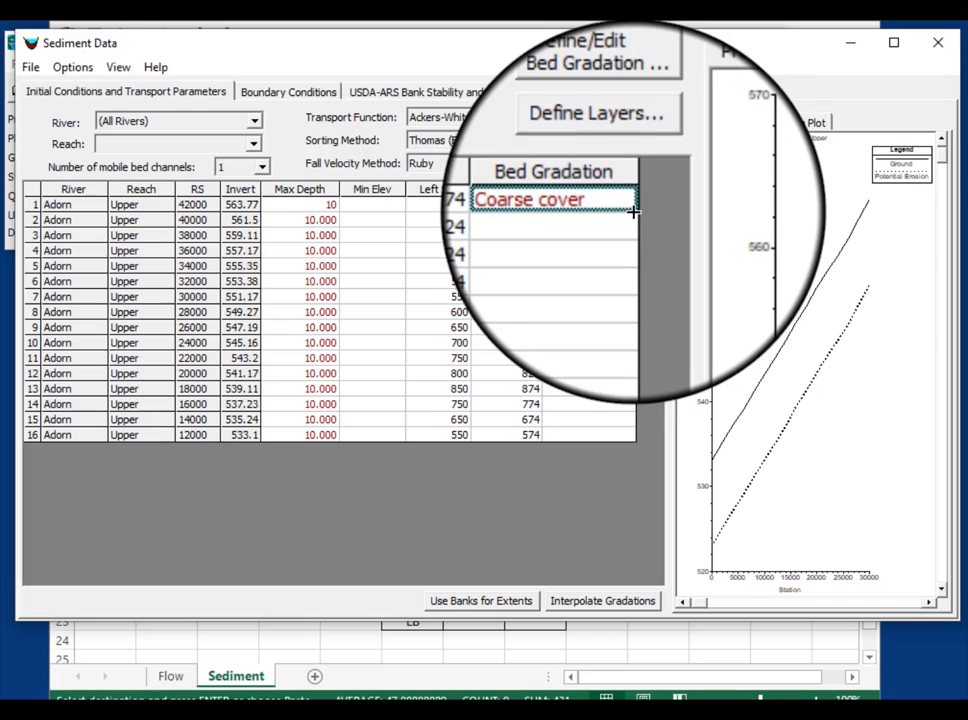
click(627, 207)
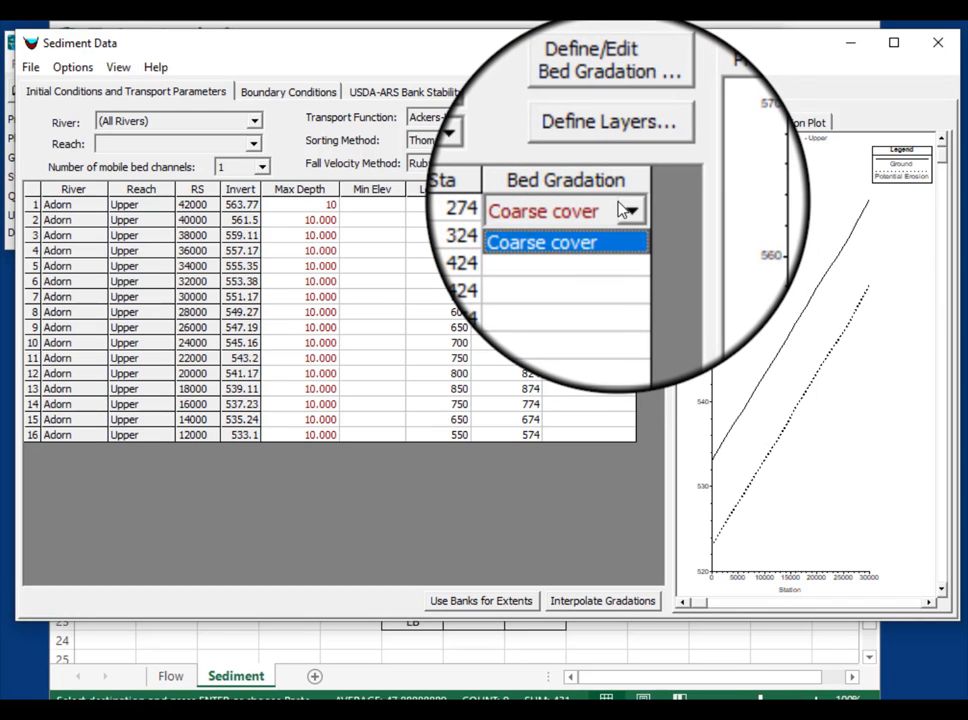
click(621, 206)
drag(635, 208, 646, 454)
key(ctrl+d)
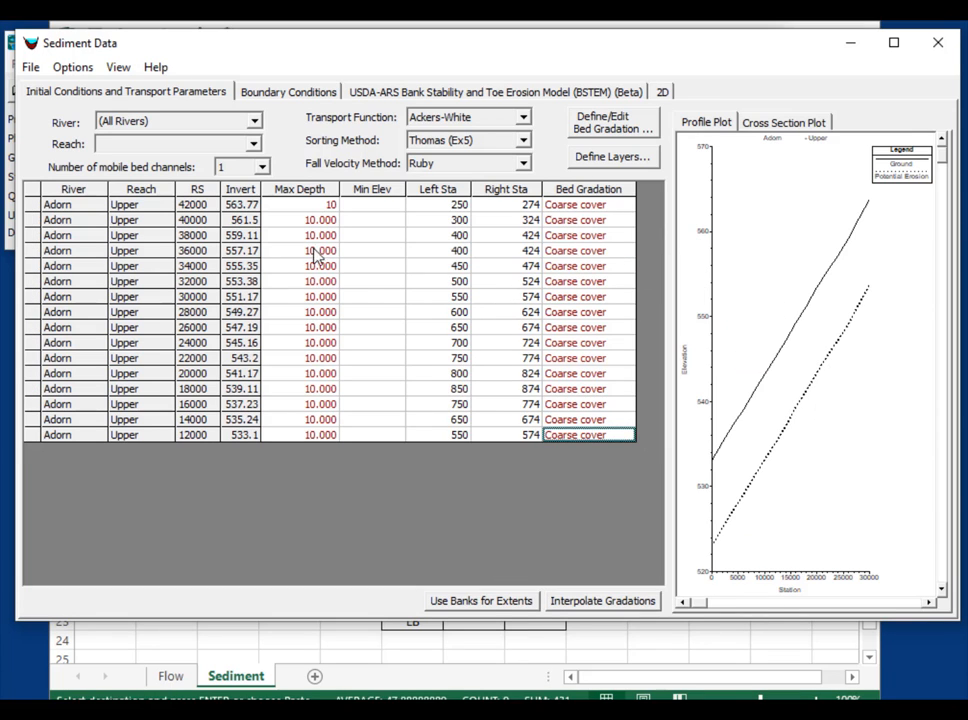
Save the sediment data with the title Sed DS at Dam
click(30, 67)
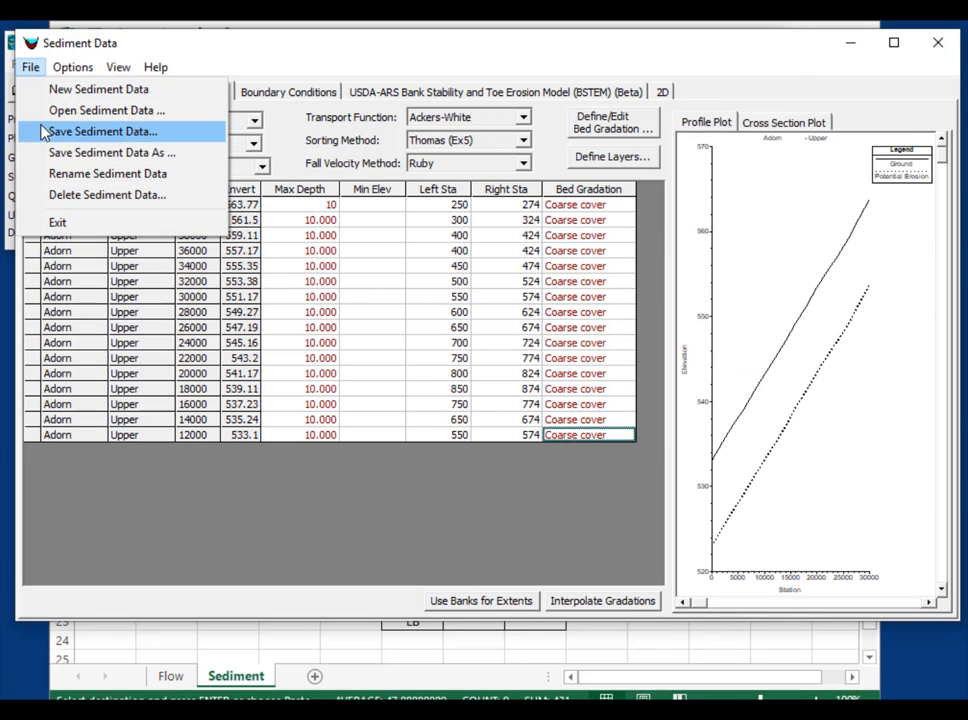
click(44, 133)
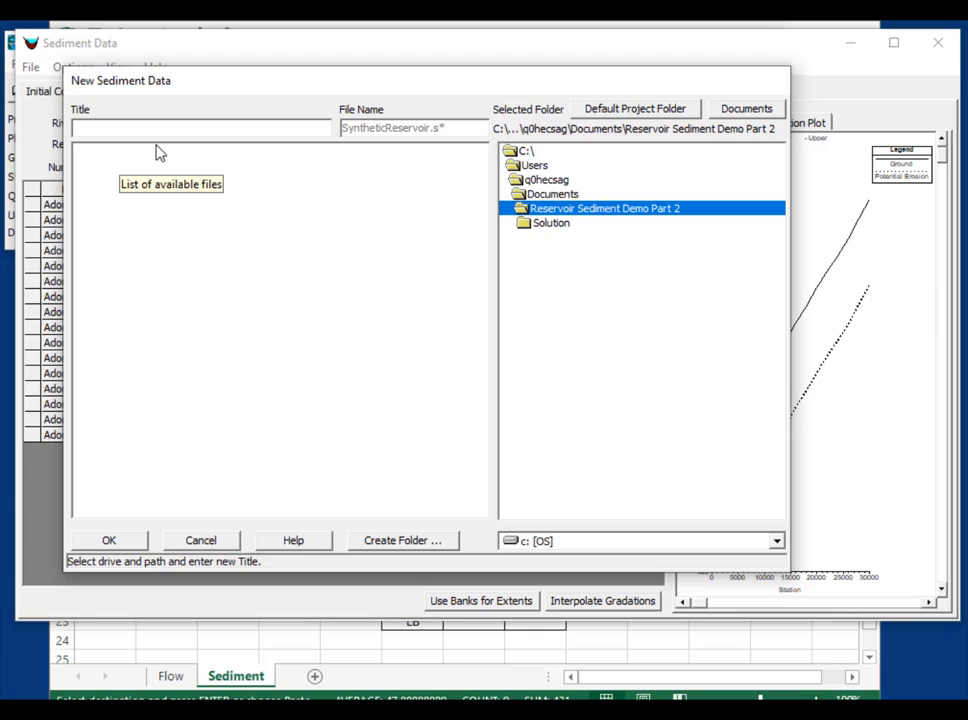
click(160, 125)
text(Sed )
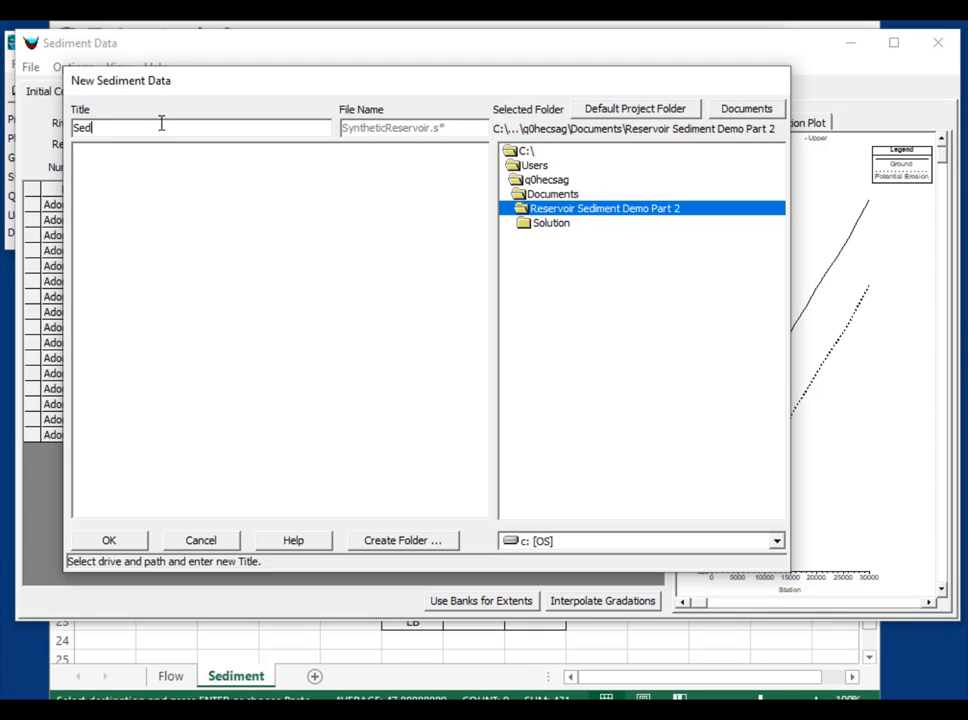
text(DS at Dam)
key(Return)
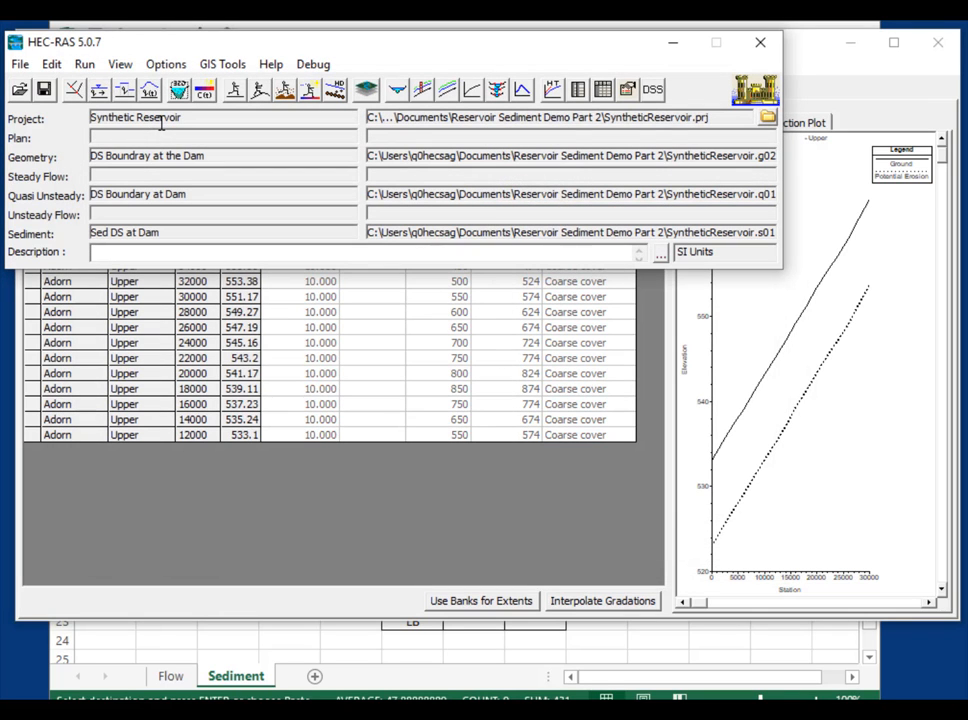
In the bed change options, allow deposition outside of the movable bed limits and enable updating between mixing time steps
click(290, 588)
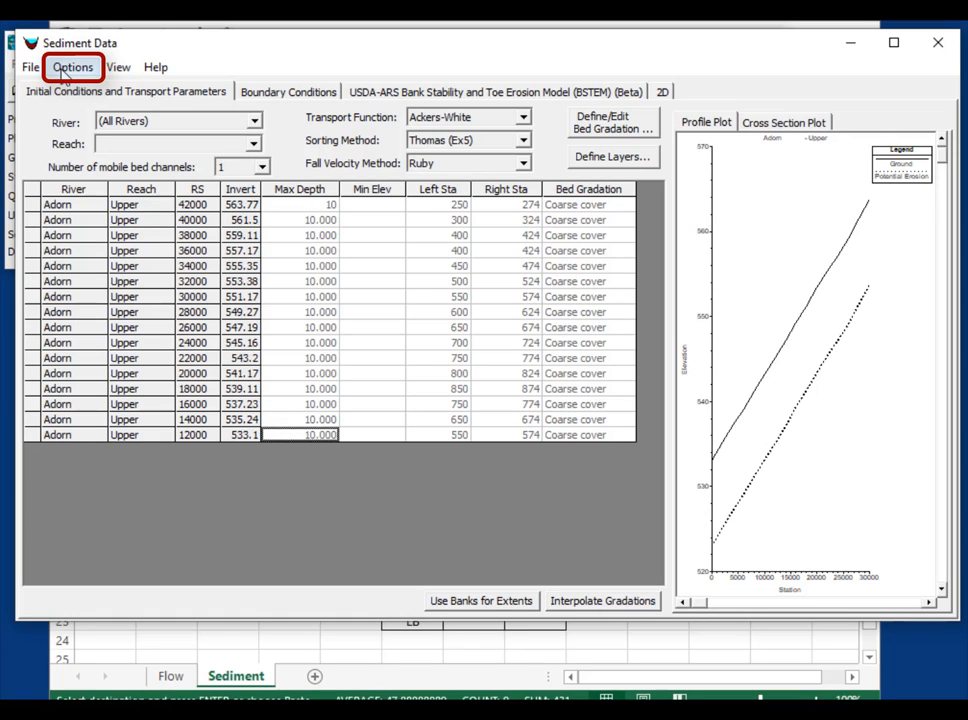
click(64, 76)
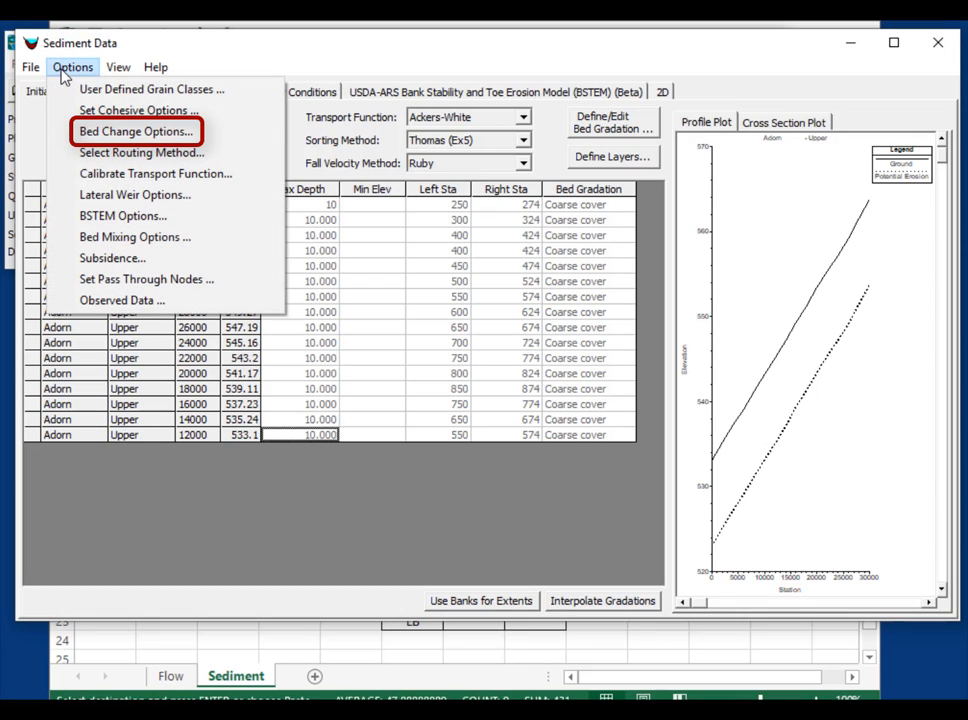
click(93, 133)
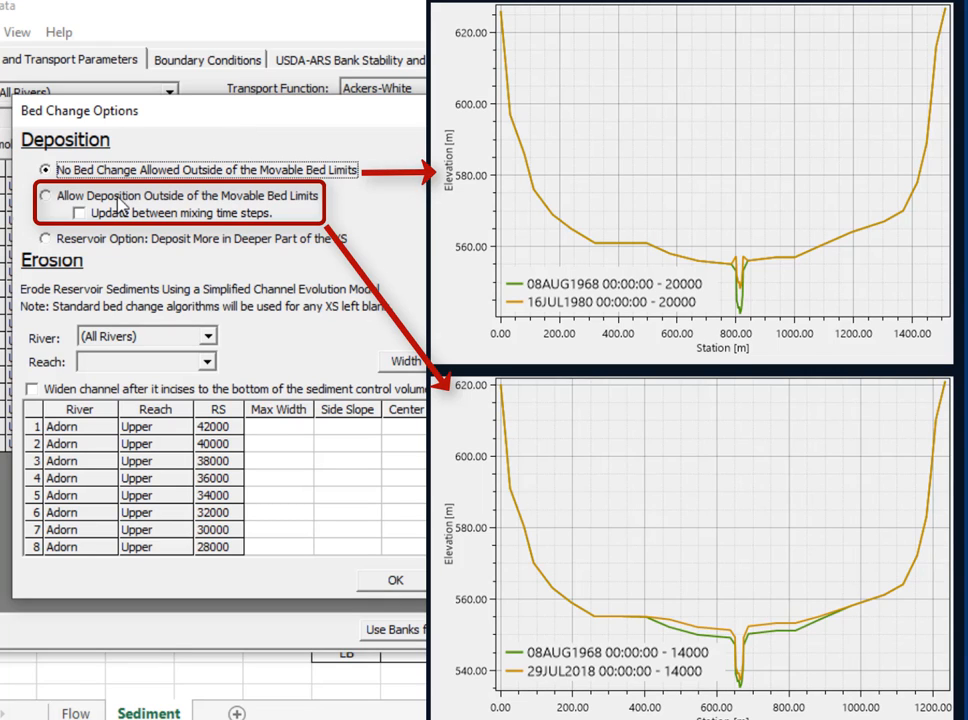
click(45, 197)
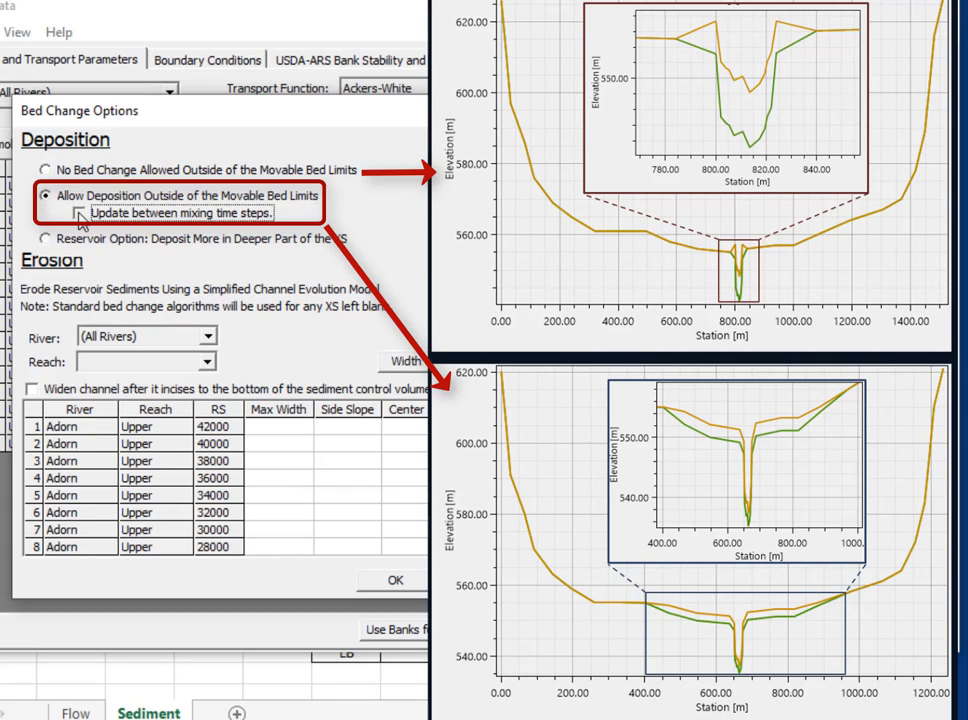
click(79, 214)
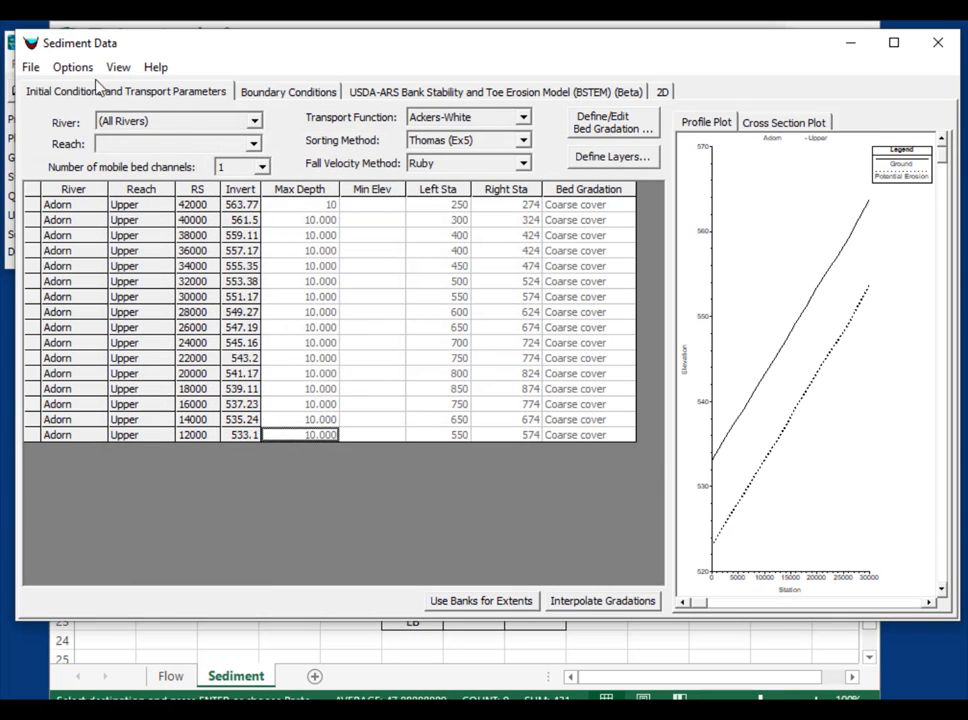
Set the sediment routing method to Limit to Water Velocity and the transport function to Laursen (Copeland)
click(80, 70)
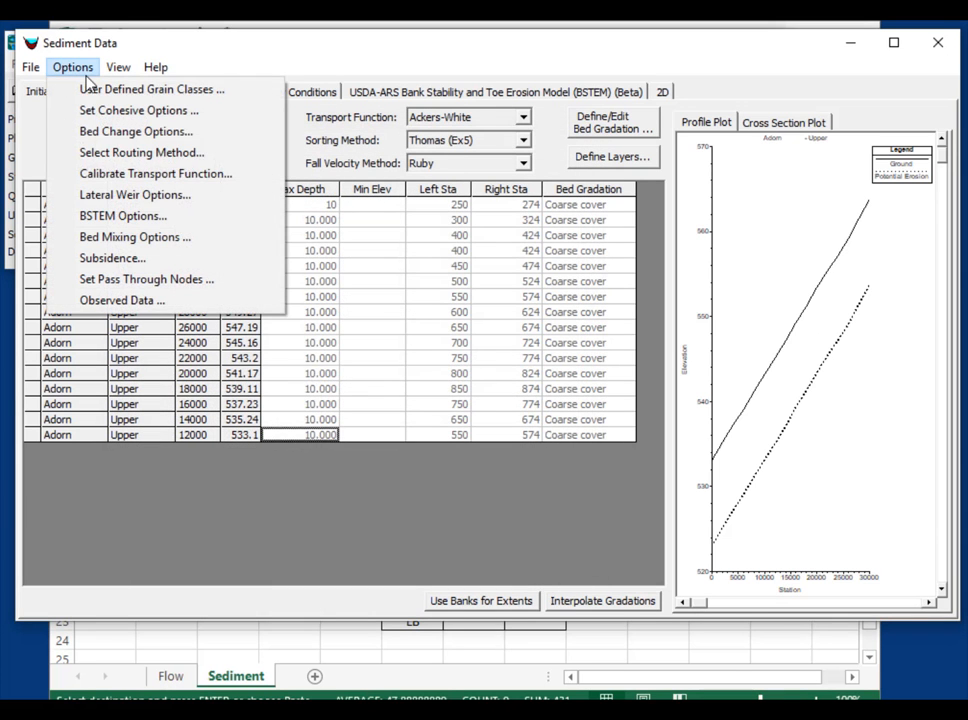
click(92, 154)
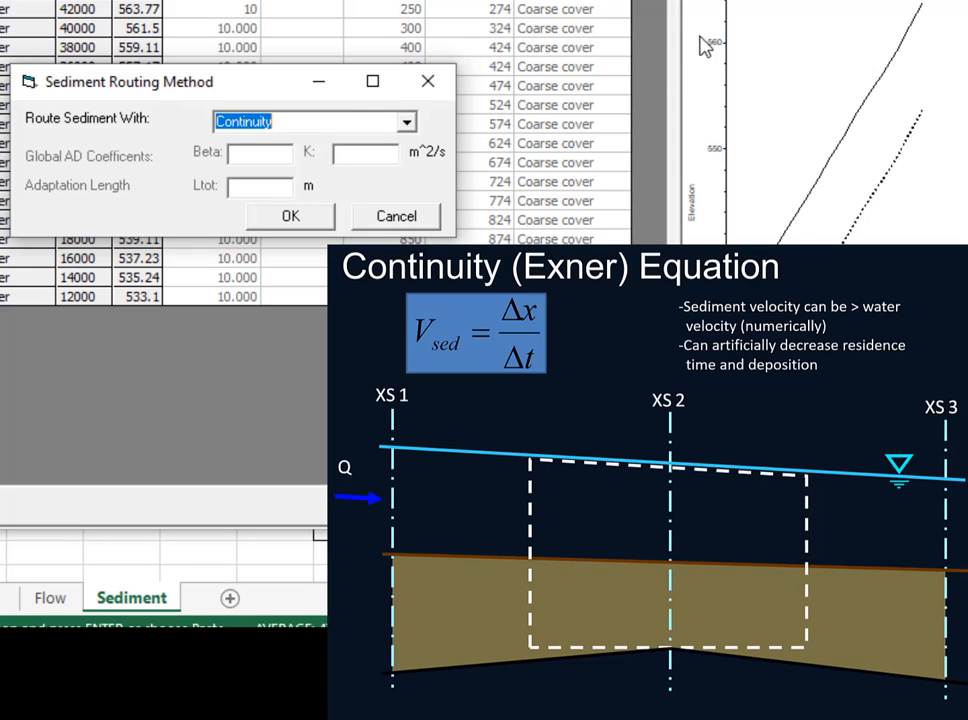
click(406, 122)
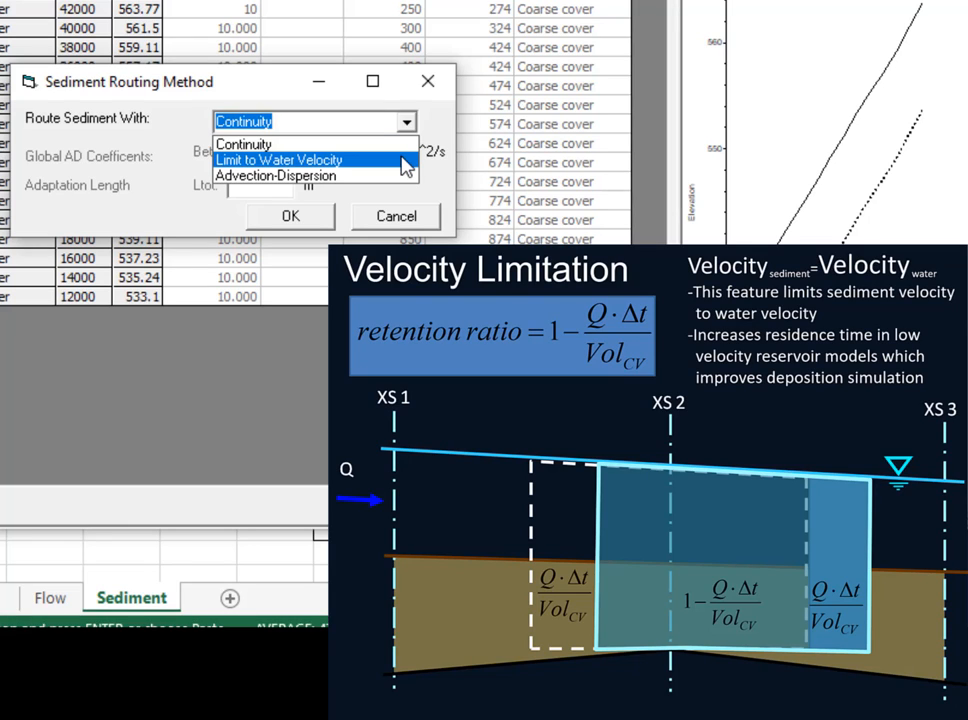
click(405, 161)
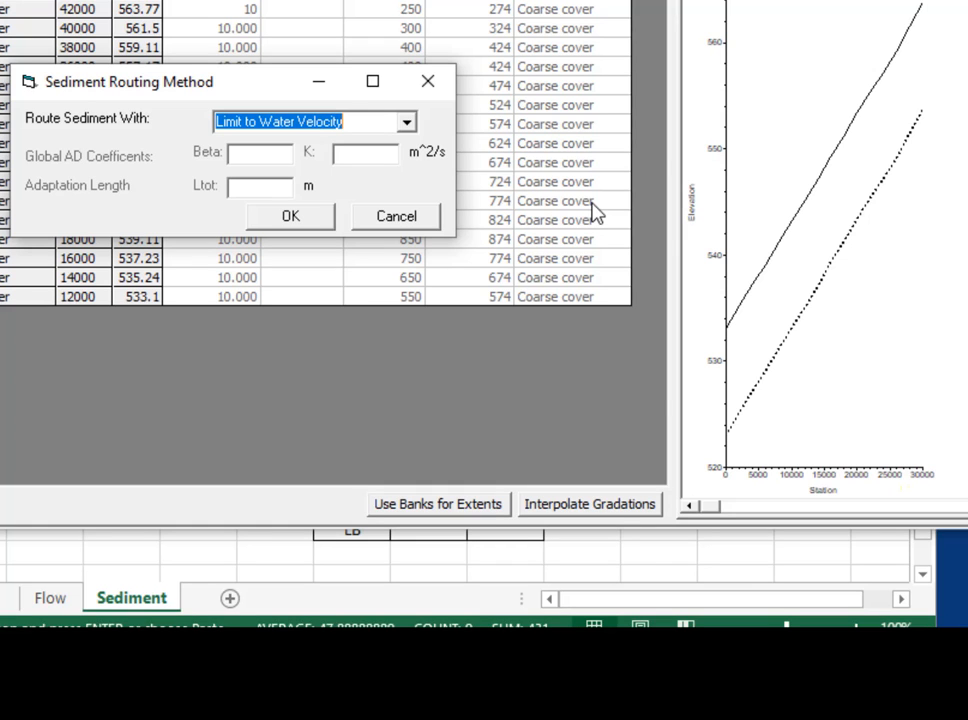
click(318, 226)
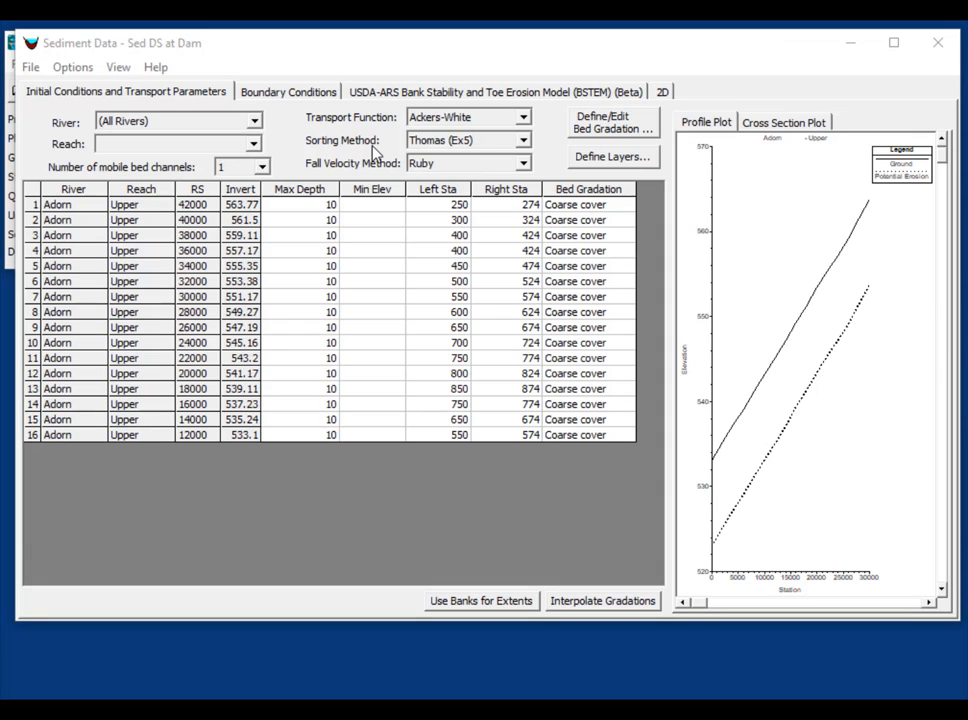
click(521, 118)
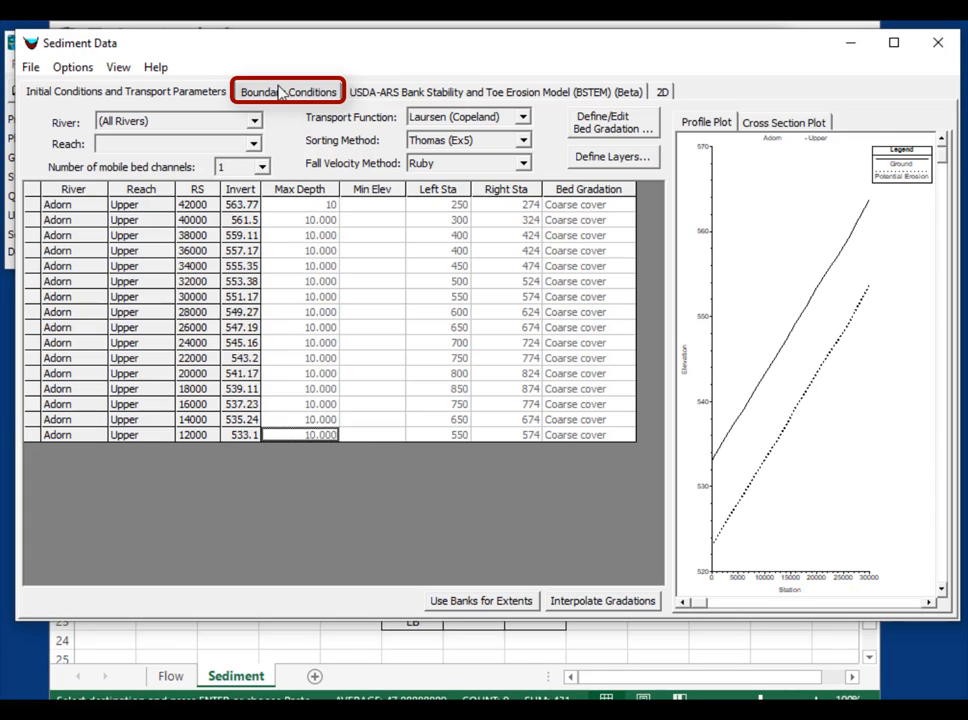
Assign a Rating Curve sediment boundary condition to the upstream cross section at RS 42000
click(281, 92)
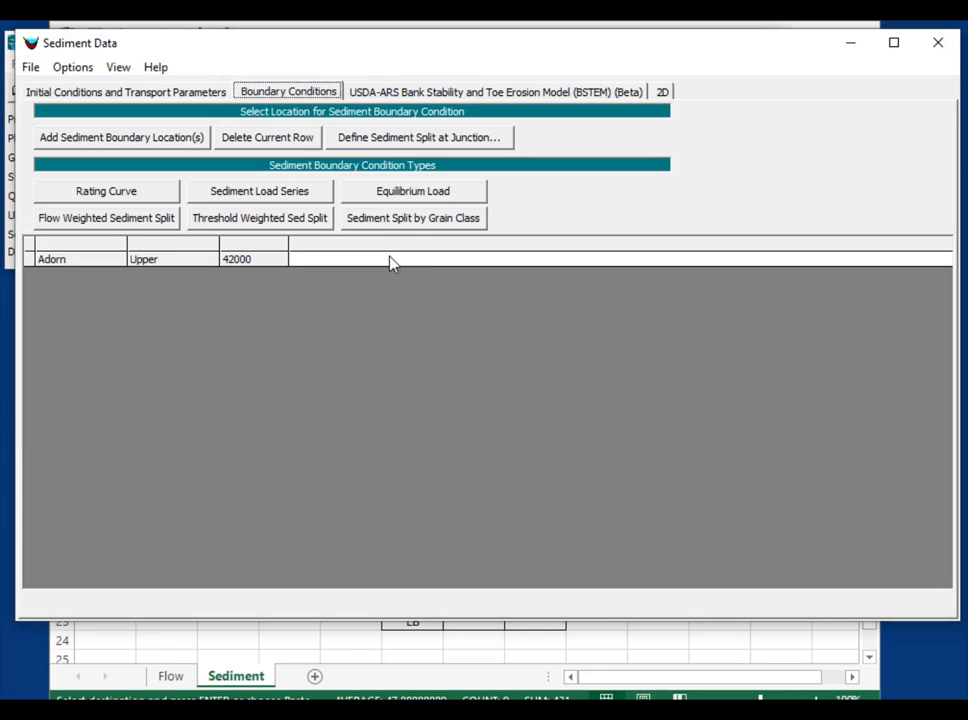
click(395, 266)
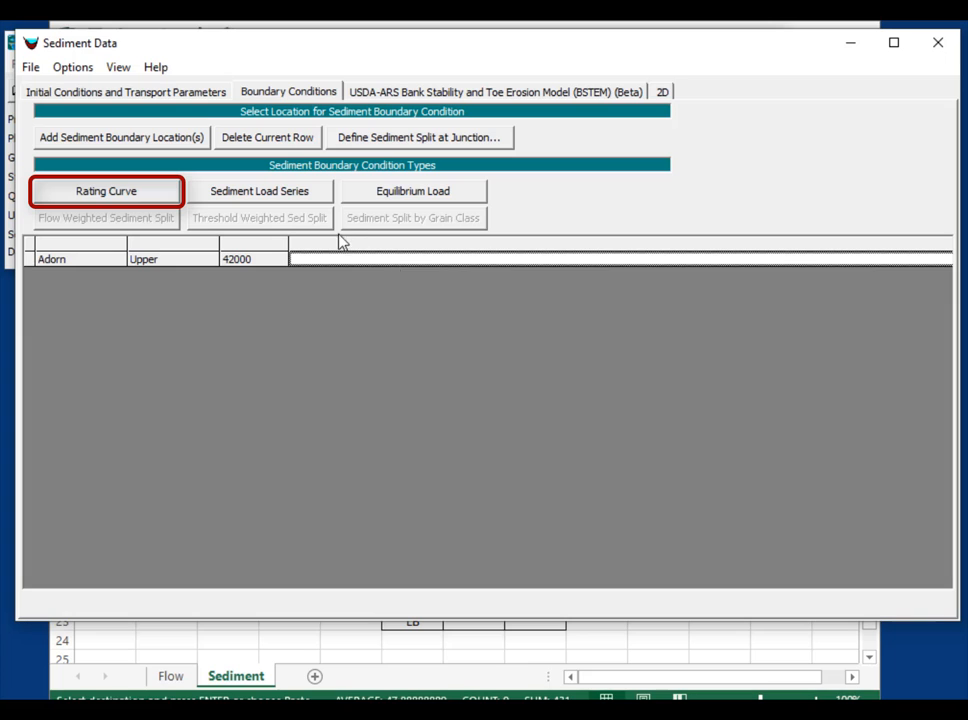
click(153, 197)
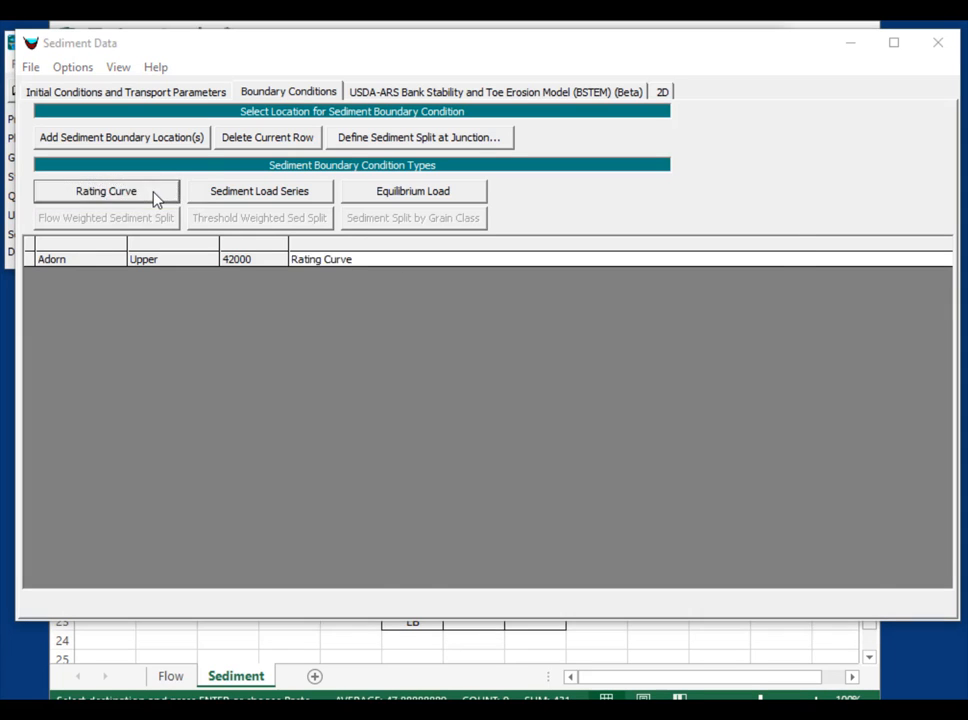
Switch to Excel and copy the Upstream Rating Curve values in G2:H17 of the Sediment sheet
click(439, 650)
click(479, 205)
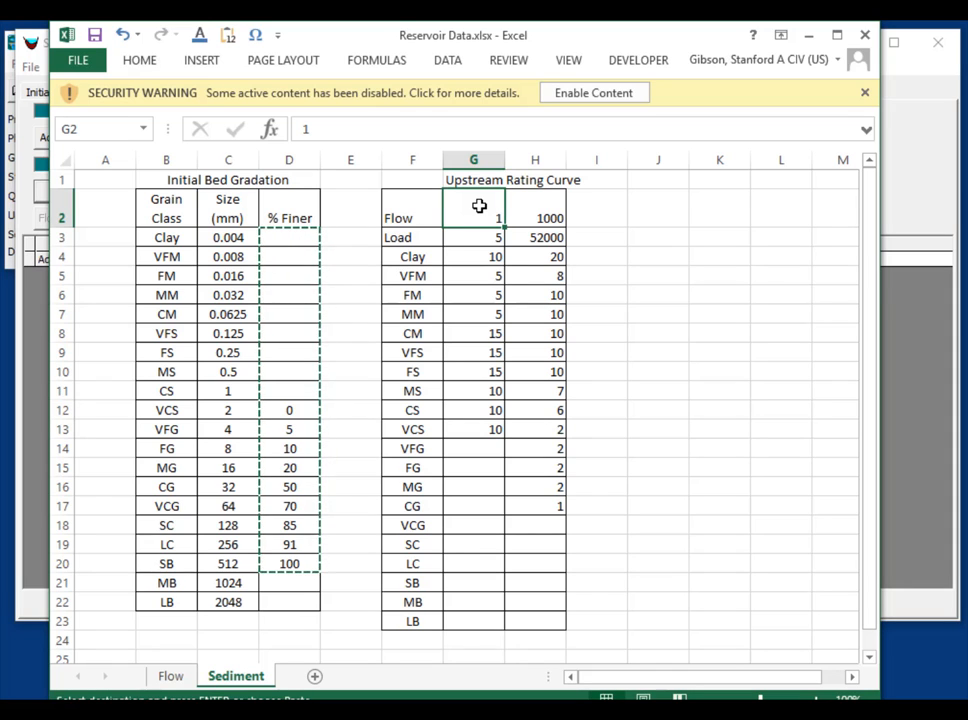
key(shift+Right)
key(shift+Down)
key(shift+Down)
key(shift+Down)
key(shift+Down)
key(shift+Down)
key(shift+Down)
key(shift+Down)
key(shift+Down)
key(shift+Down)
key(shift+Down)
key(shift+Down)
key(shift+Down)
key(shift+Down)
key(shift+Down)
key(shift+Down)
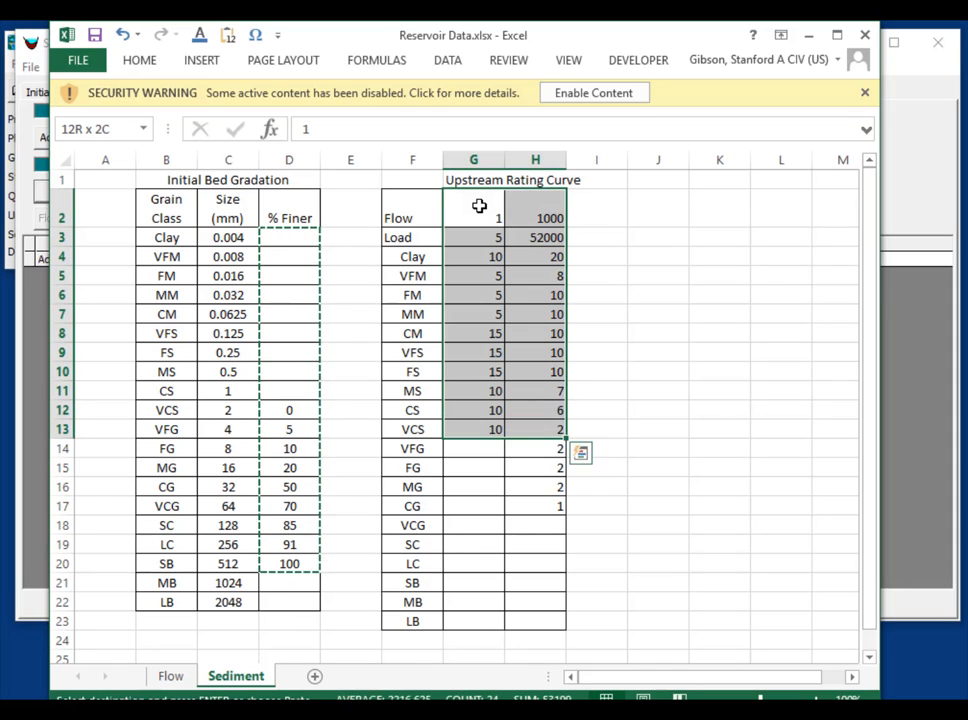
key(ctrl+c)
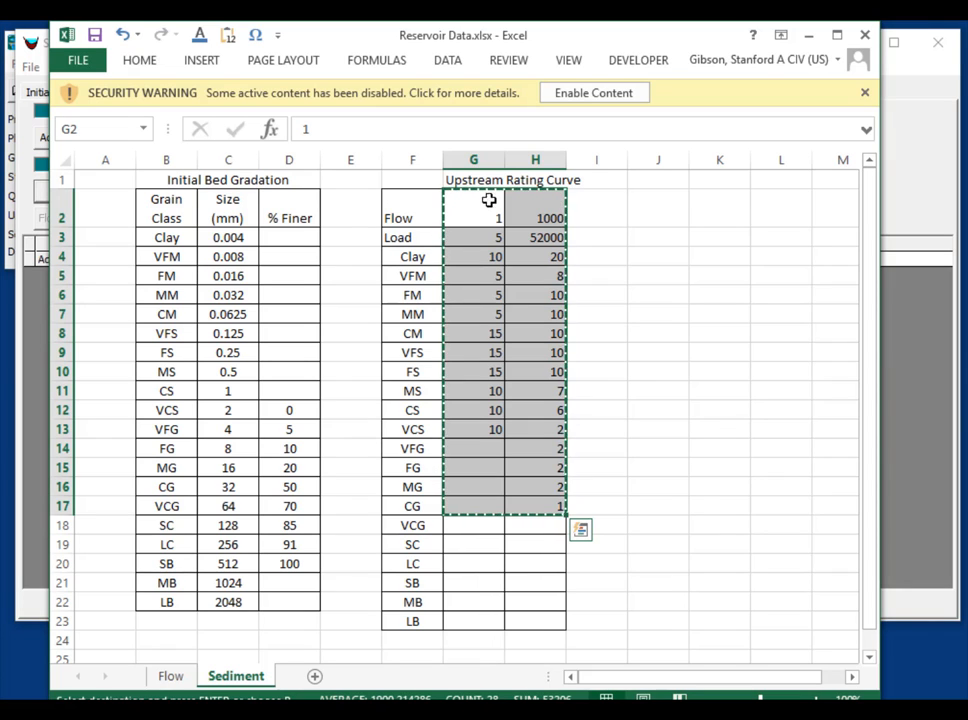
Back in HEC-RAS, paste the copied flow, load and gradation values into the RS 42000 rating curve, check its plot and accept it
click(914, 149)
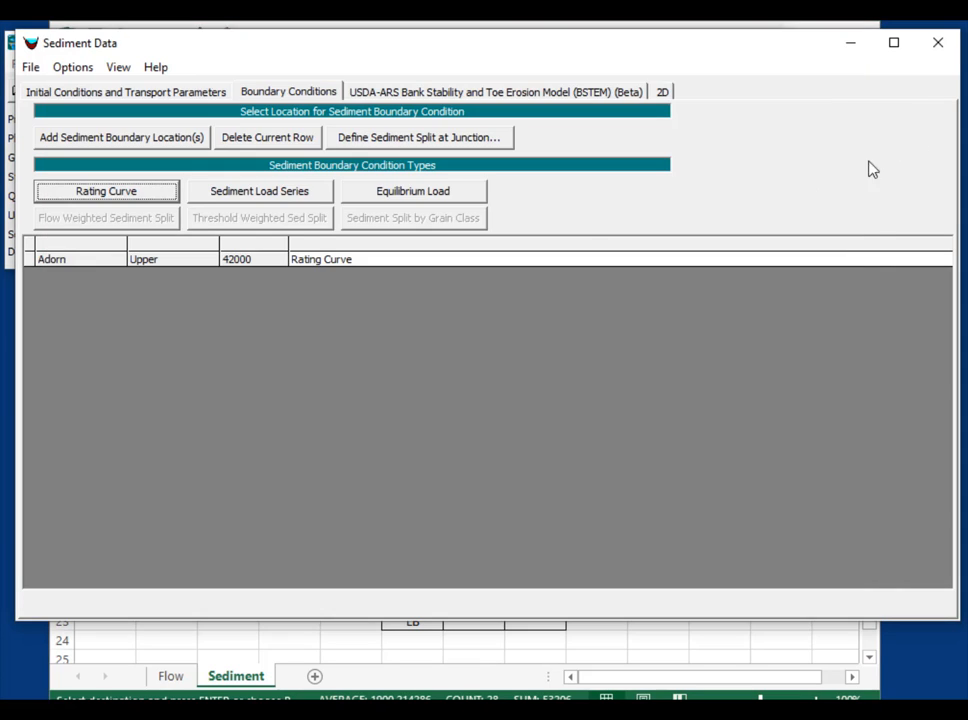
double_click(437, 265)
key(ctrl+v)
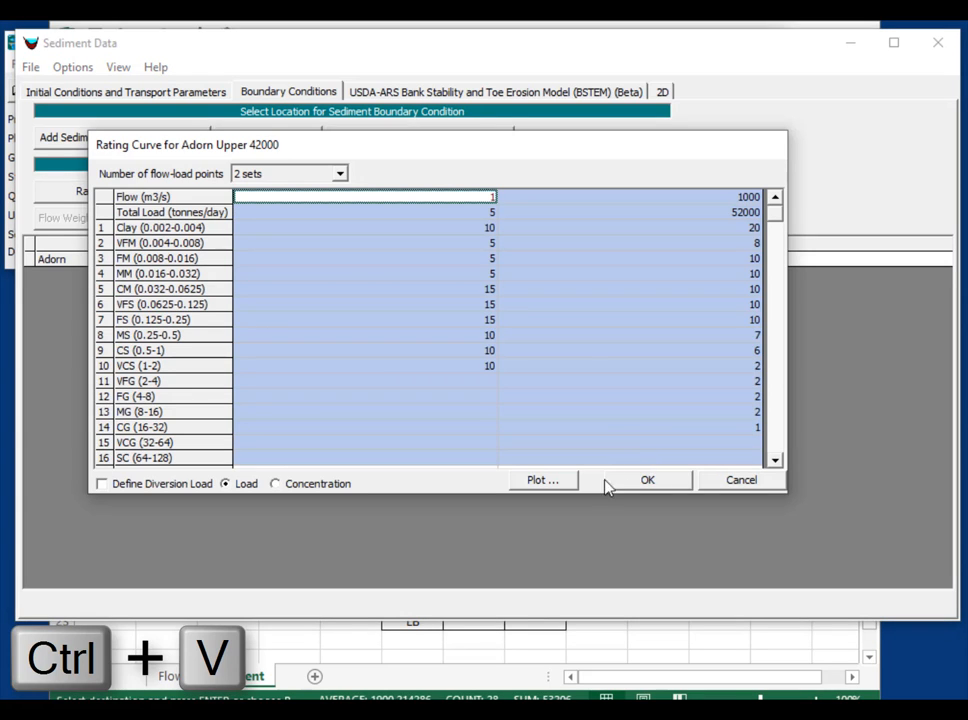
click(562, 481)
click(823, 39)
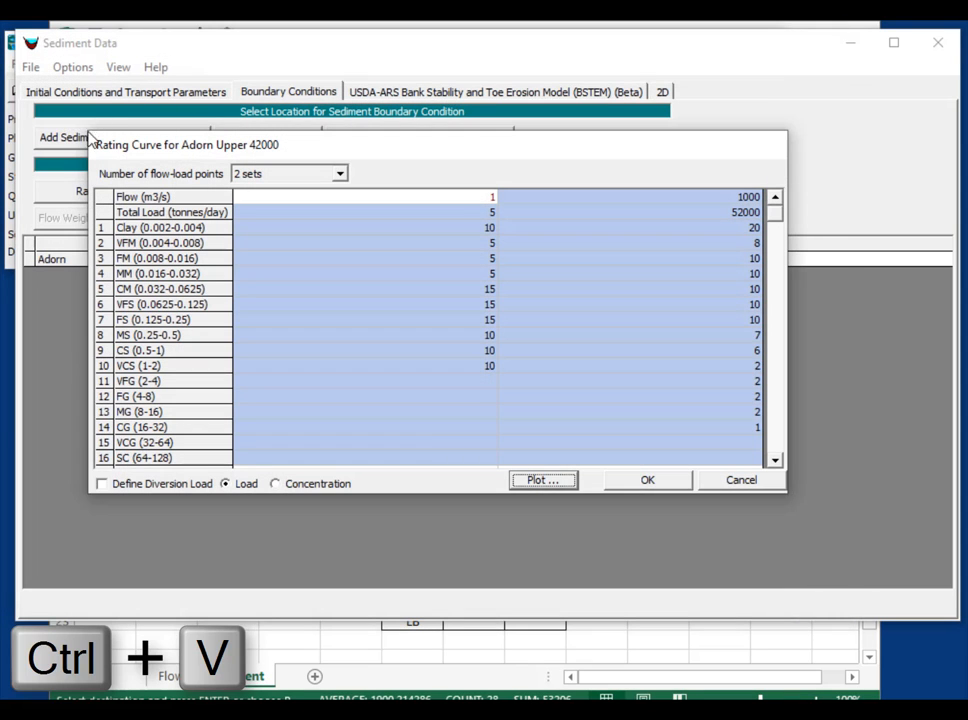
click(648, 480)
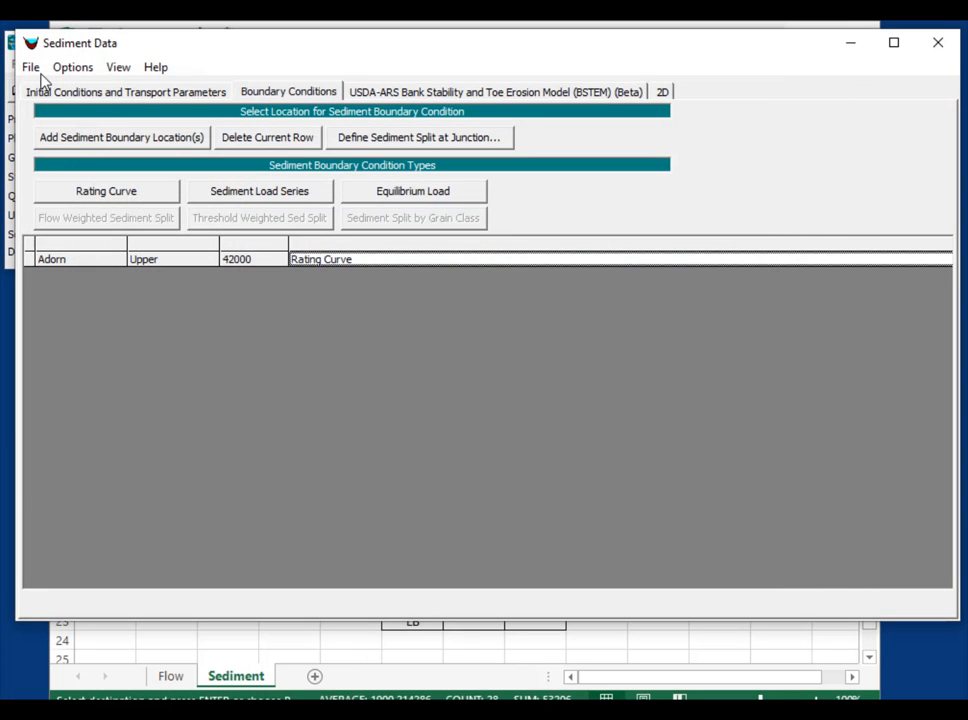
Save the sediment data and close the sediment data editor
click(33, 68)
click(52, 131)
click(937, 42)
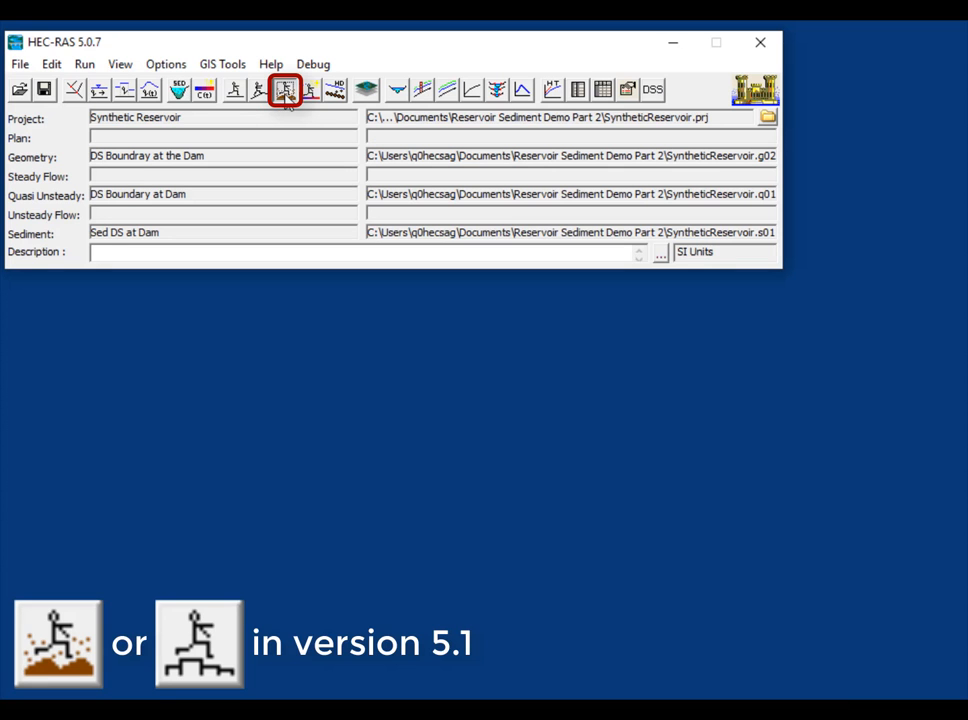
Open the sediment transport analysis and save the plan with the title and short ID DS Boundary at Dam
click(285, 92)
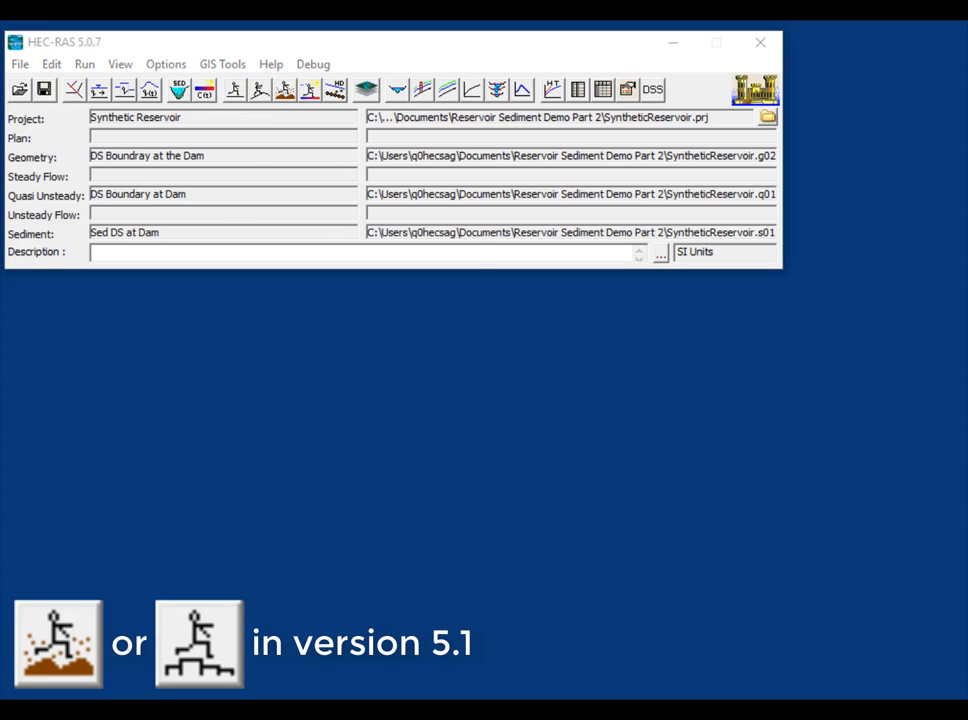
click(69, 81)
click(77, 168)
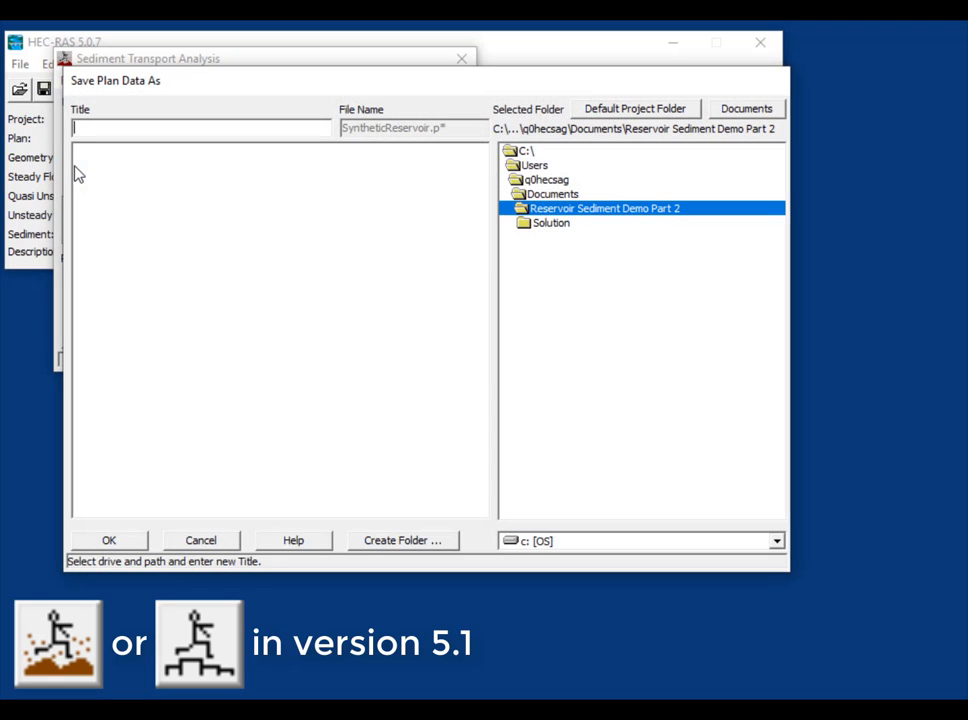
text(DS Boundary at)
text(Dam)
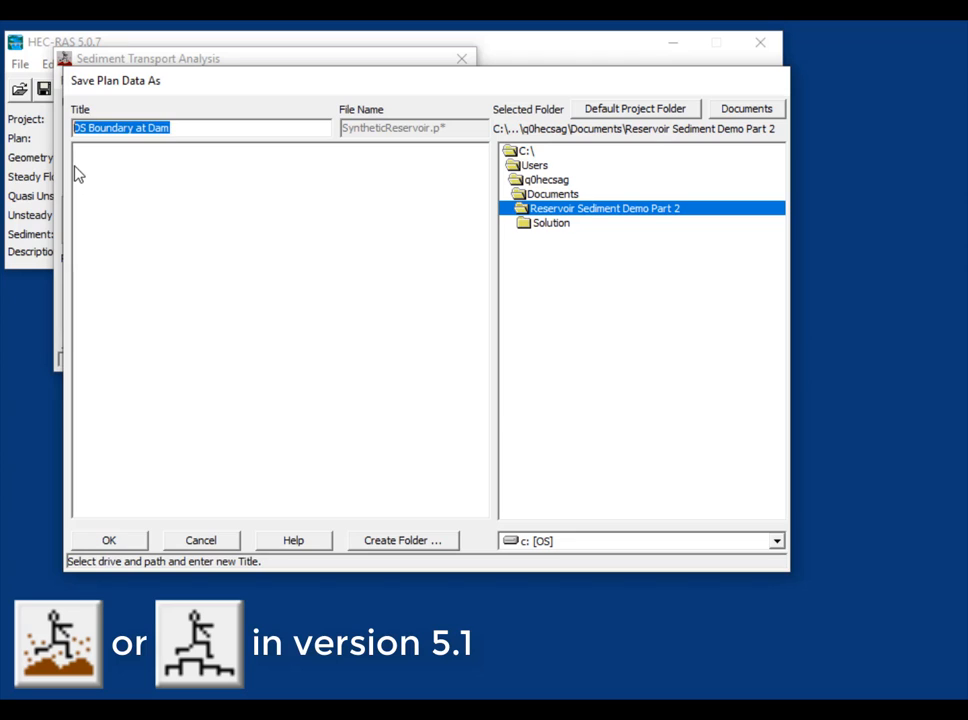
key(Return)
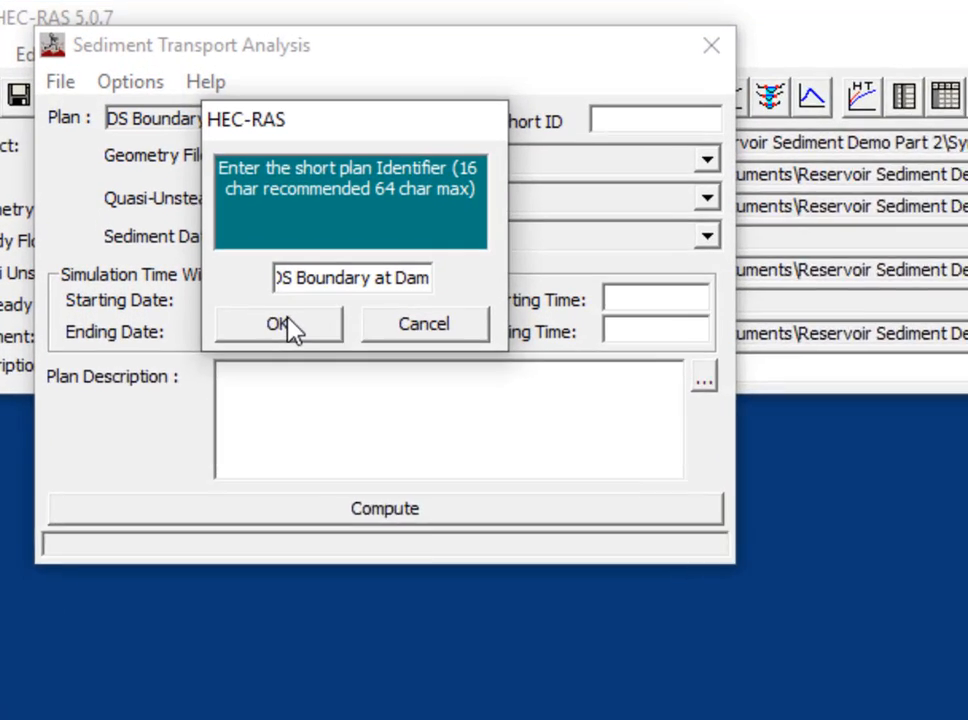
click(205, 224)
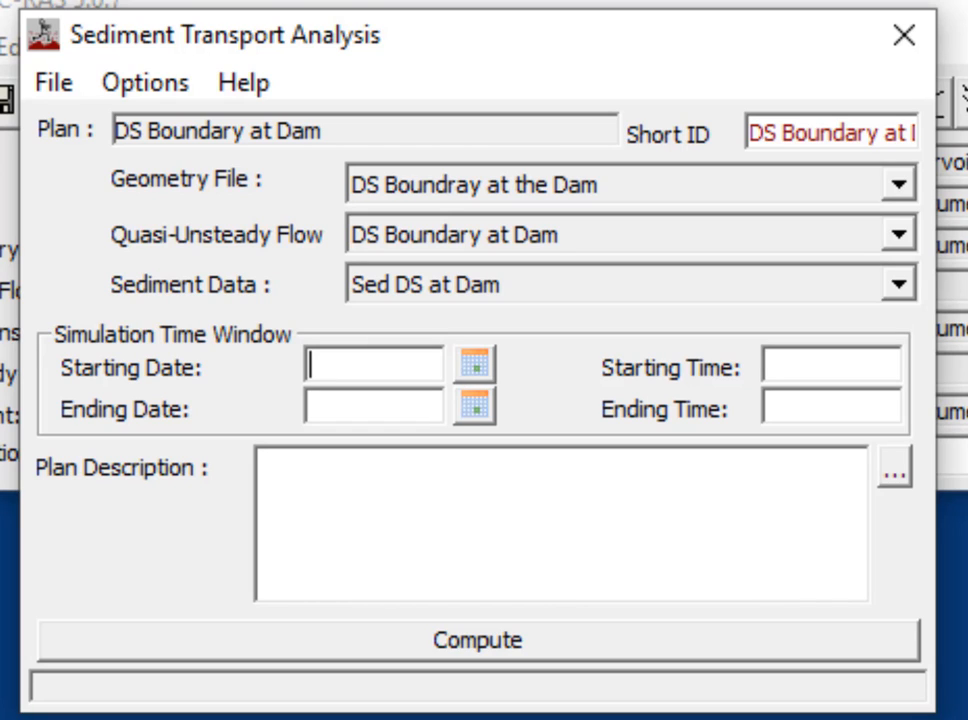
Set the simulation's starting date to 29Jul1968 and starting time to 0000
click(474, 364)
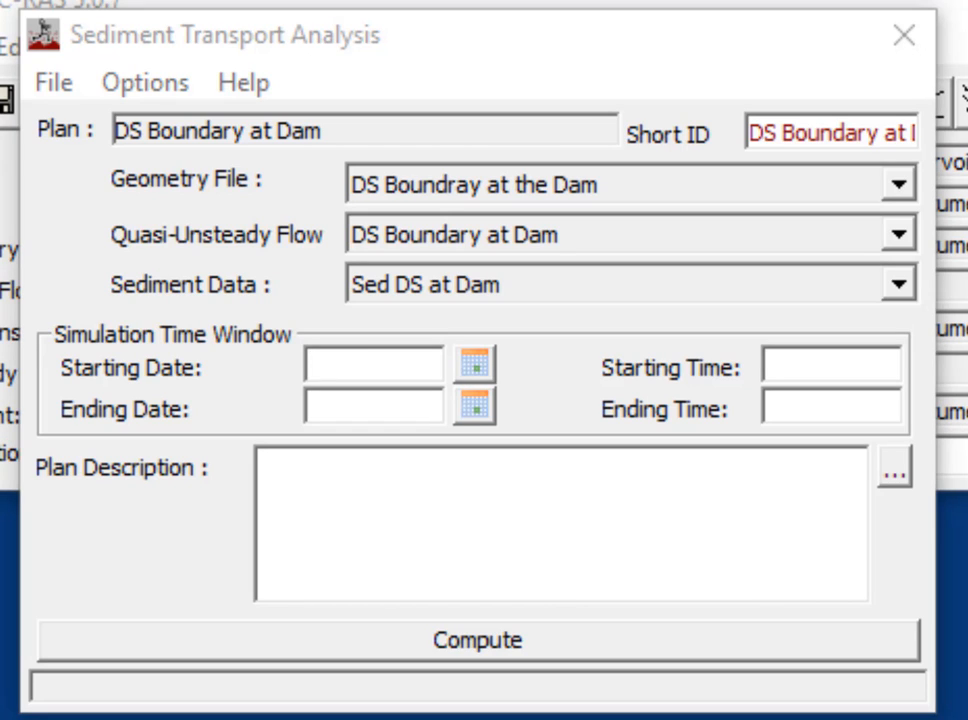
click(393, 366)
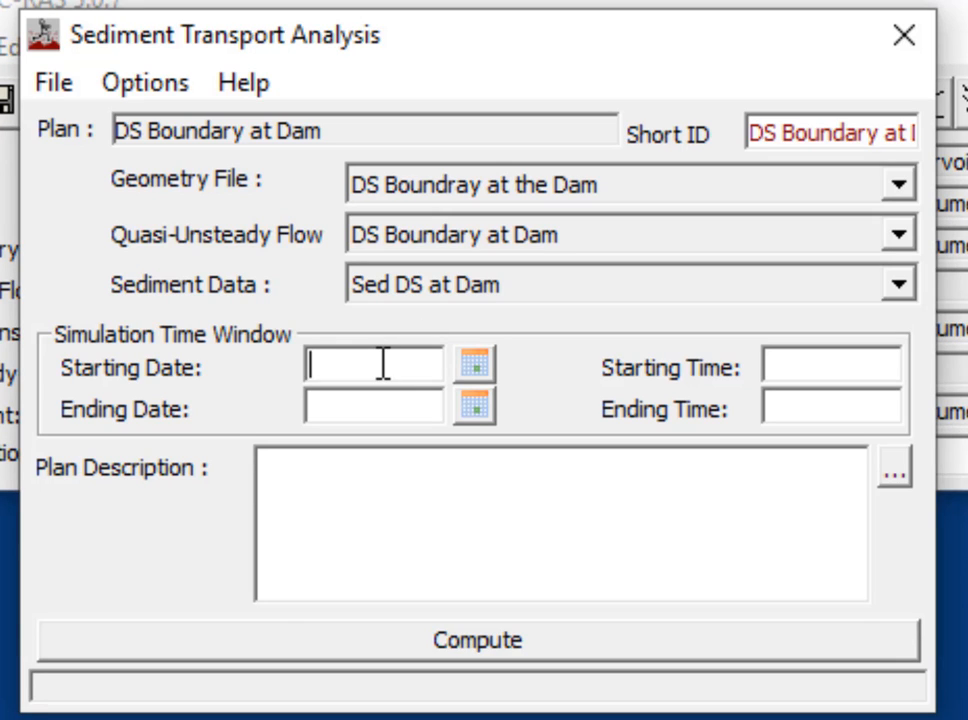
text(29Jul)
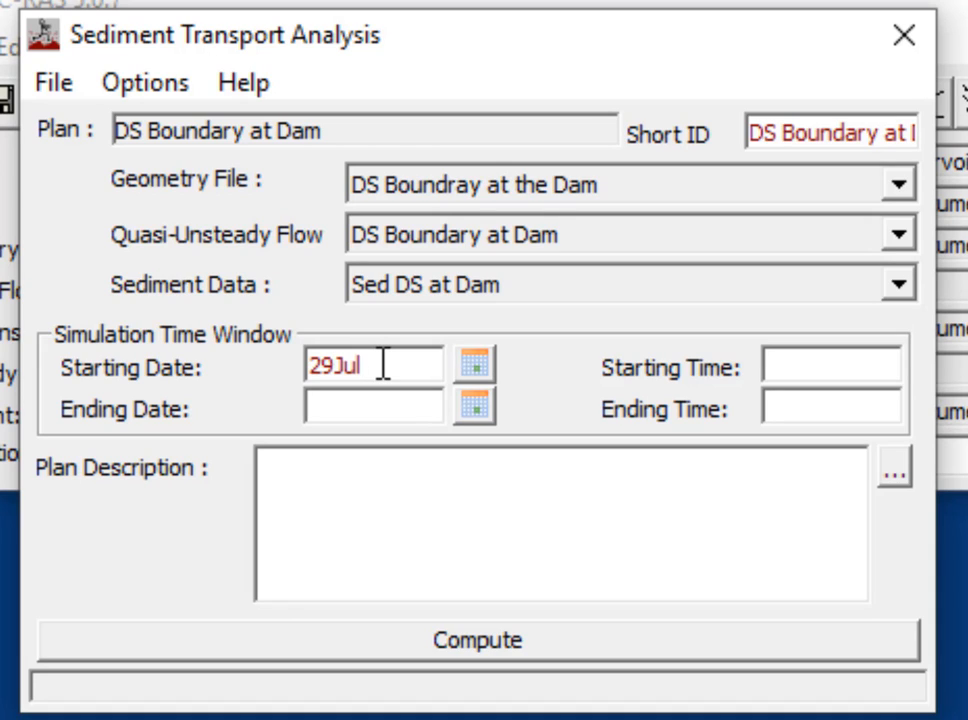
text(1968)
key(Tab)
text(0000)
Set the simulation's ending date to 29Jul2018 and ending time to 0000, and save the plan
key(Tab)
text(2)
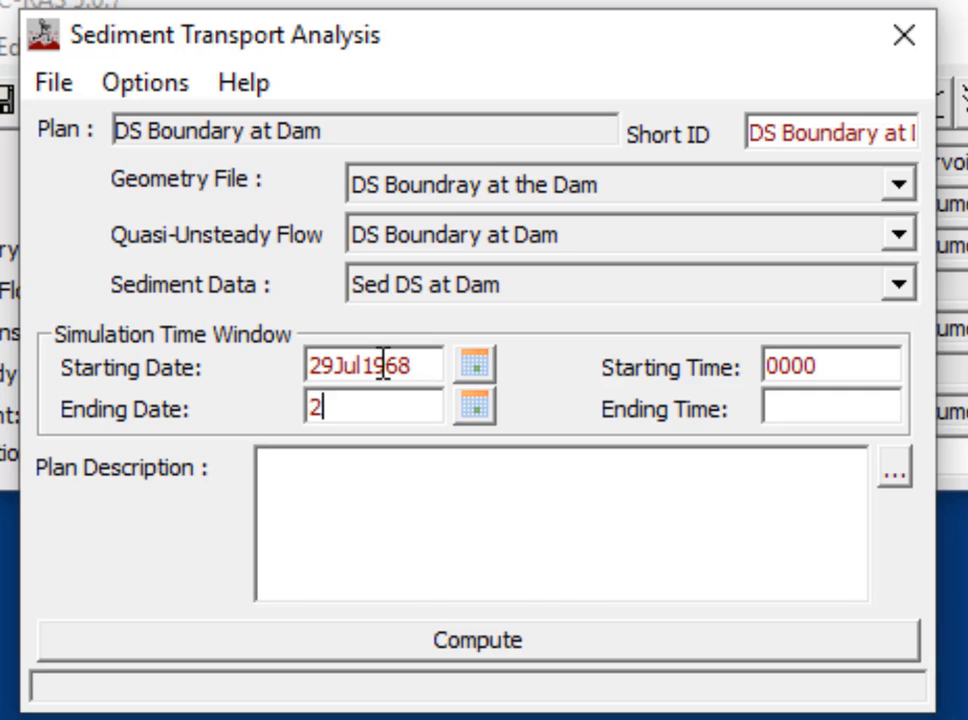
text(9Jul)
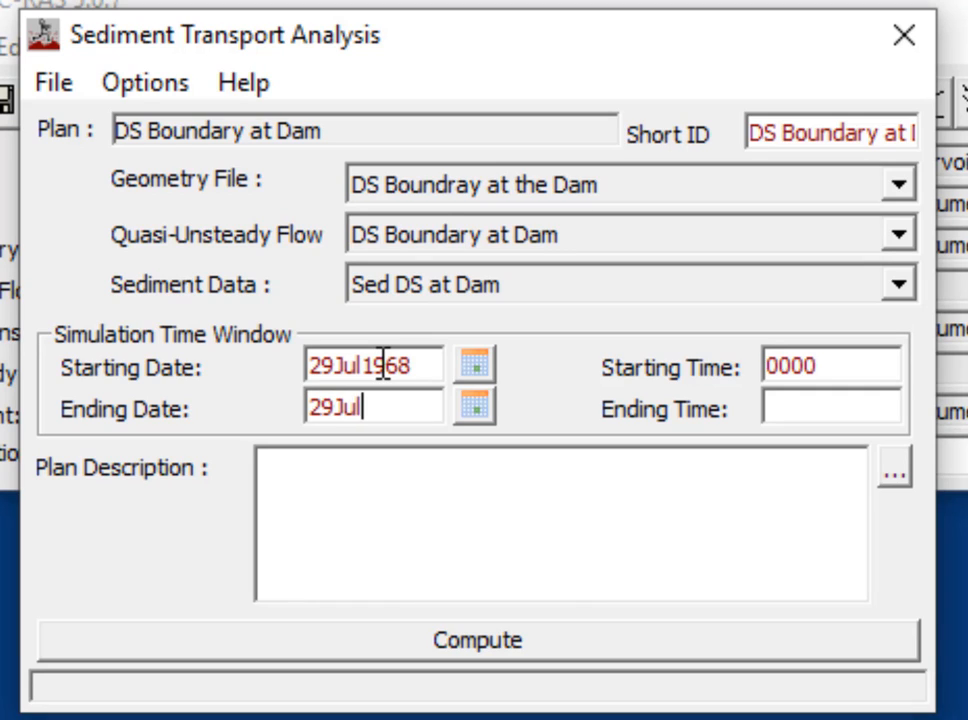
text(2018)
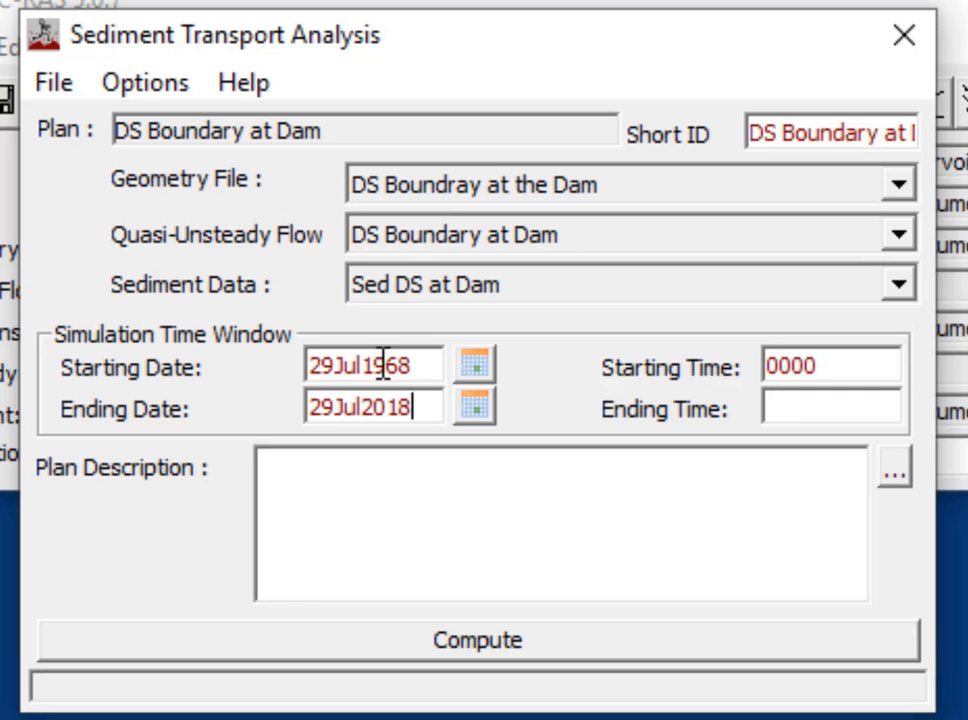
key(Tab)
text(0000)
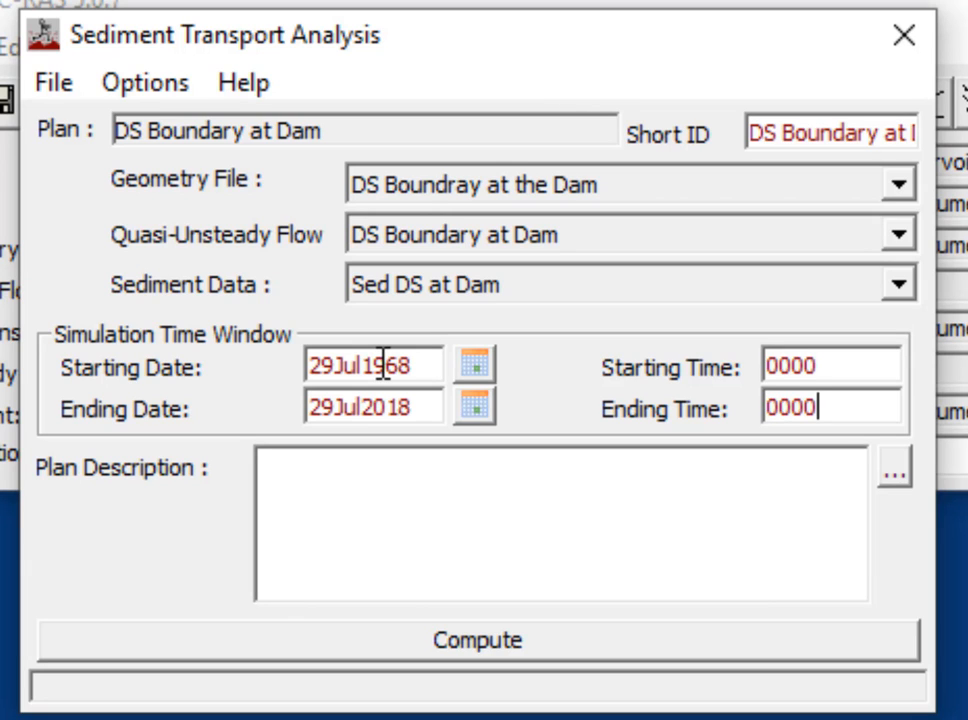
click(52, 86)
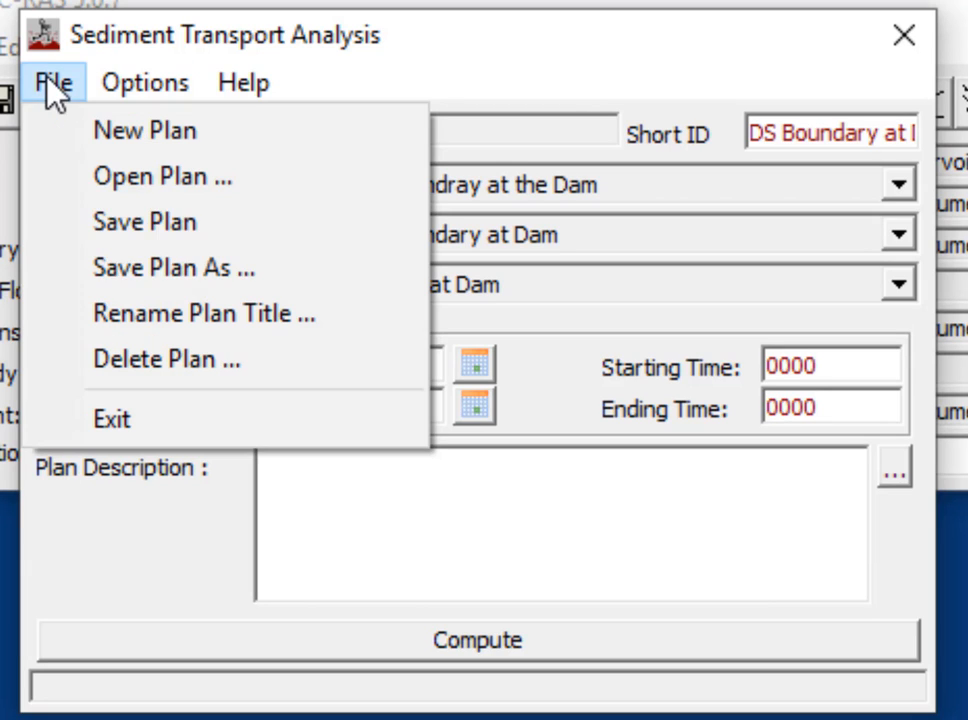
click(103, 226)
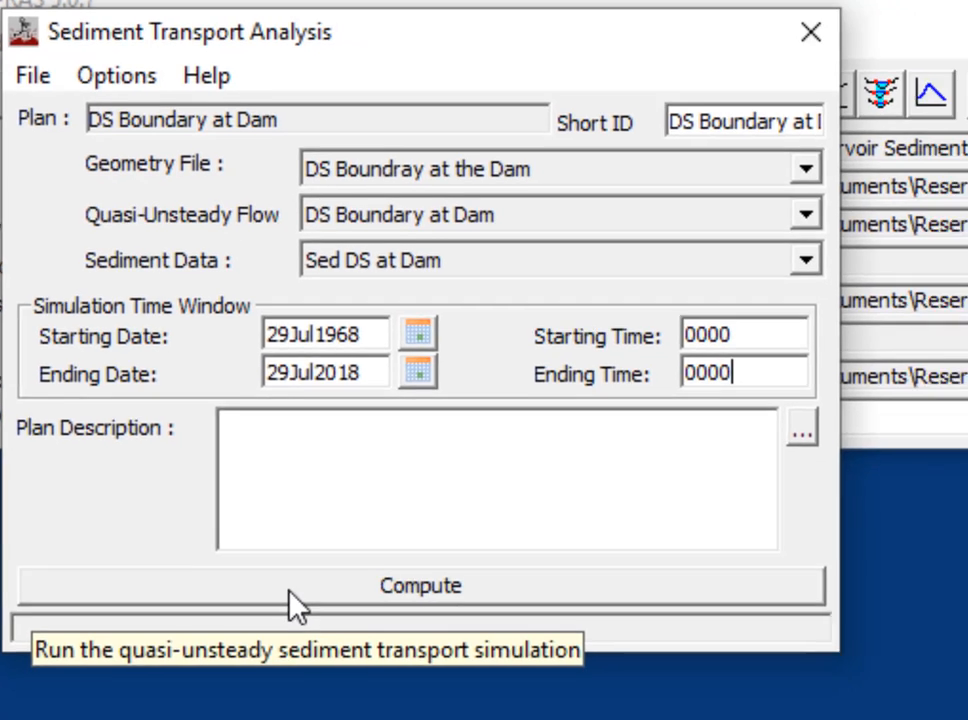
Run the quasi-unsteady sediment transport simulation, and close the computation and analysis windows once it finishes
click(332, 660)
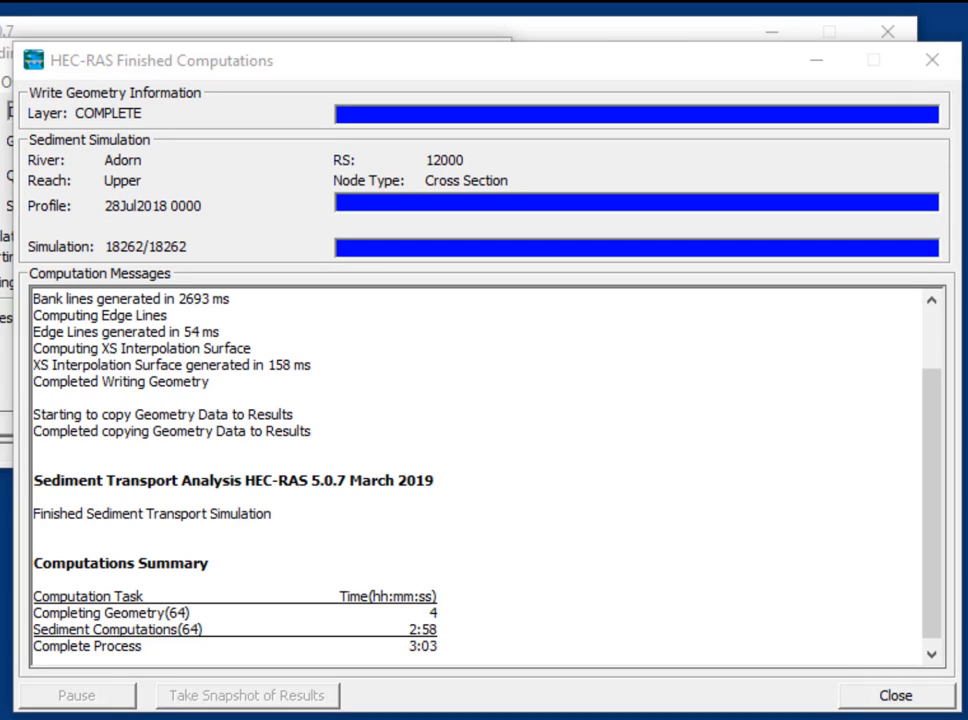
click(924, 700)
click(461, 59)
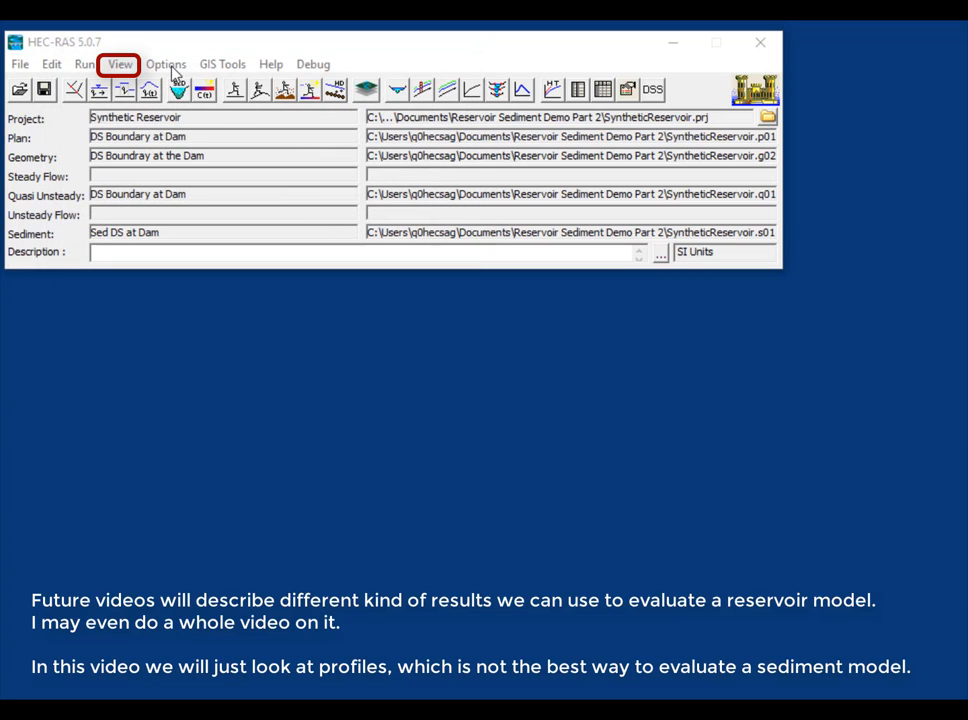
Open the old-style Sediment Spatial Plot and add the Wsel (m) variable to the channel invert profile
click(124, 66)
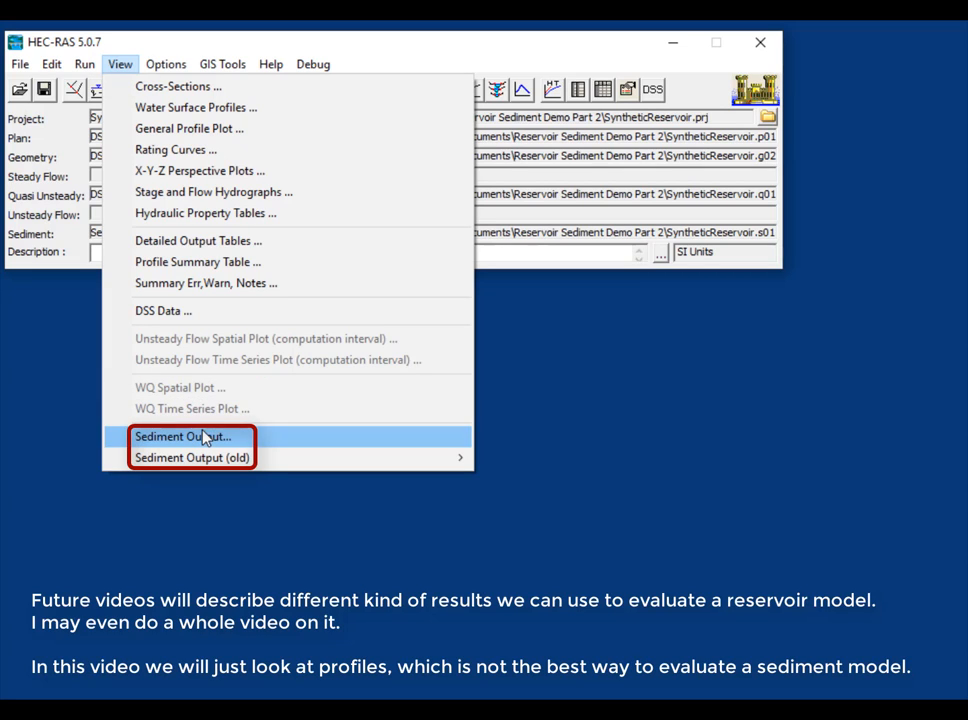
mouse_move(226, 470)
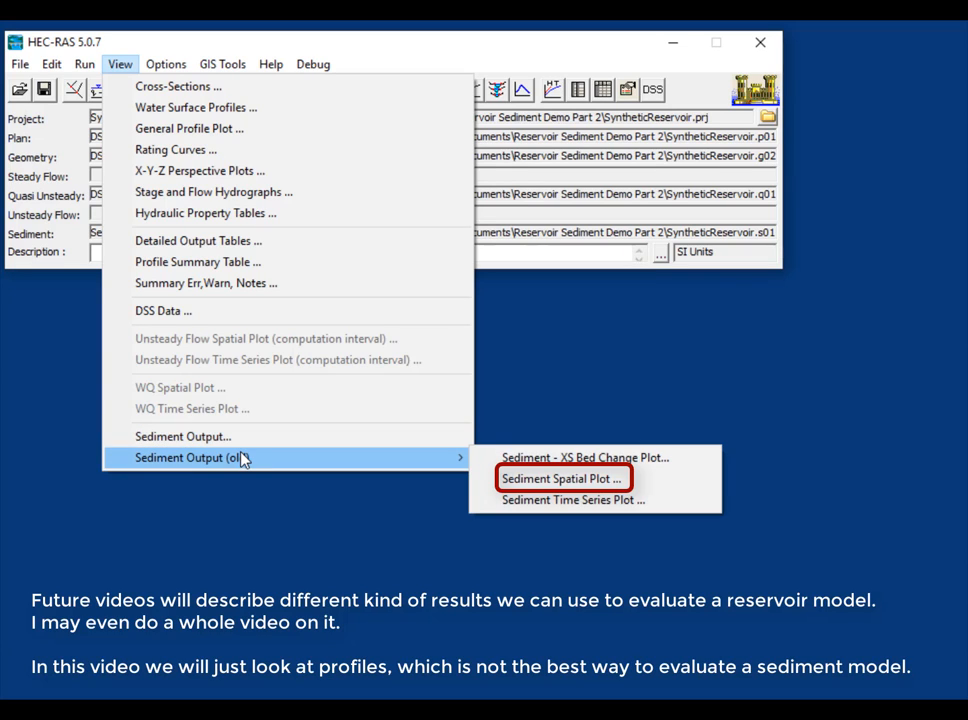
click(537, 482)
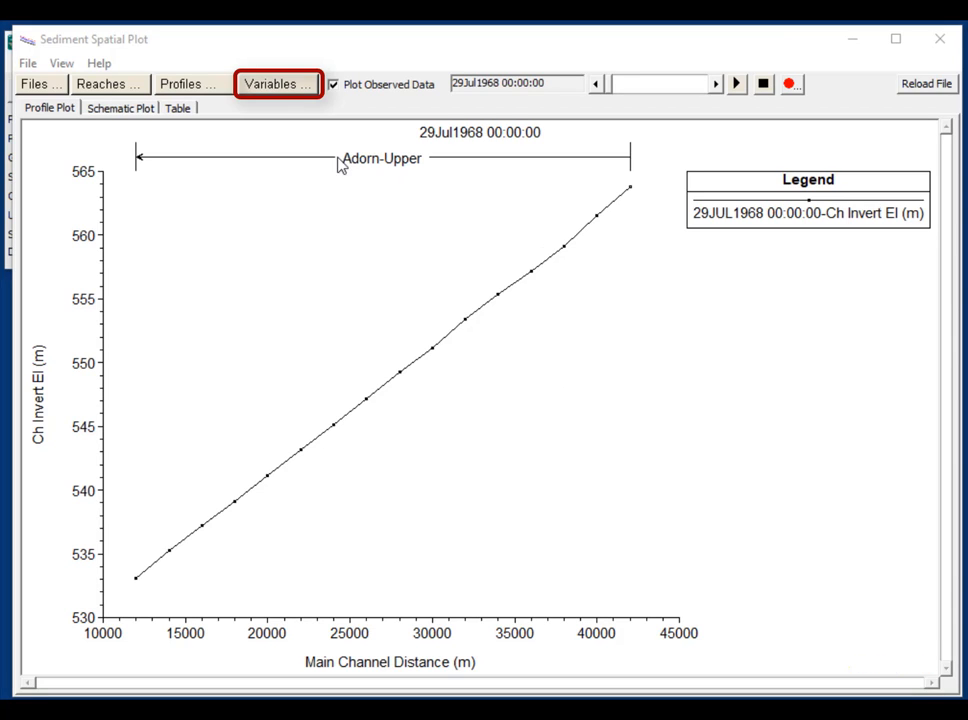
click(287, 88)
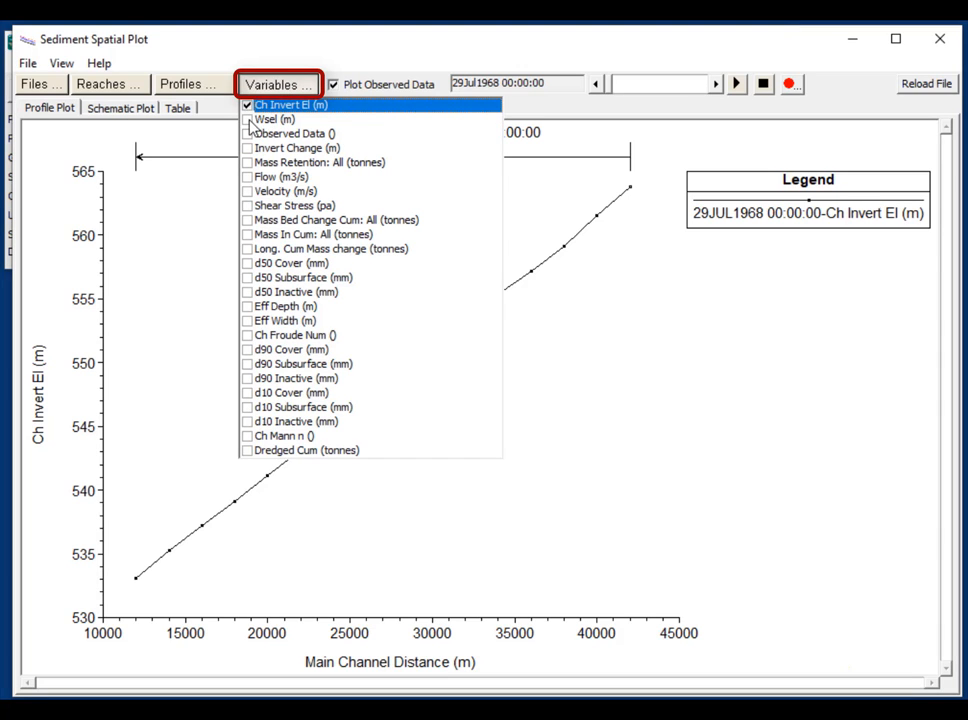
click(249, 121)
click(263, 86)
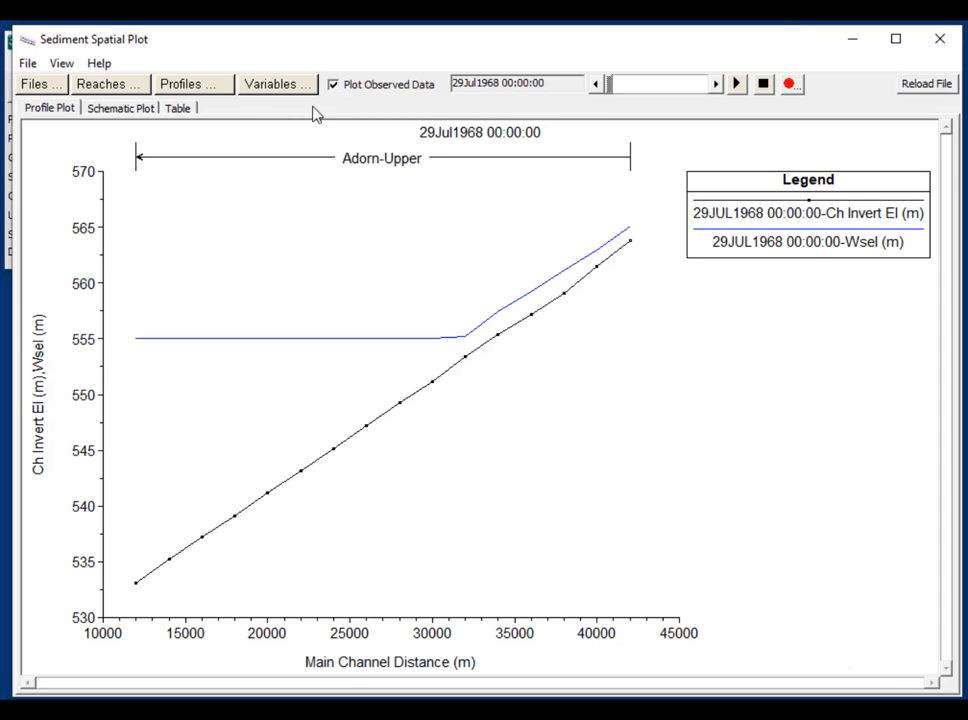
Add the final profile, 18263 (29JUL2018 00:00:00), to the spatial plot alongside the initial one
click(212, 91)
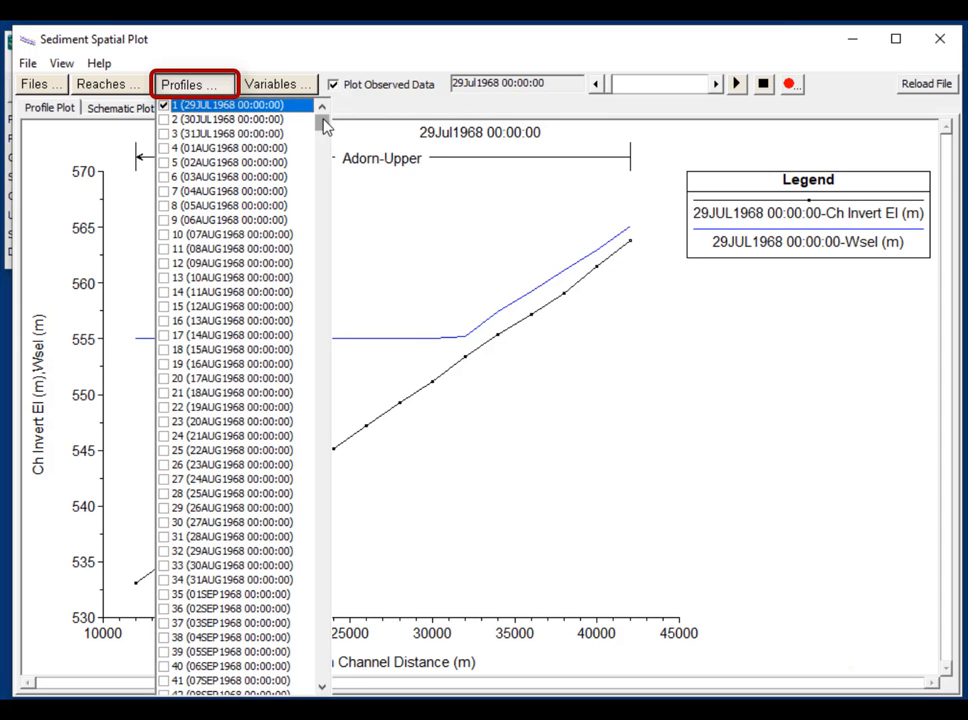
drag(320, 125, 328, 687)
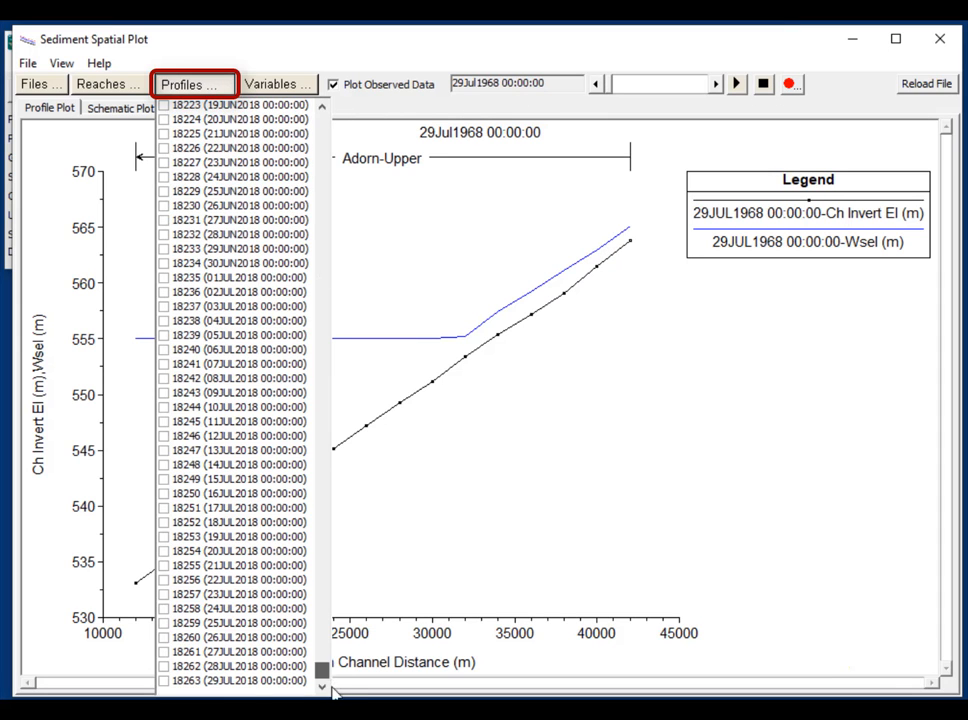
click(166, 682)
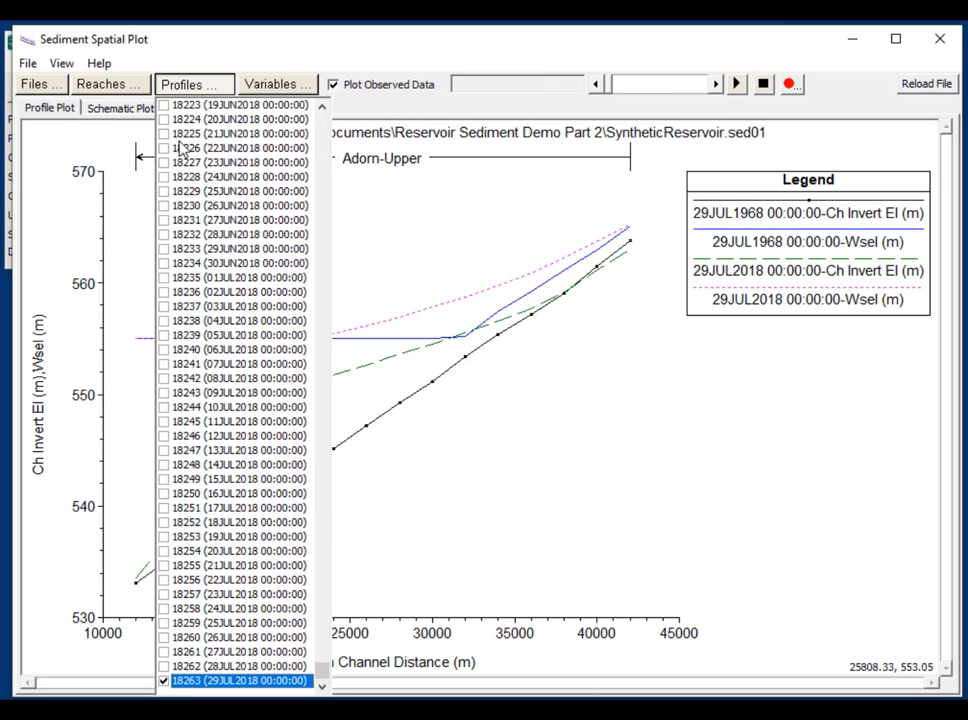
Format the 29JUL2018 channel invert line (General3) as a solid brown line with a width of 1.5
click(197, 87)
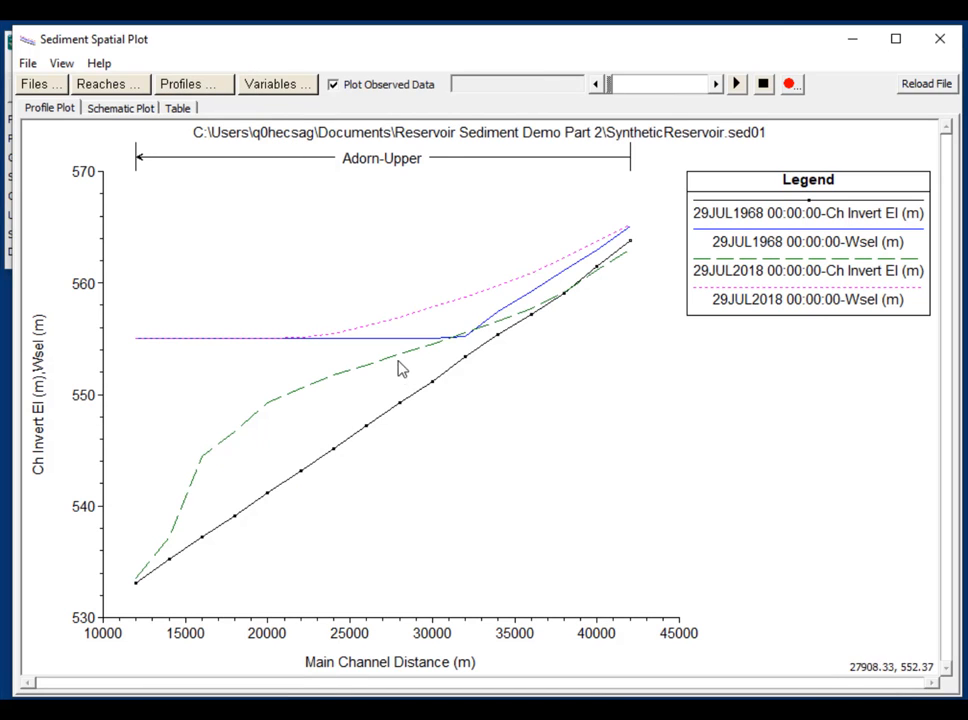
click(61, 63)
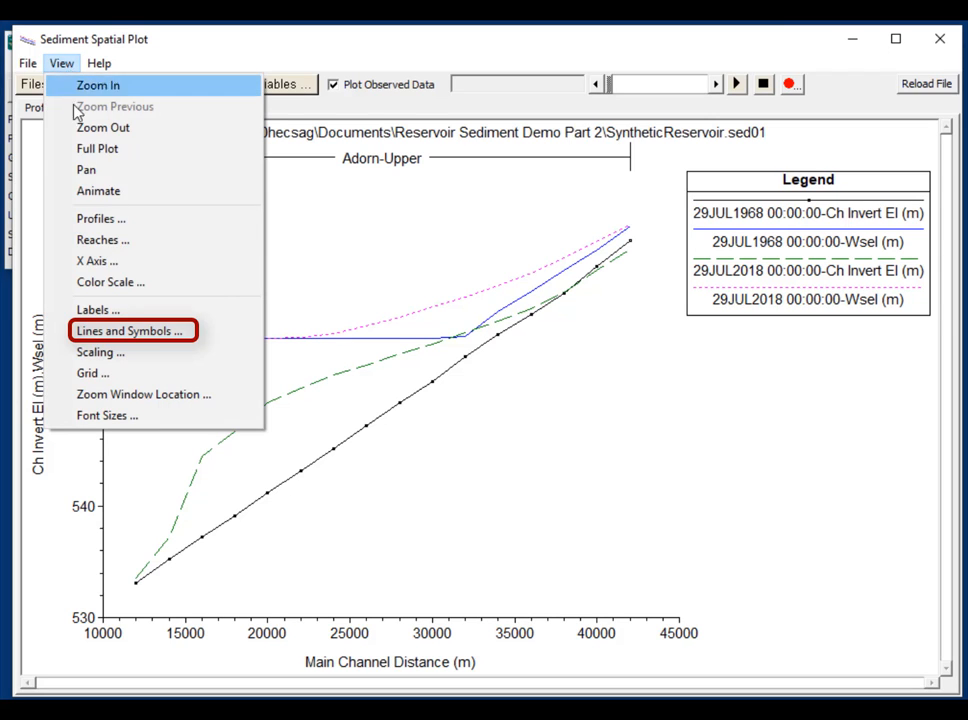
click(134, 334)
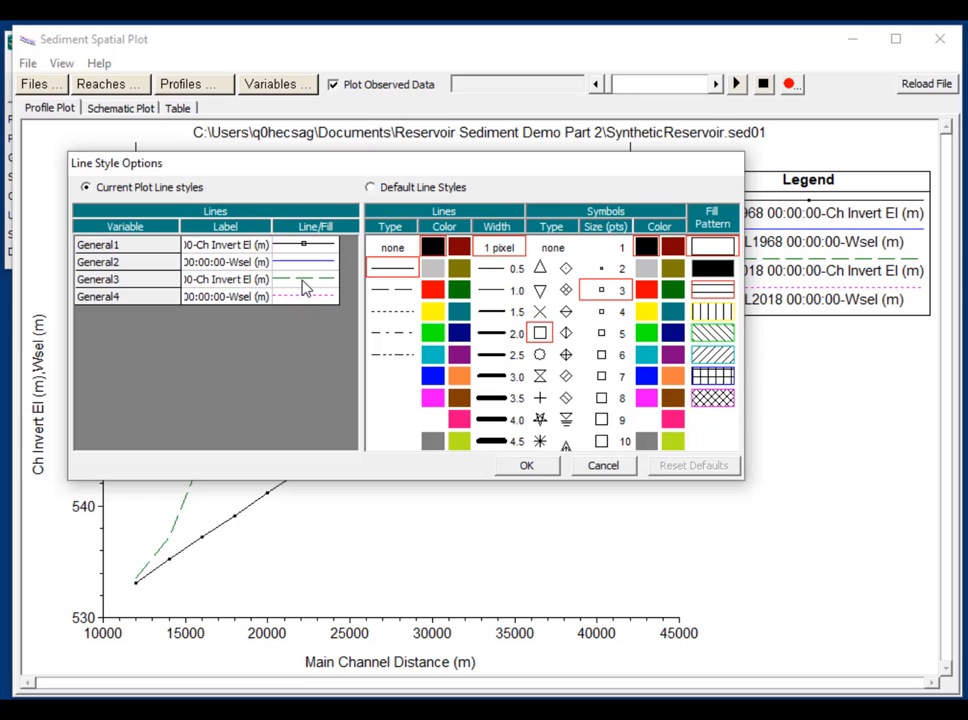
click(305, 287)
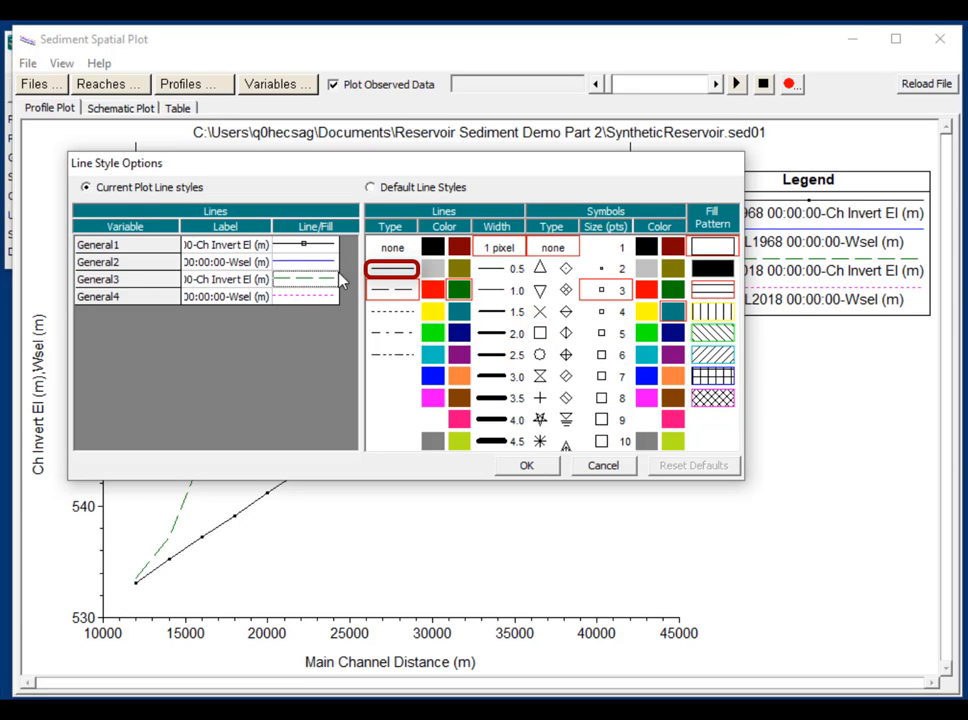
click(396, 270)
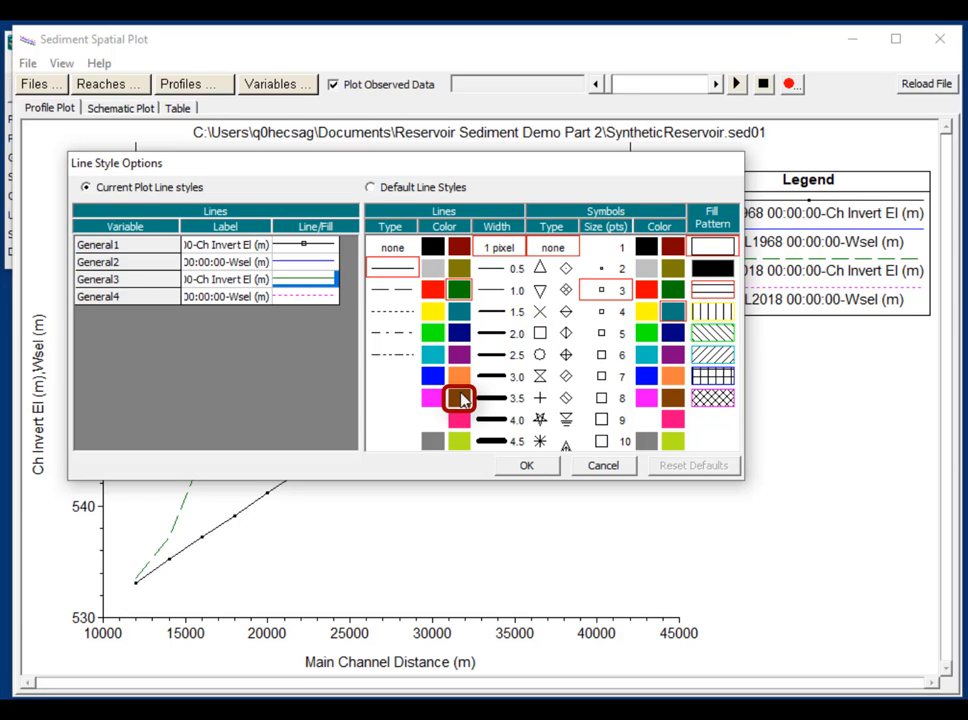
click(459, 398)
click(503, 311)
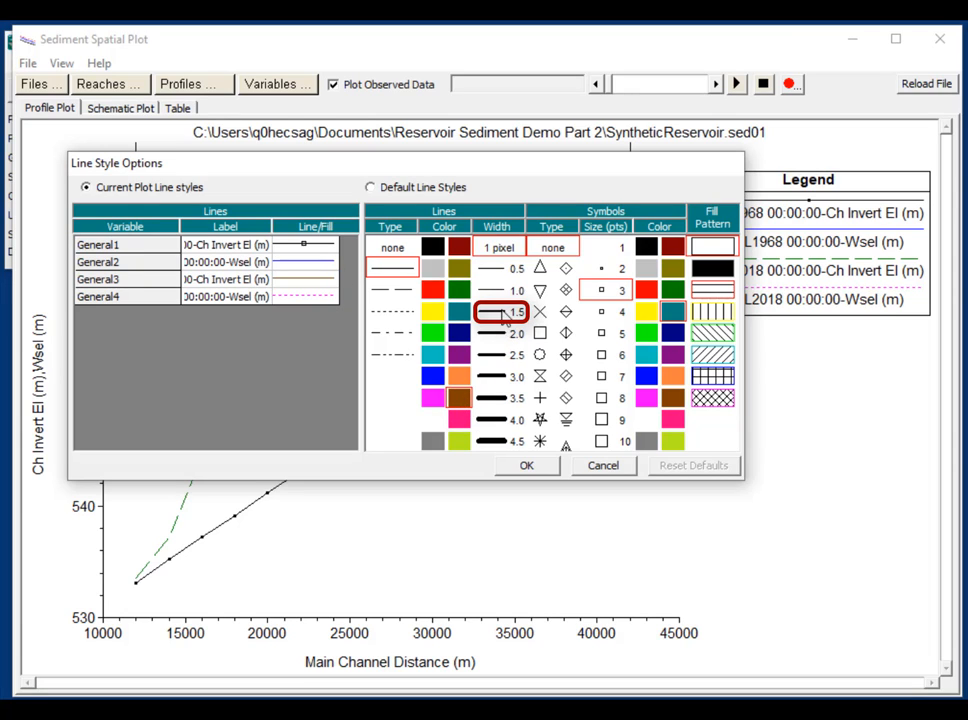
click(505, 313)
Format the 29JUL2018 Wsel line (General4) as a solid cyan line and apply the line styles to the plot
click(298, 303)
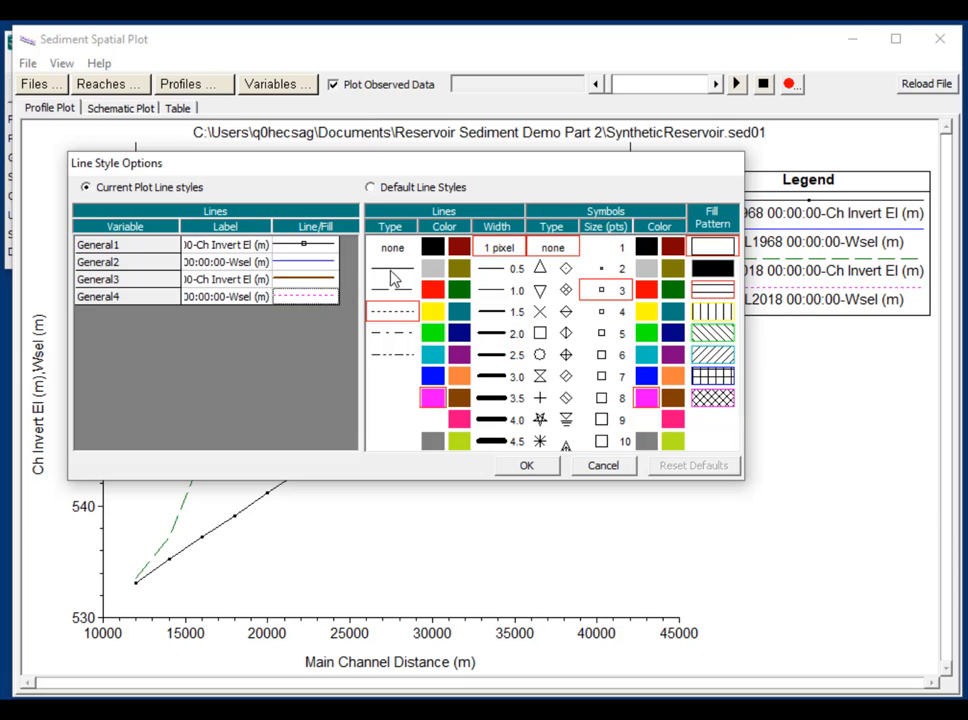
click(434, 356)
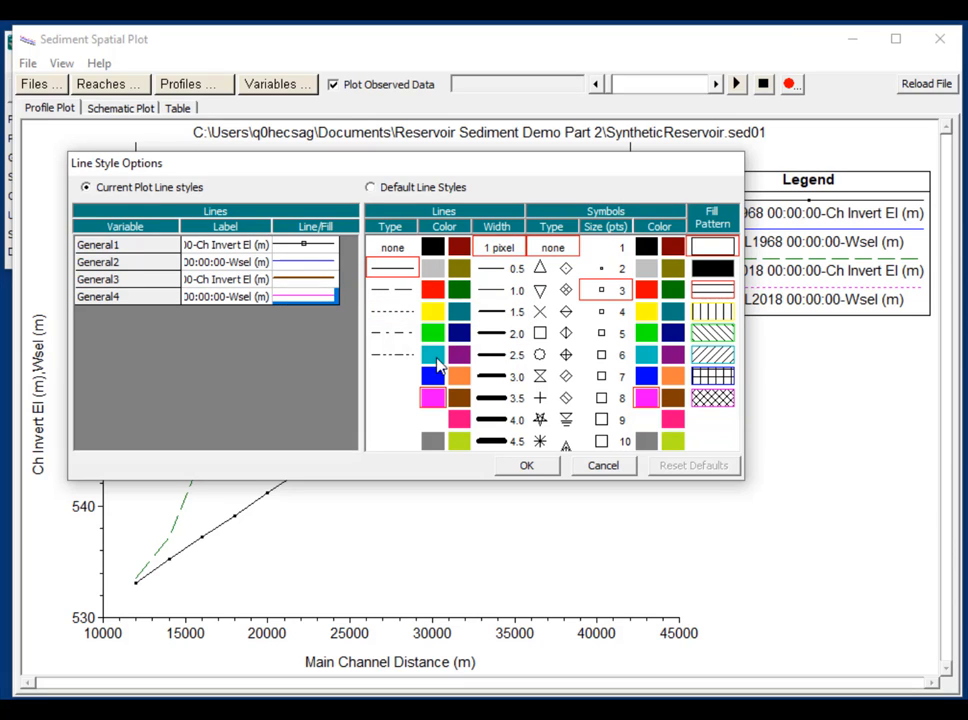
click(436, 361)
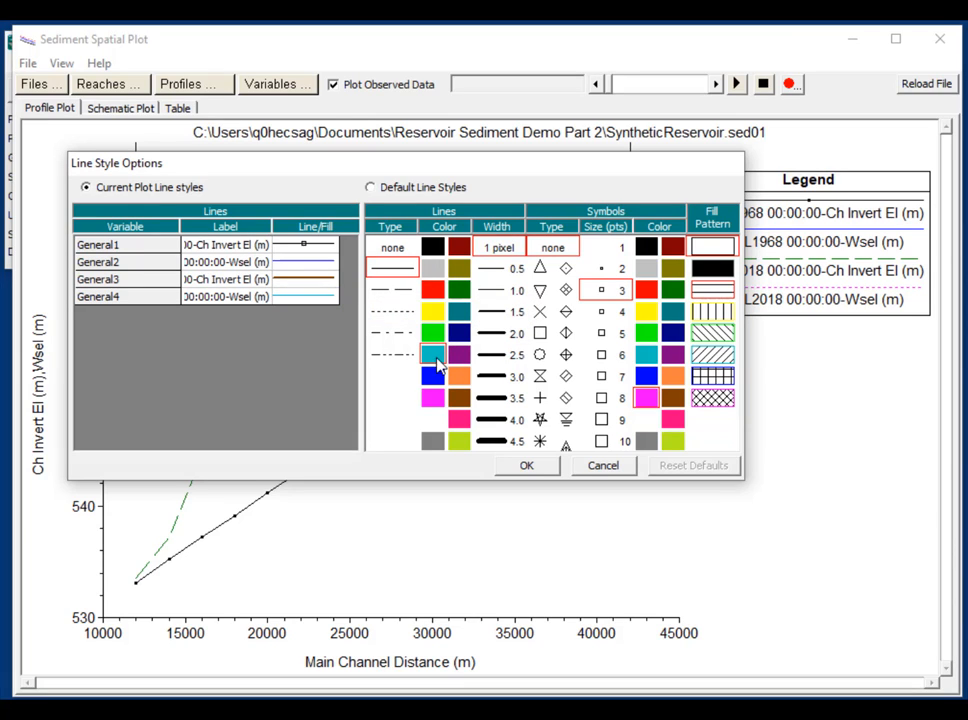
click(550, 468)
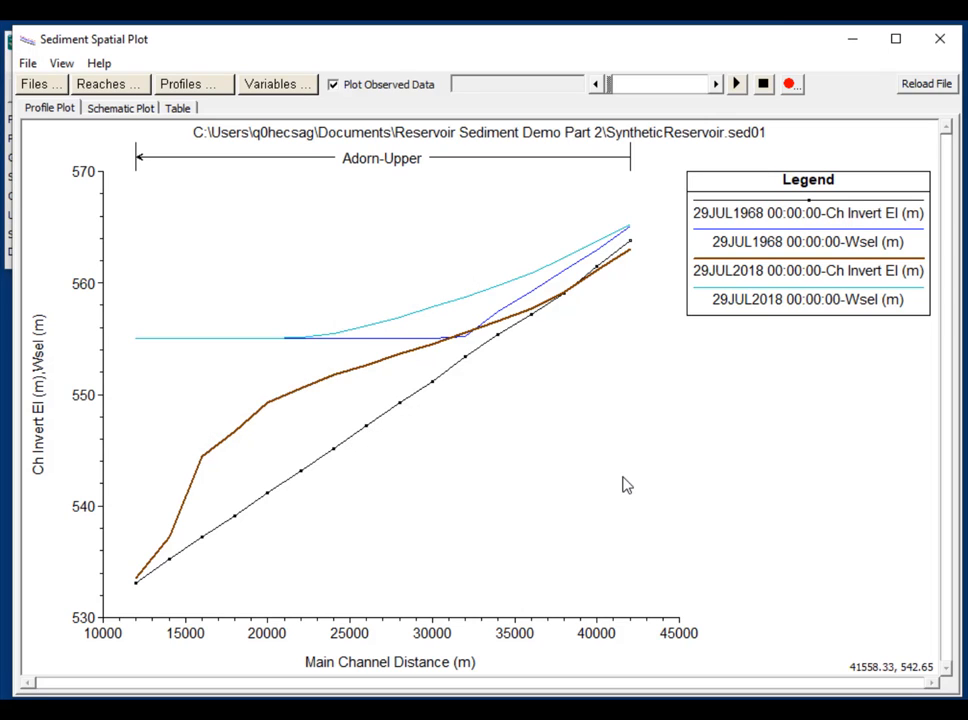
Add the intermediate profile 6593 (16AUG1986 00:00:00) to the spatial plot
click(200, 88)
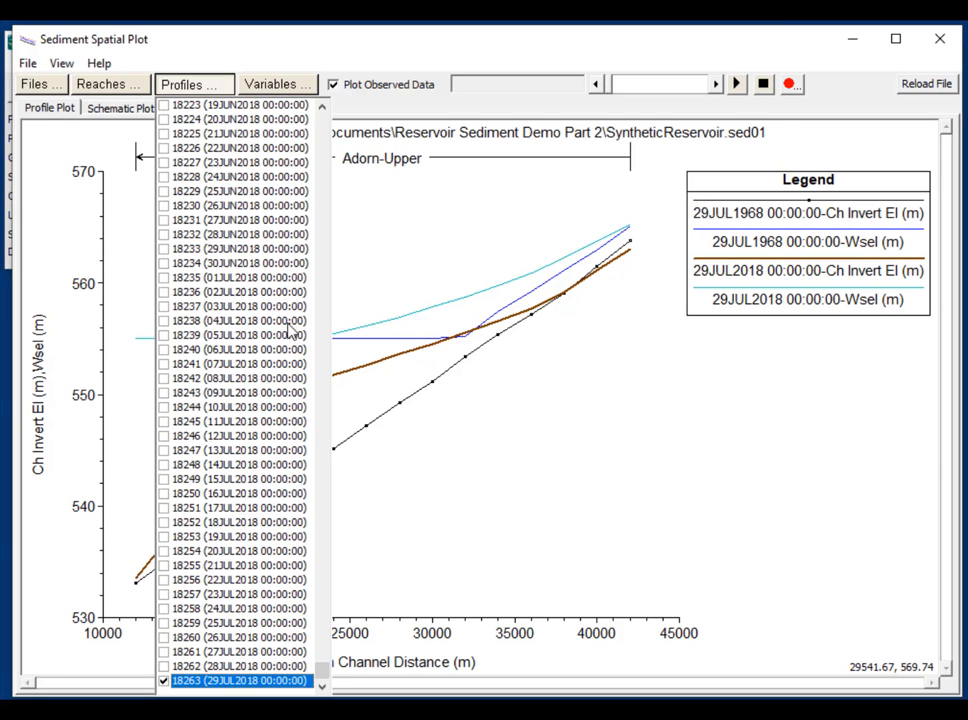
drag(321, 669, 352, 327)
click(166, 365)
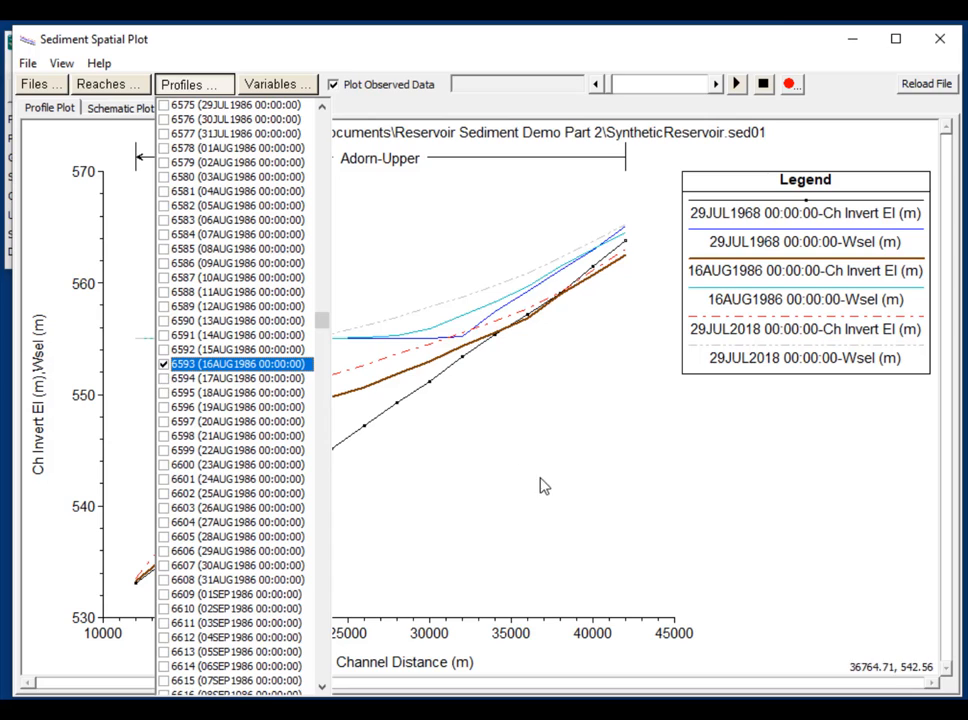
click(218, 88)
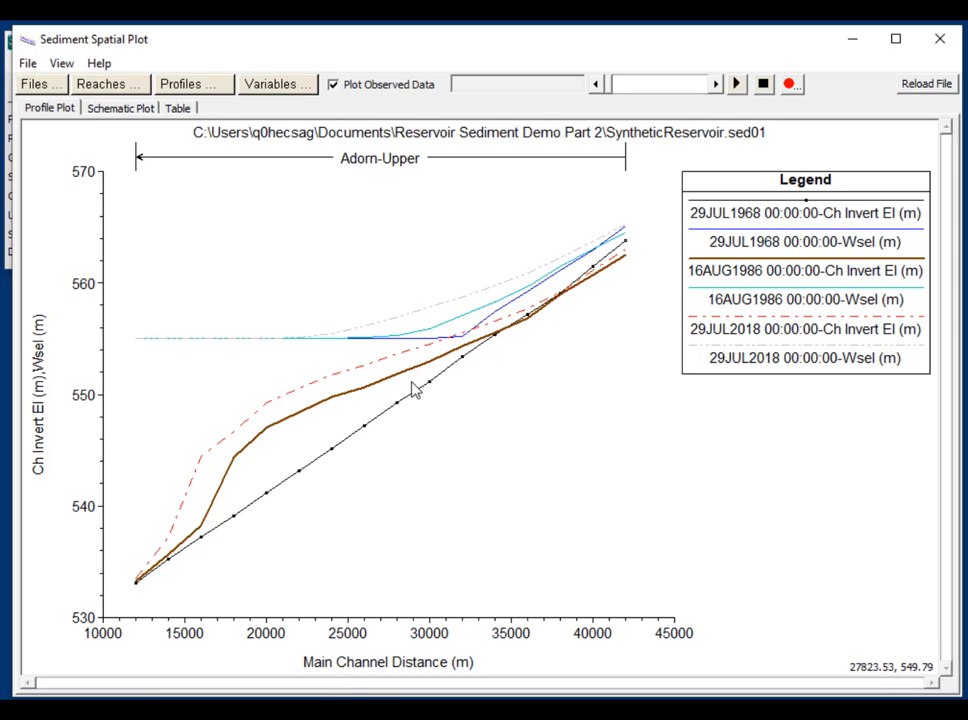
Add the earlier profile 2470 (03MAY1975 00:00:00) to the spatial plot
click(274, 84)
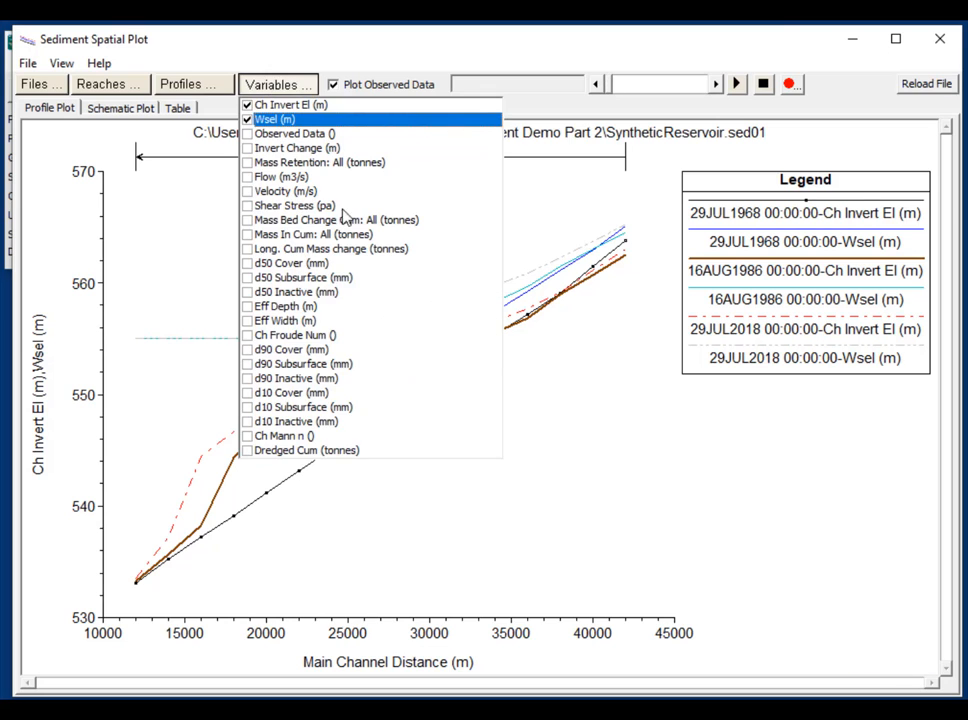
click(200, 85)
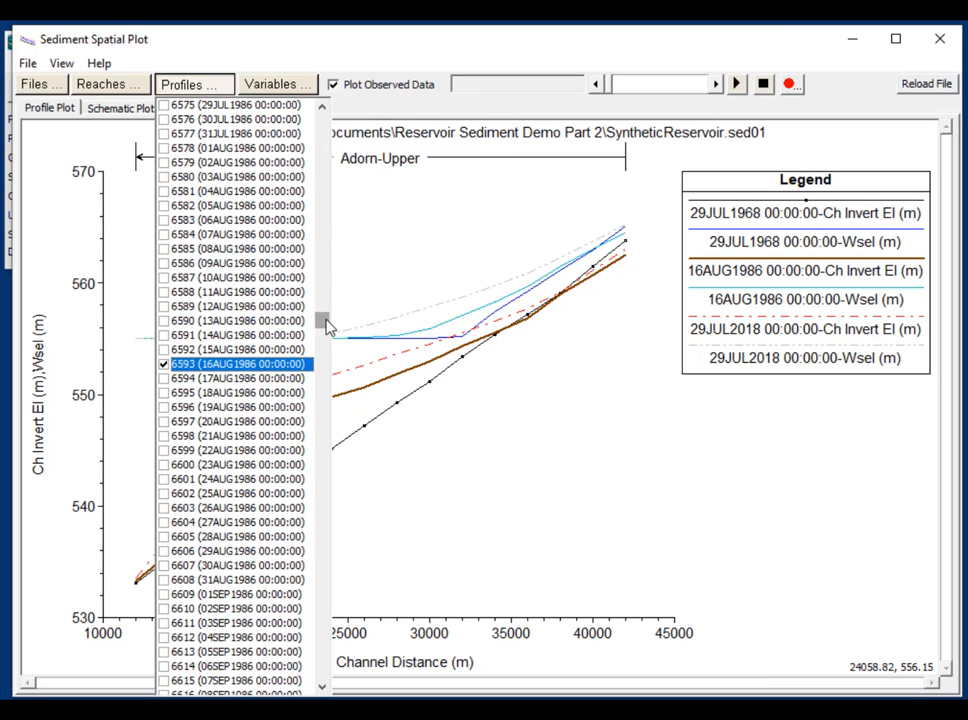
drag(324, 320, 323, 198)
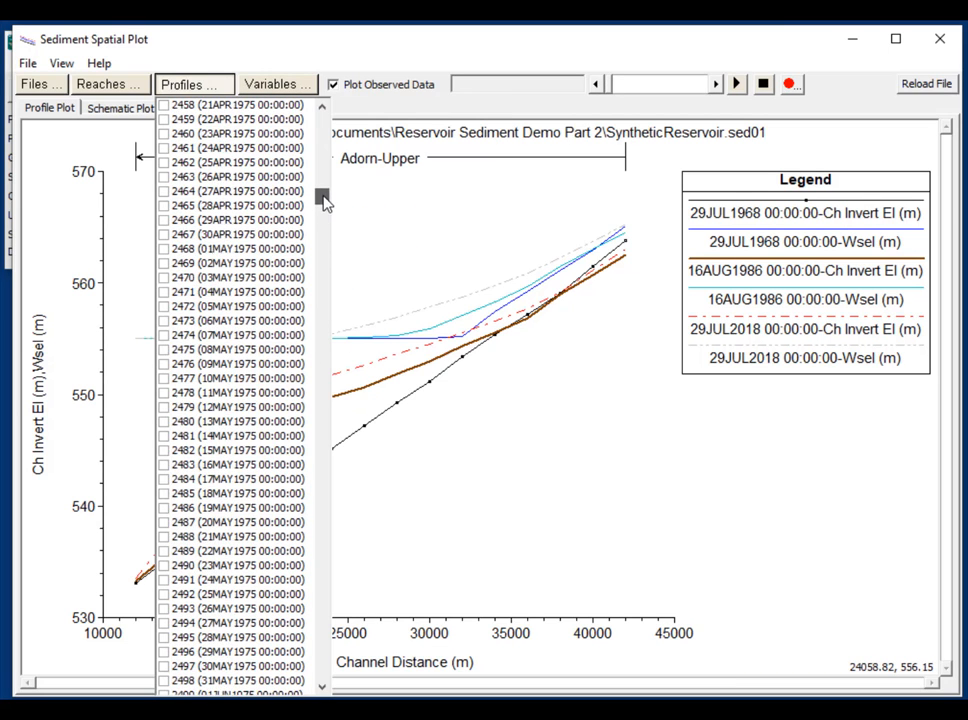
click(175, 277)
click(170, 86)
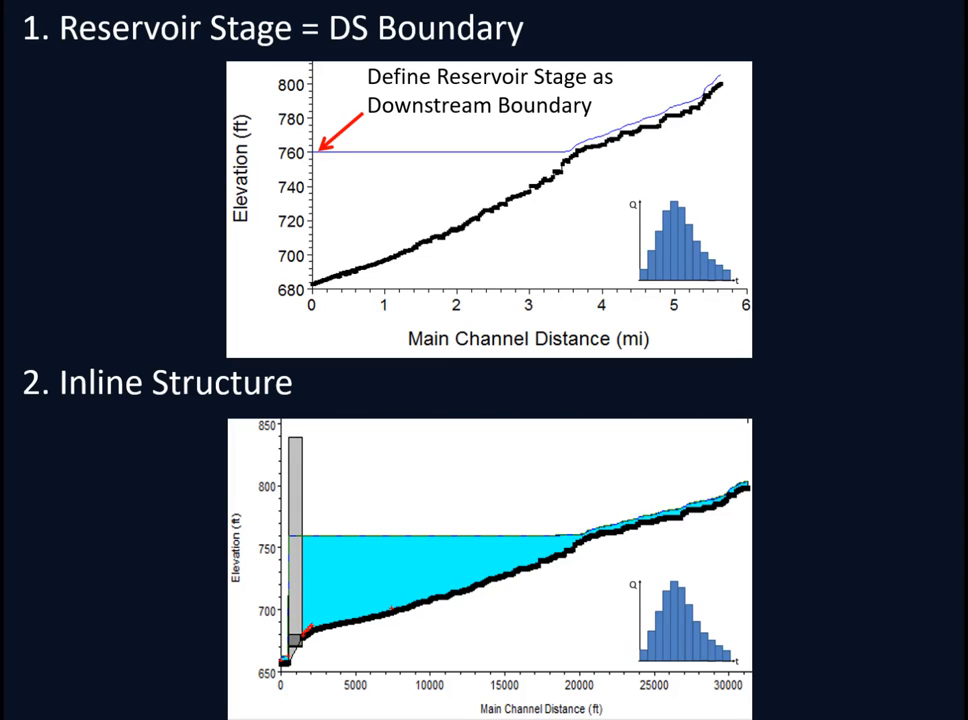
key(Right)
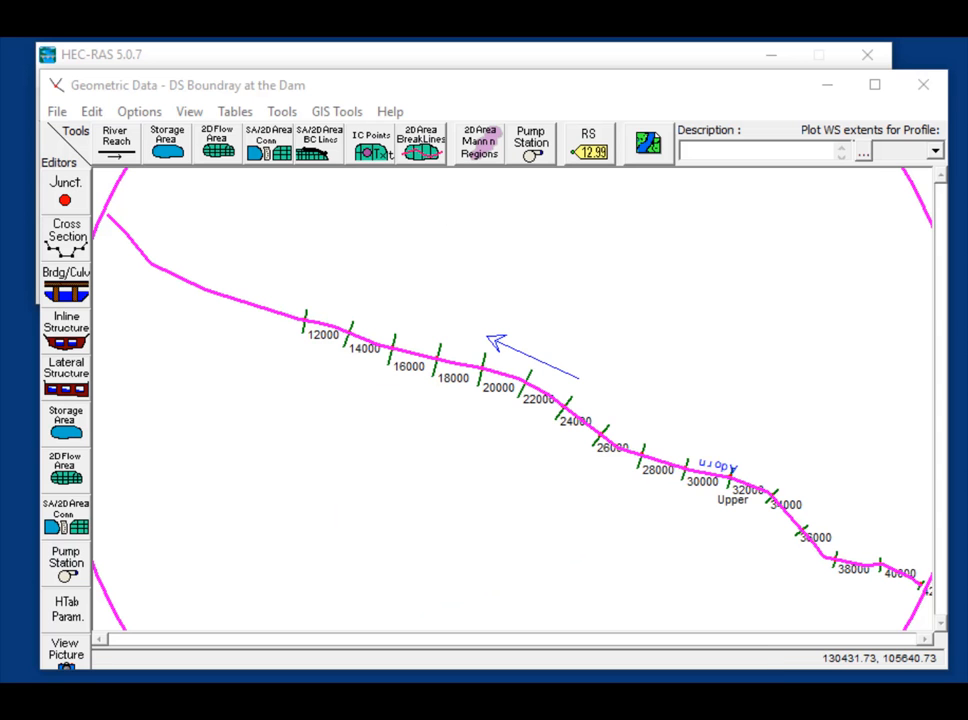
Open the Geometry Without Dam geometry file in the geometric data editor
click(59, 113)
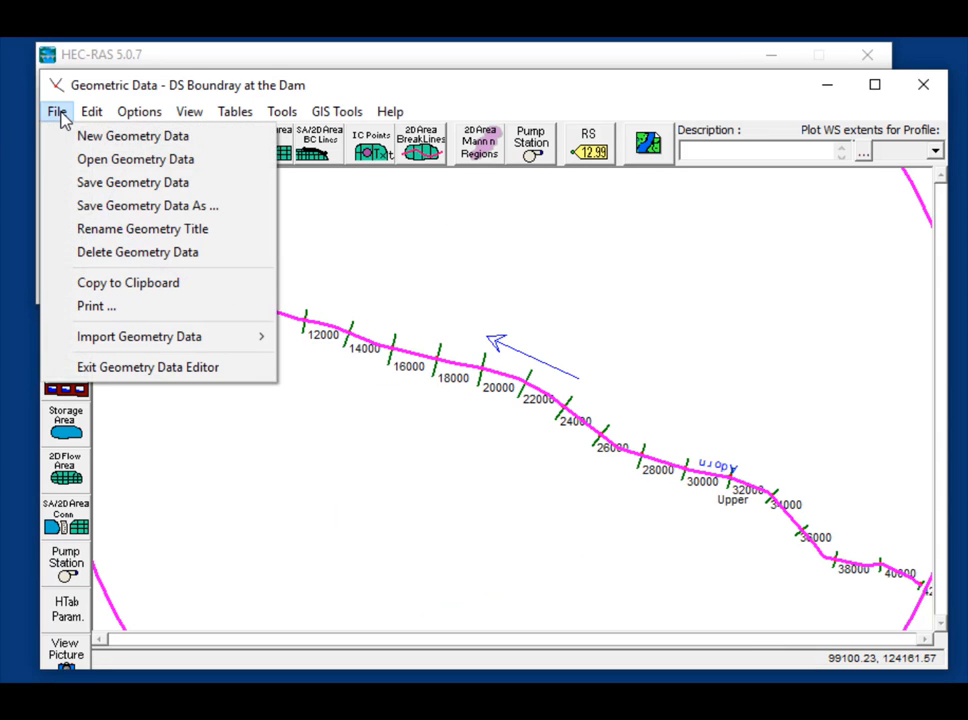
click(72, 165)
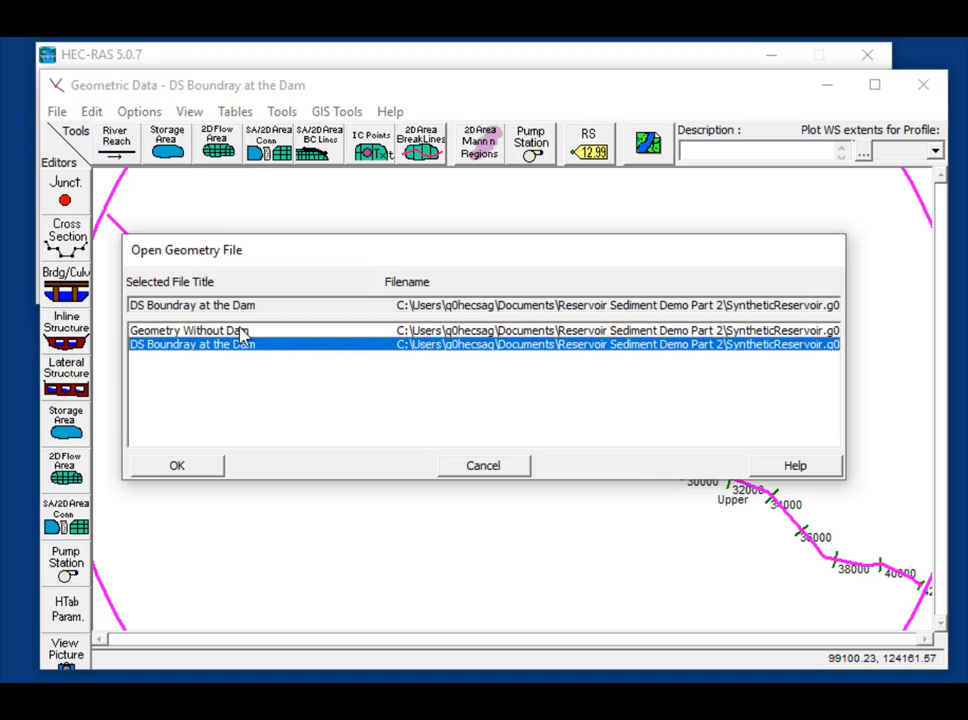
double_click(238, 326)
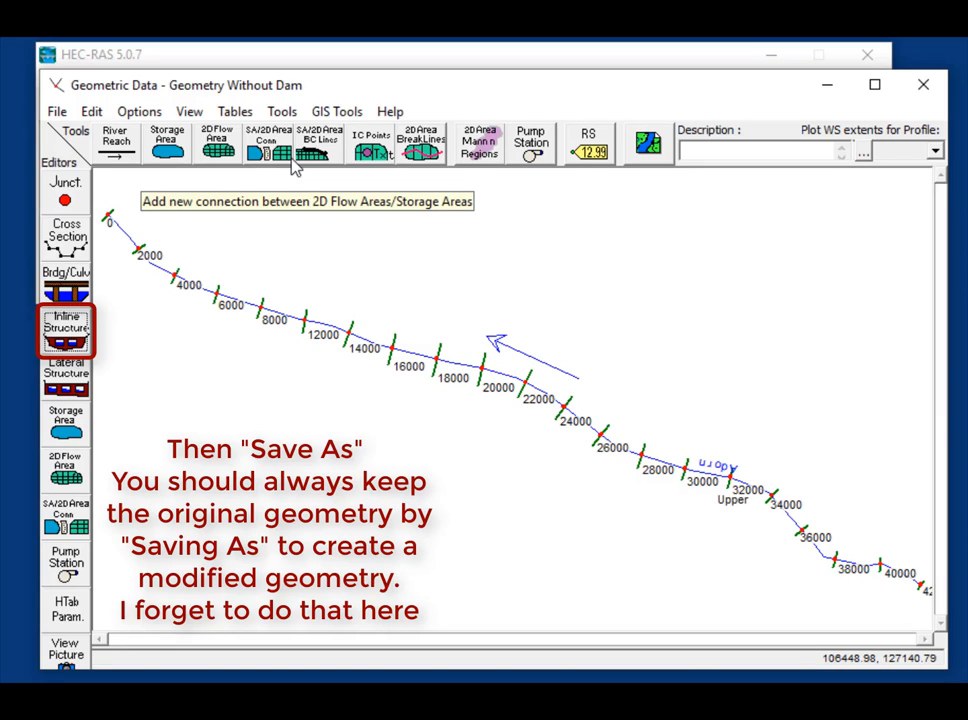
Add an inline structure at river station 10000 in the Upper reach of the Adorn river
click(79, 338)
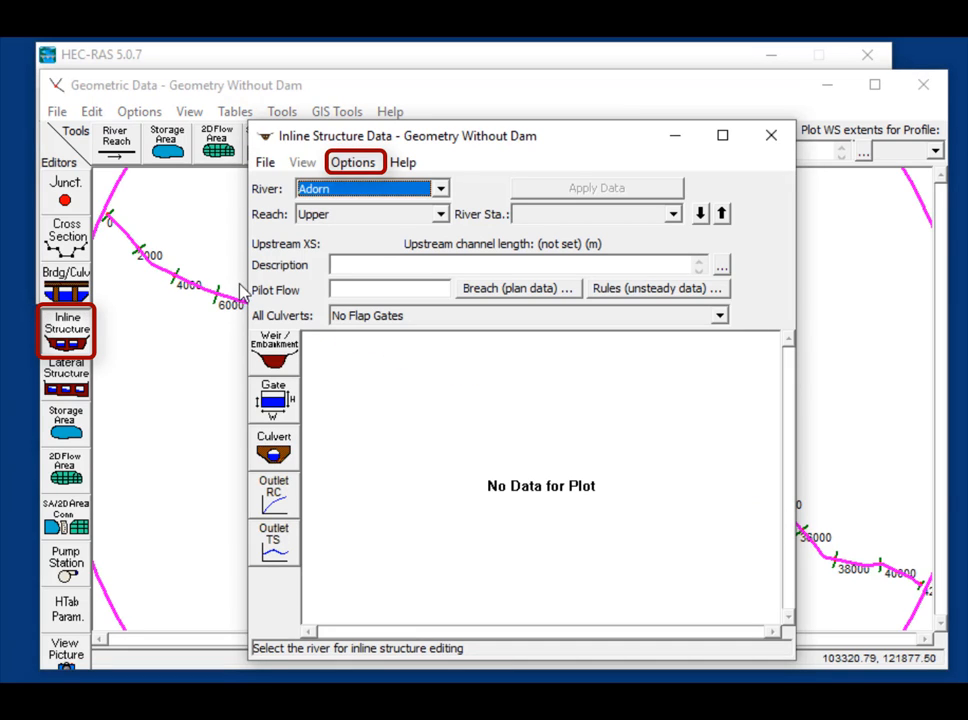
click(352, 162)
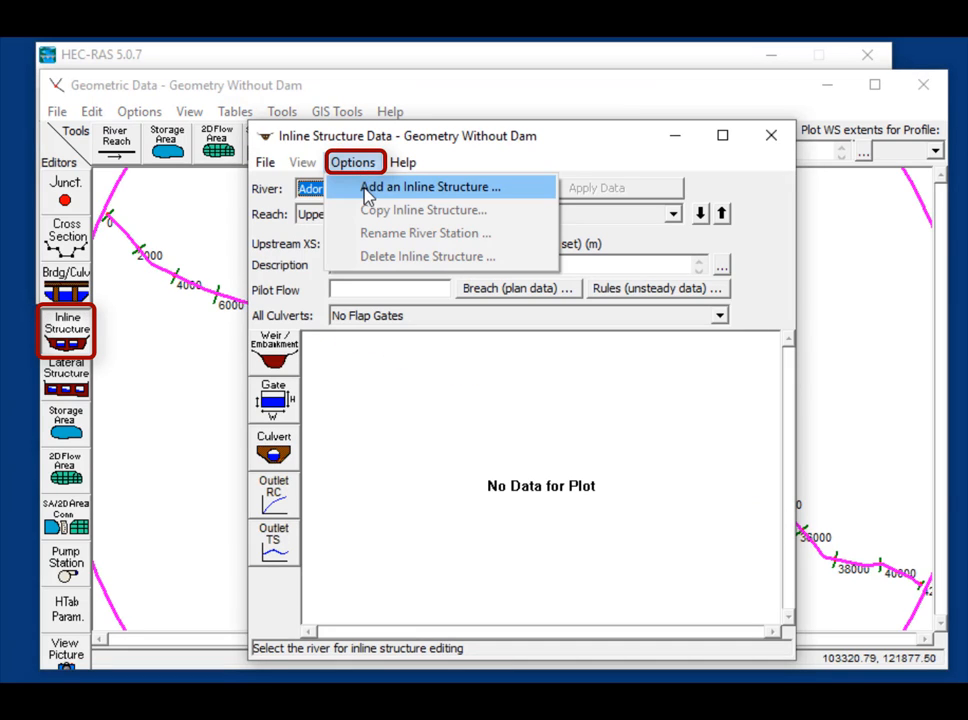
click(367, 190)
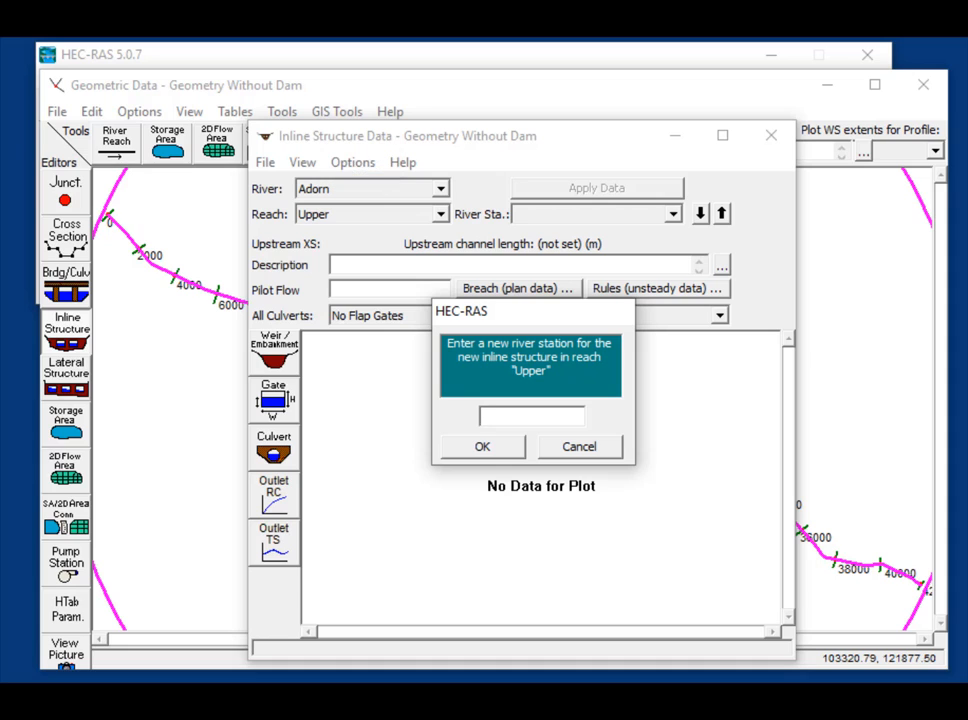
text(10000)
key(Return)
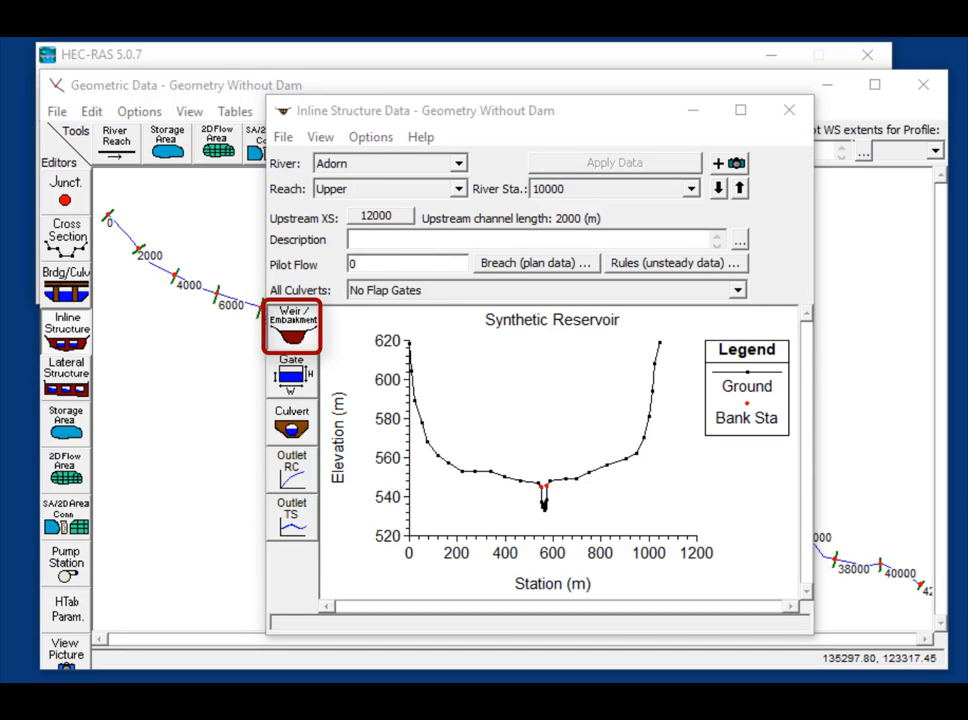
Define the inline structure's weir embankment from station 0 to 1000 at elevation 560
click(300, 335)
click(267, 274)
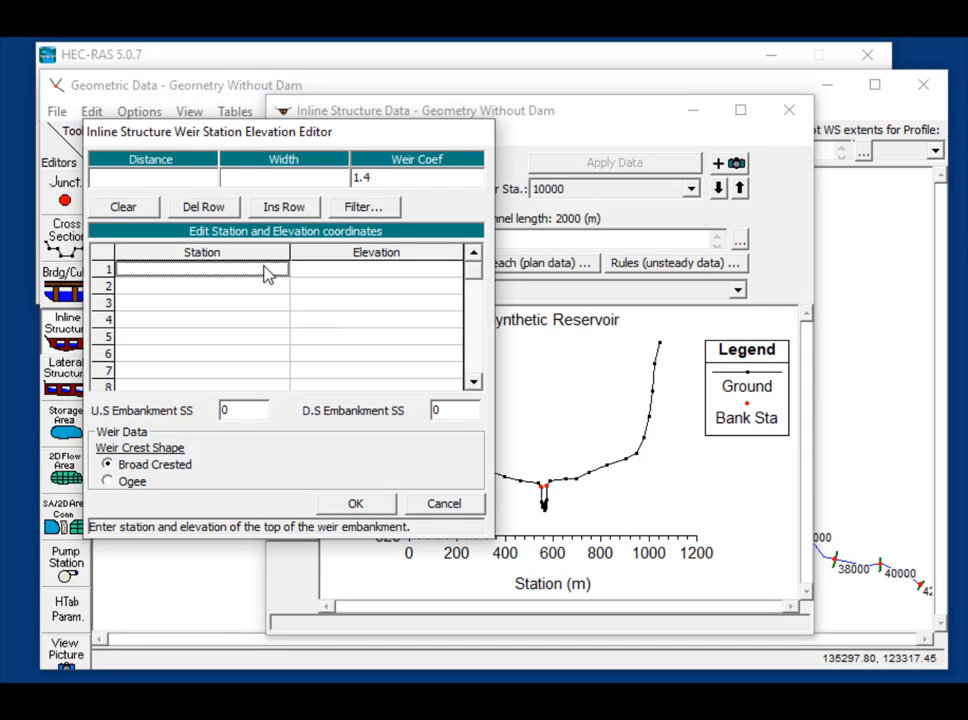
text(0)
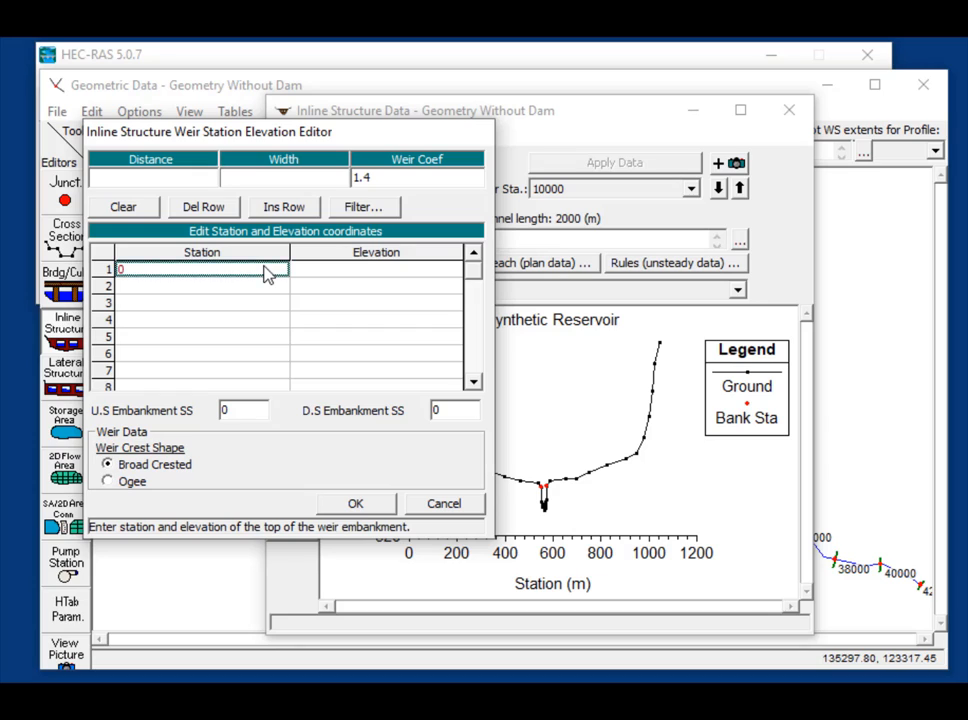
click(267, 288)
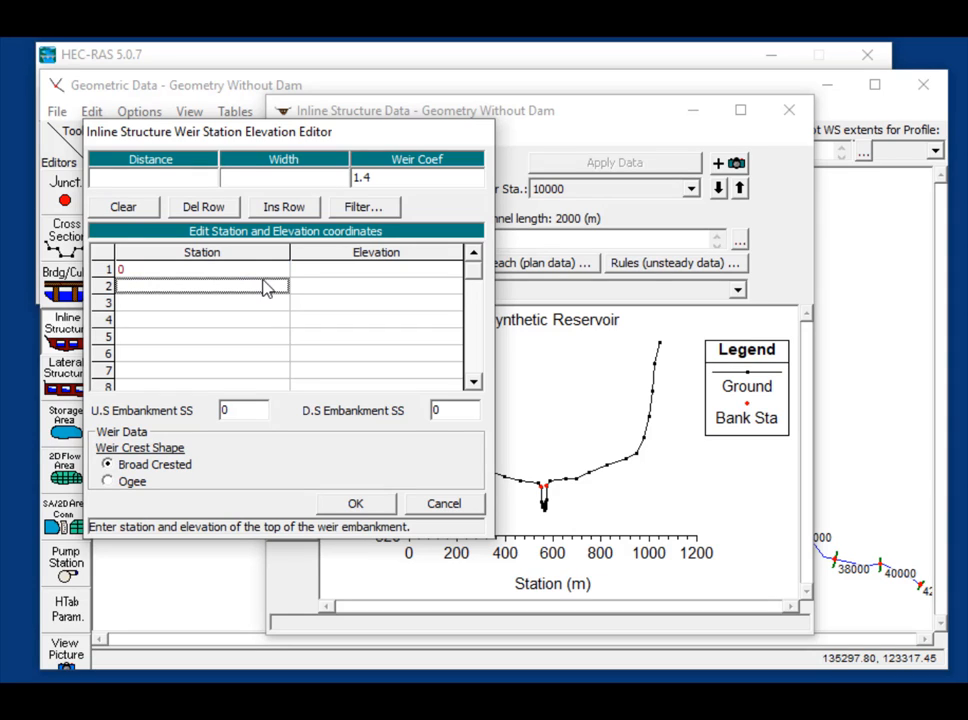
text(1000)
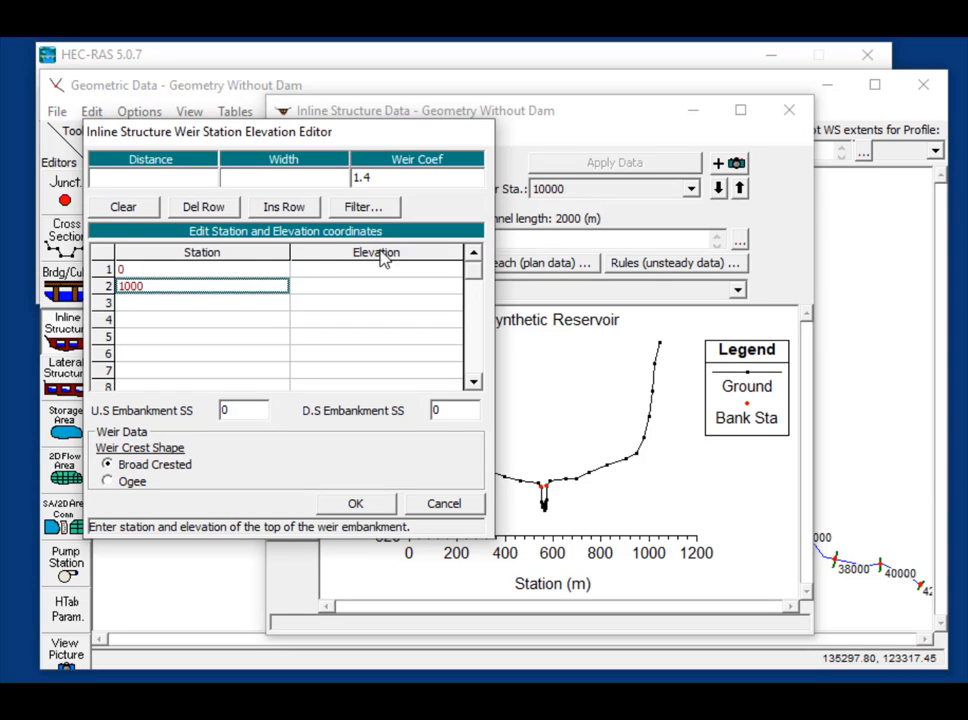
click(381, 271)
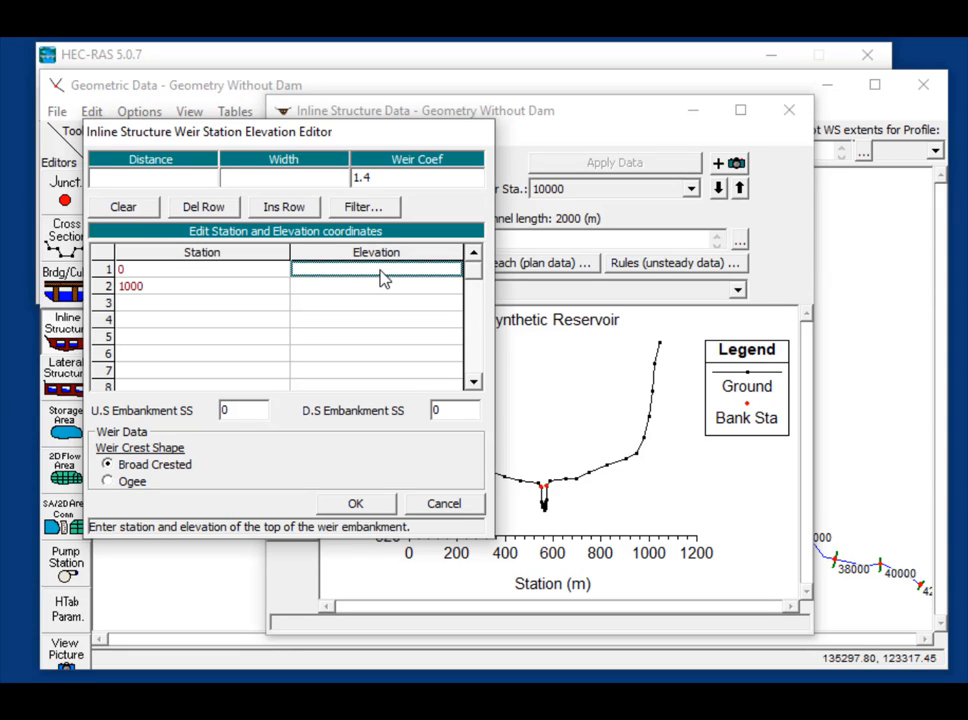
text(560)
key(Return)
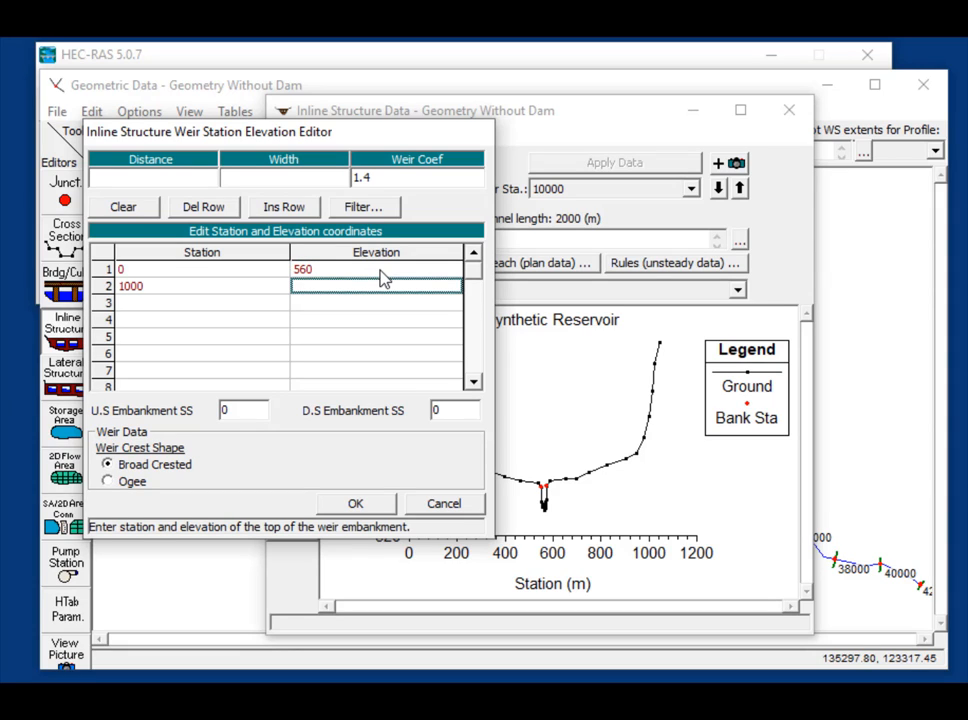
text(560)
Set the weir's distance to 2000 and width to 20, then close the inline structure editors
click(188, 176)
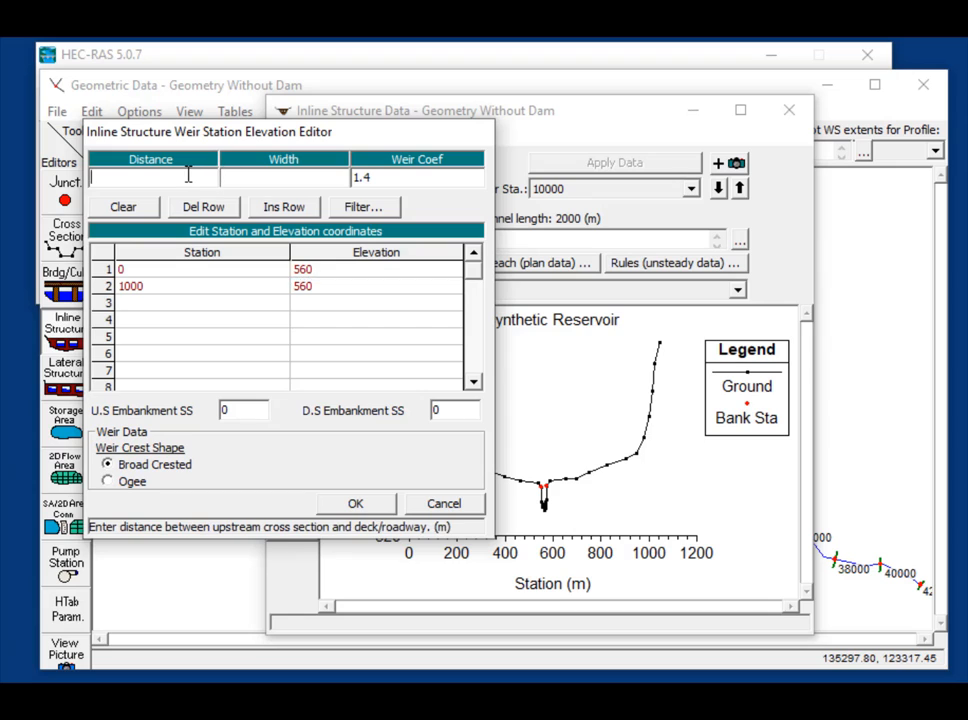
text(2000)
key(Tab)
text(20)
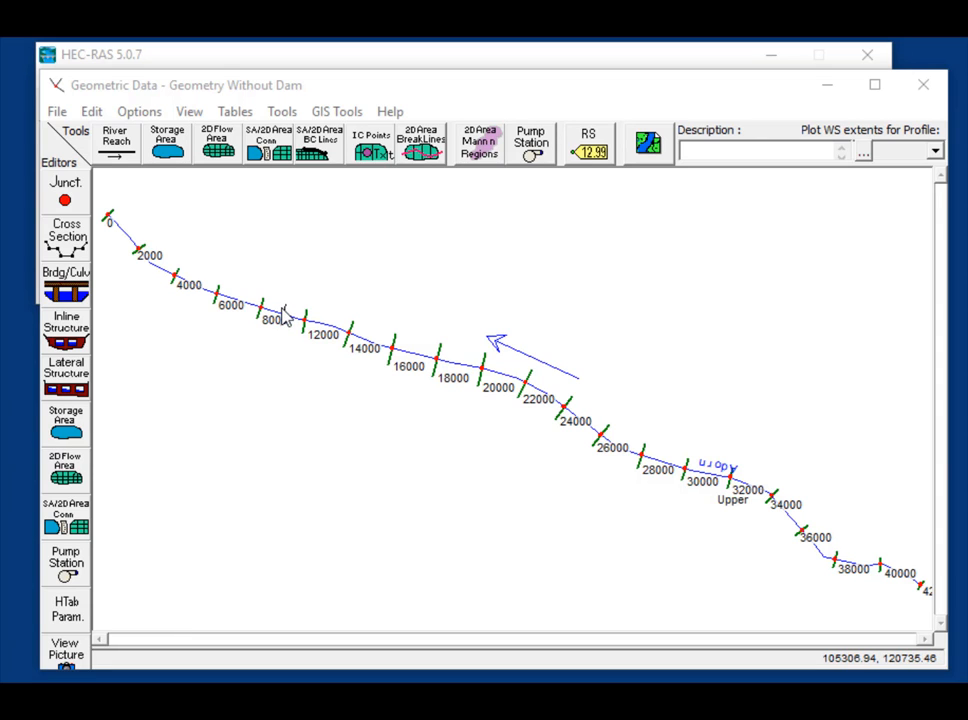
Examine the inline structure on the river schematic between cross sections 8000 and 12000
right_click(335, 266)
click(346, 277)
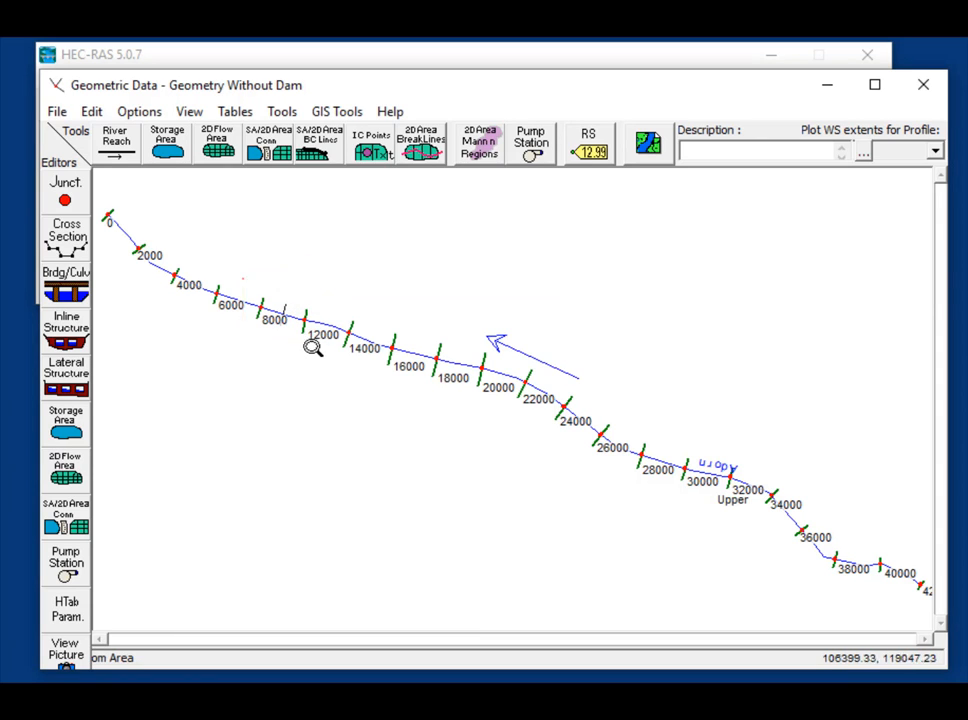
drag(313, 346, 318, 348)
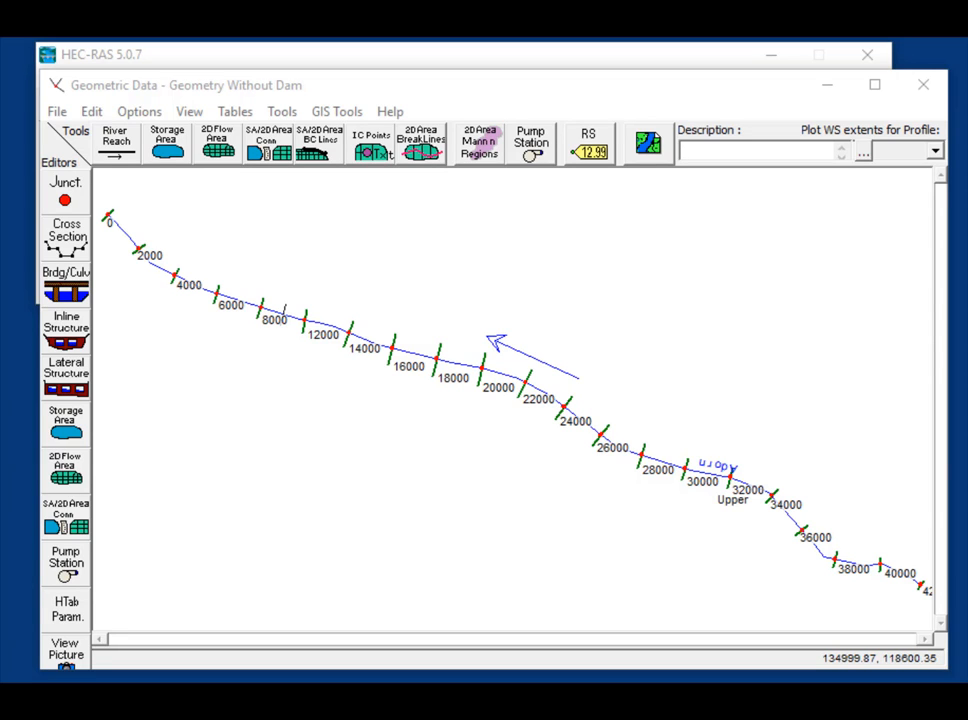
Create a new quasi-unsteady flow file titled Internal Dam, saving the existing flow data first
click(432, 58)
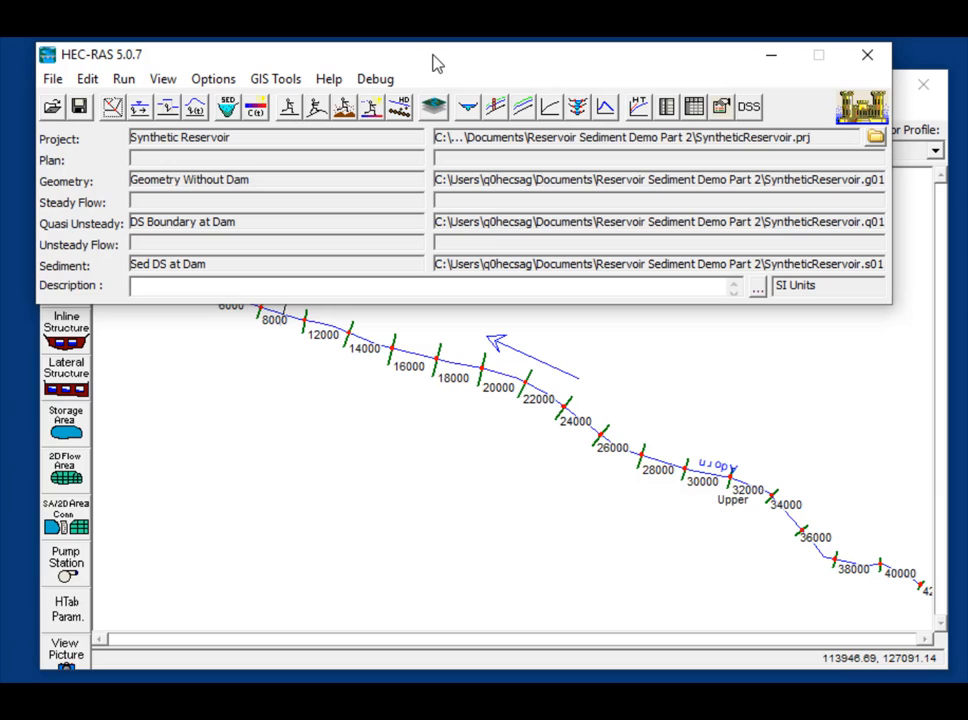
click(167, 106)
click(199, 134)
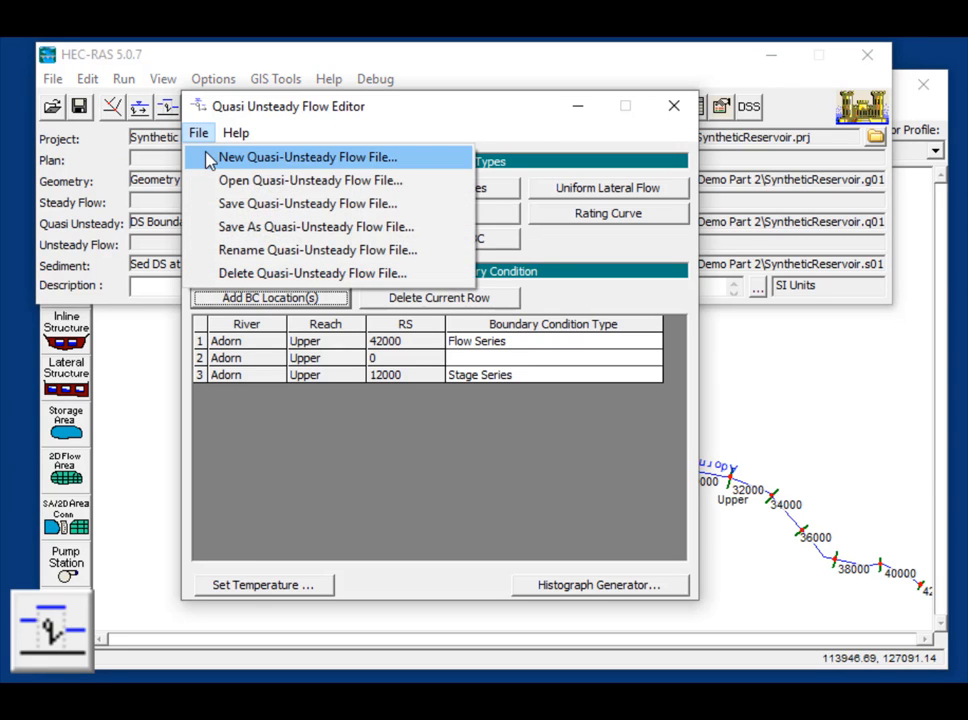
click(209, 156)
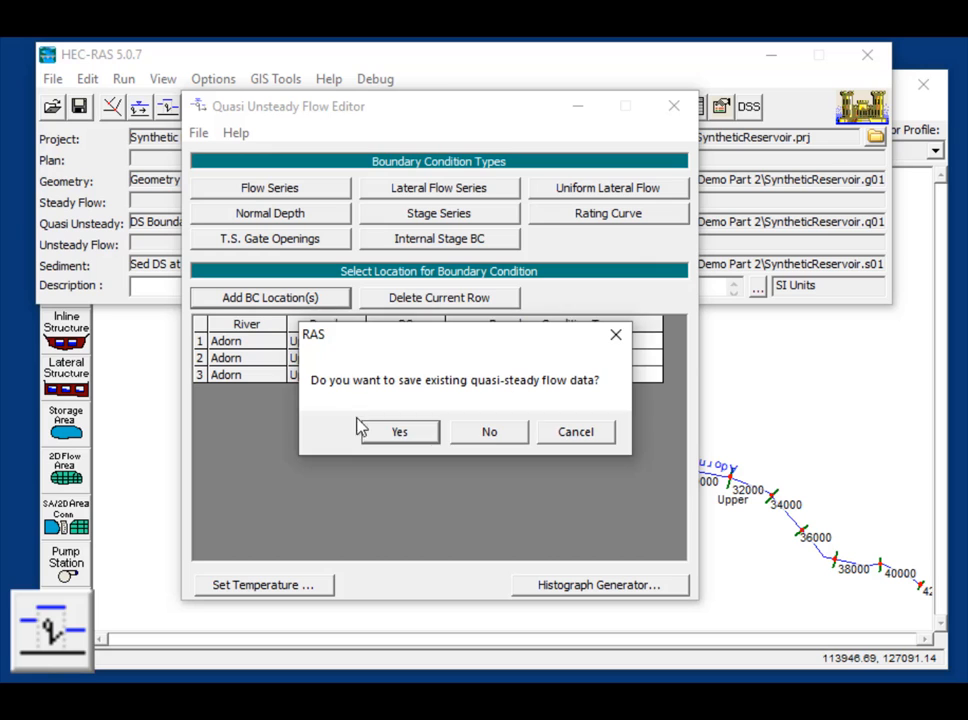
click(388, 432)
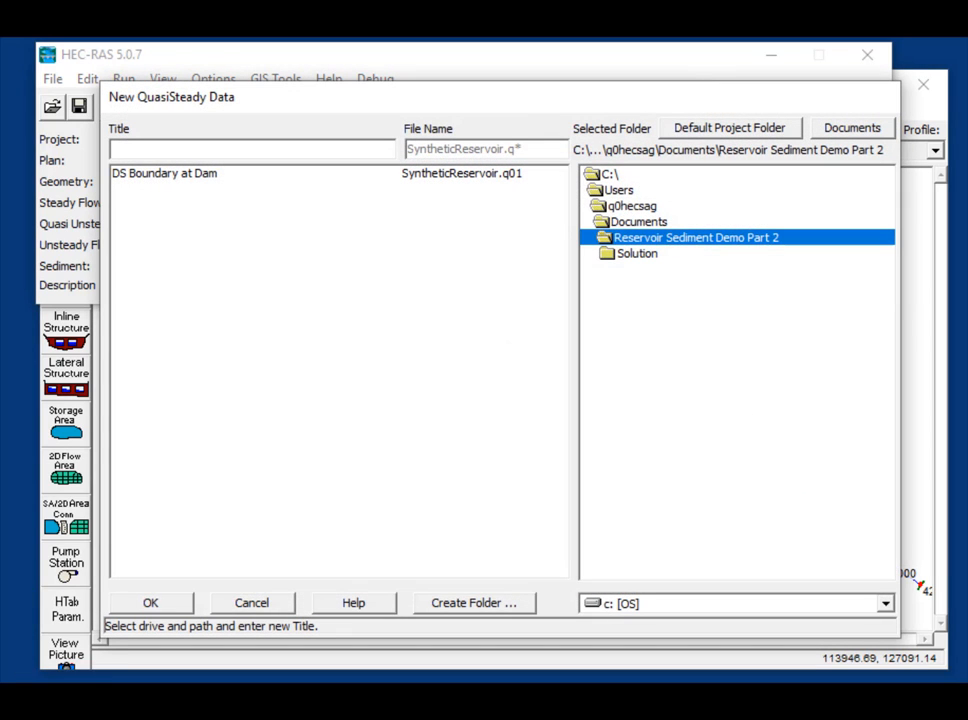
click(258, 152)
text(Internal Dam)
key(Return)
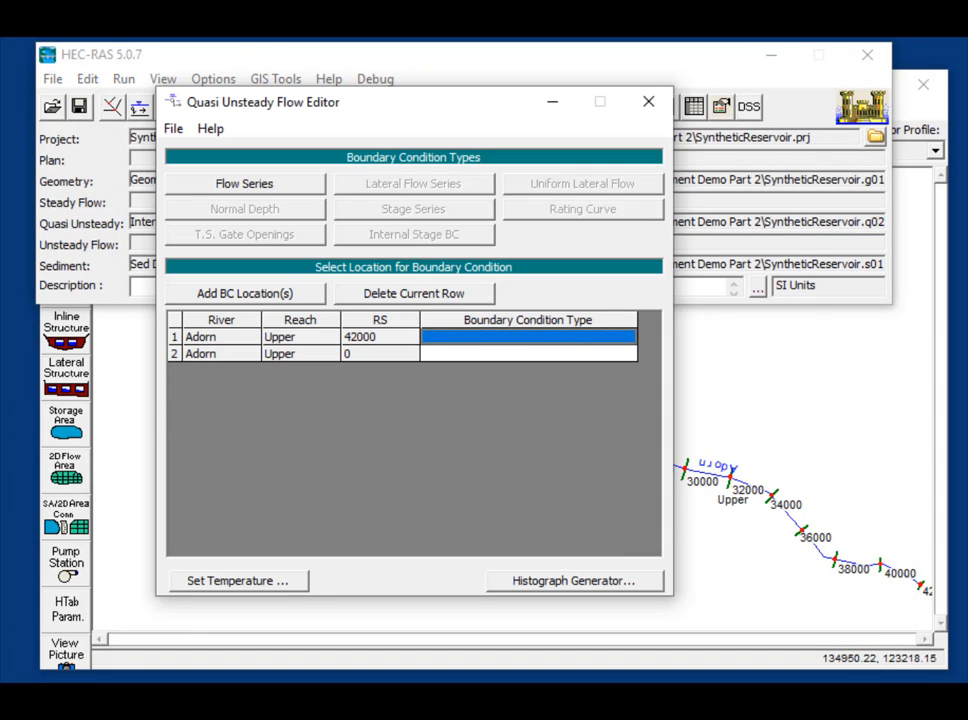
Assign a Normal Depth boundary condition to river station 0 of the Upper reach
click(510, 355)
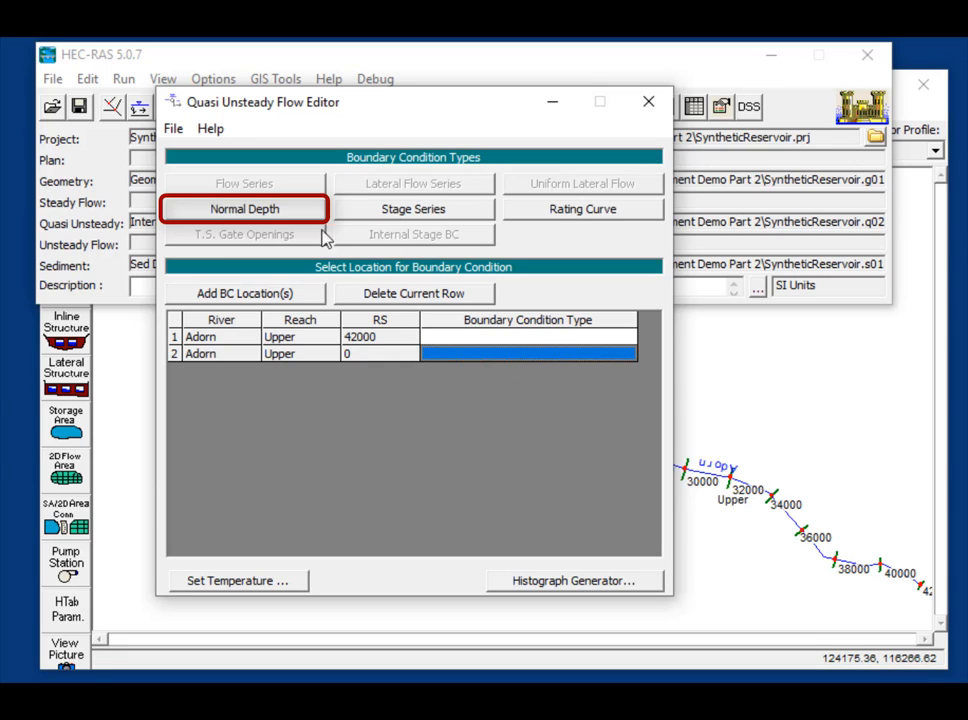
click(274, 214)
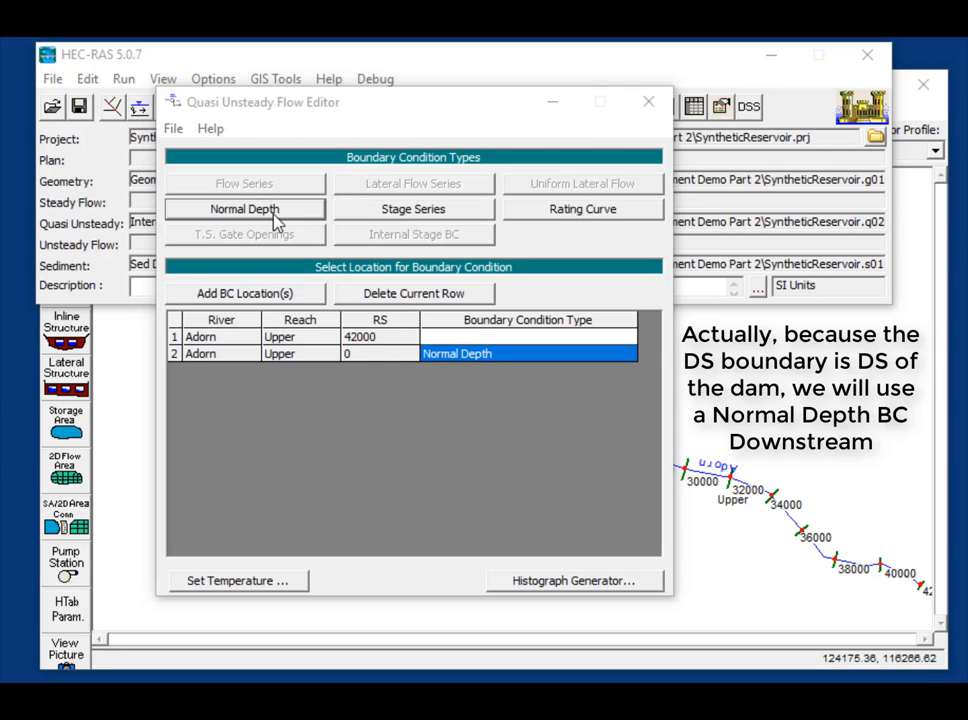
click(277, 218)
click(428, 432)
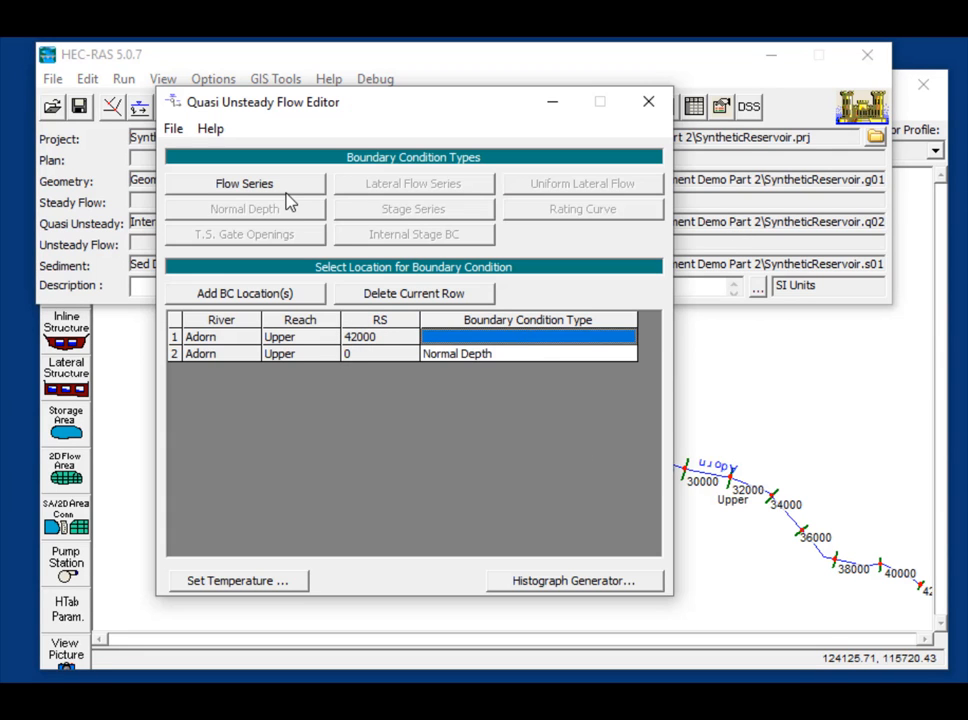
Add a Flow Series boundary at river station 42000 with 18577 ordinates and paste in the copied flow values
click(270, 188)
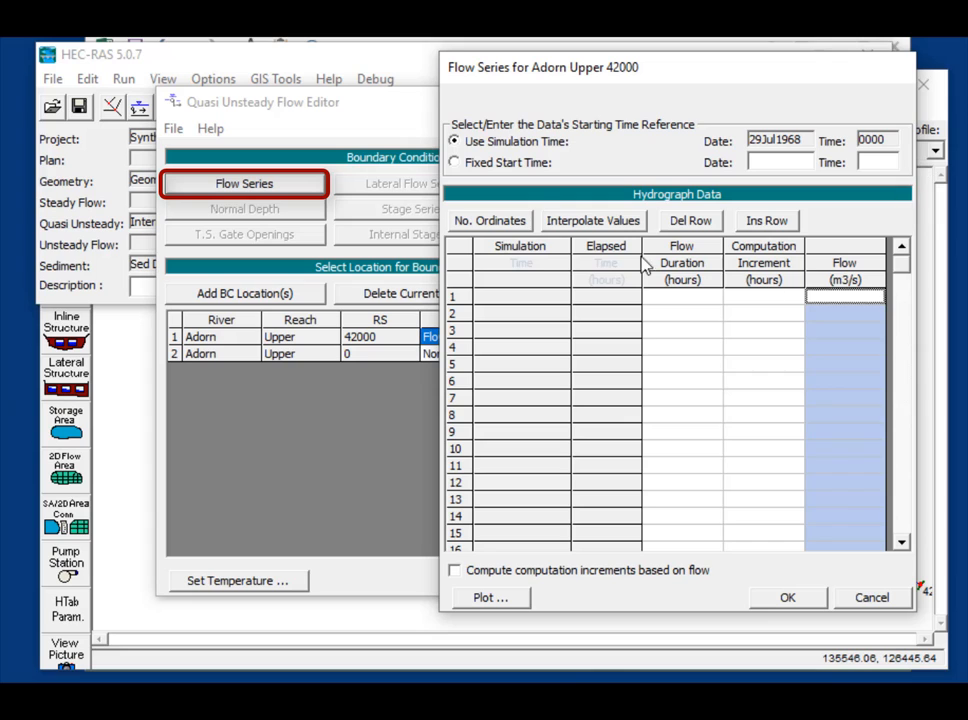
click(500, 222)
text(1857)
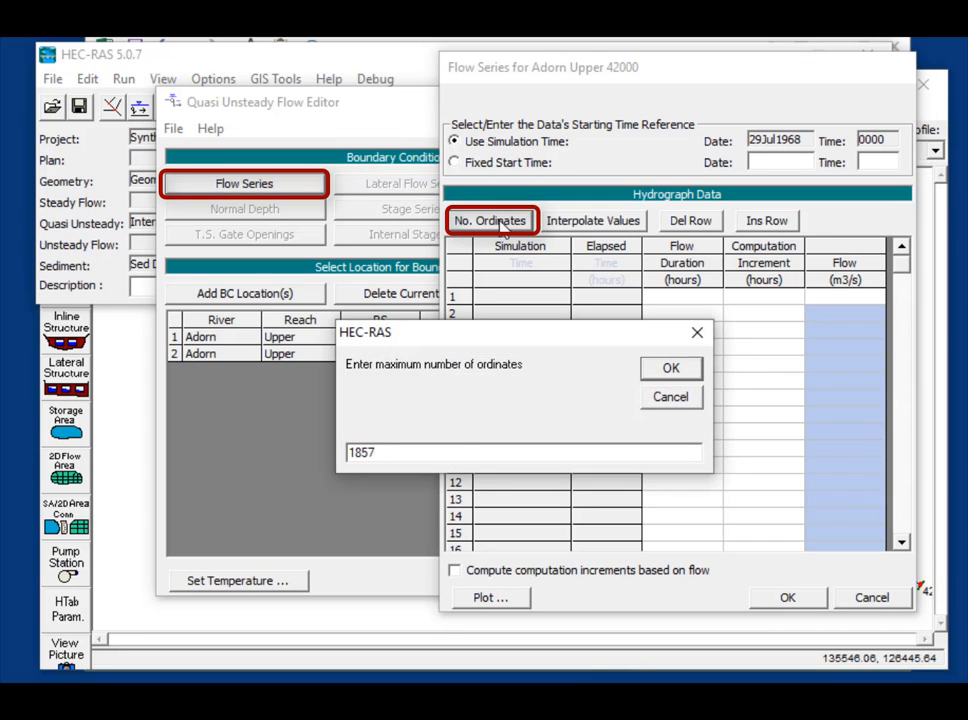
key(Return)
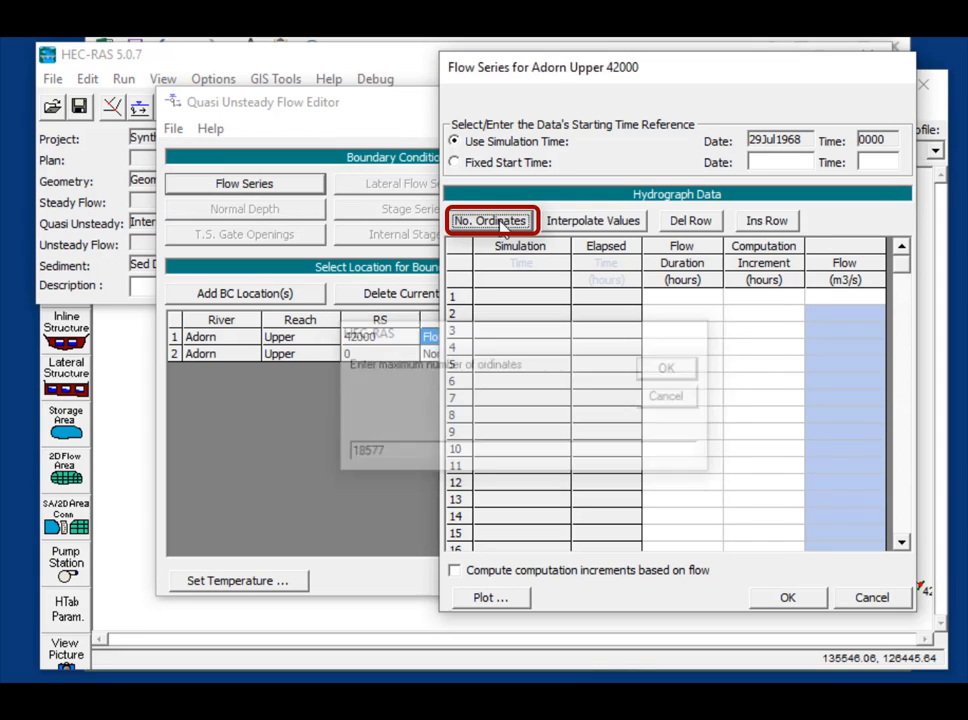
key(ctrl+v)
Enter a 24-hour flow duration and computation increment in the first and last flow rows, and interpolate the rows between
click(714, 302)
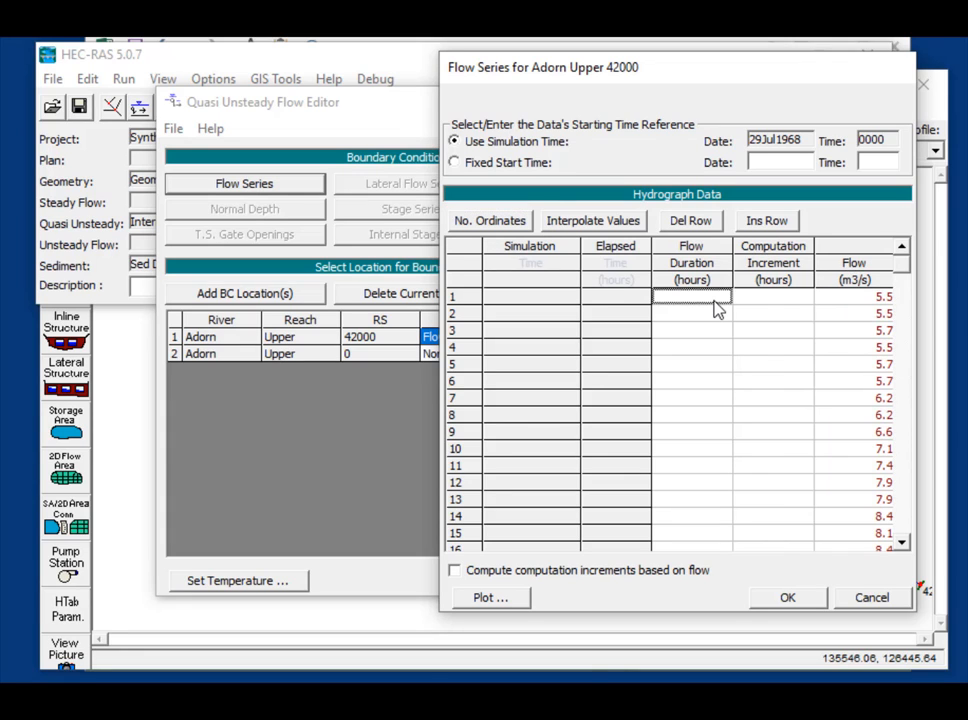
text(24)
key(Tab)
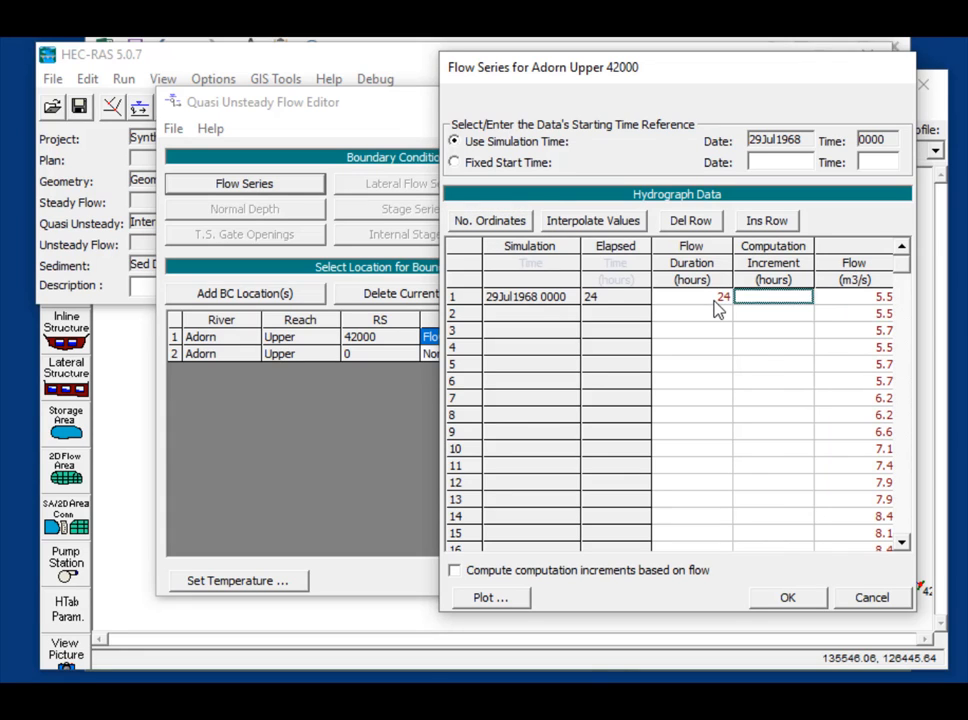
text(24)
key(Return)
key(ctrl+Down)
key(Left)
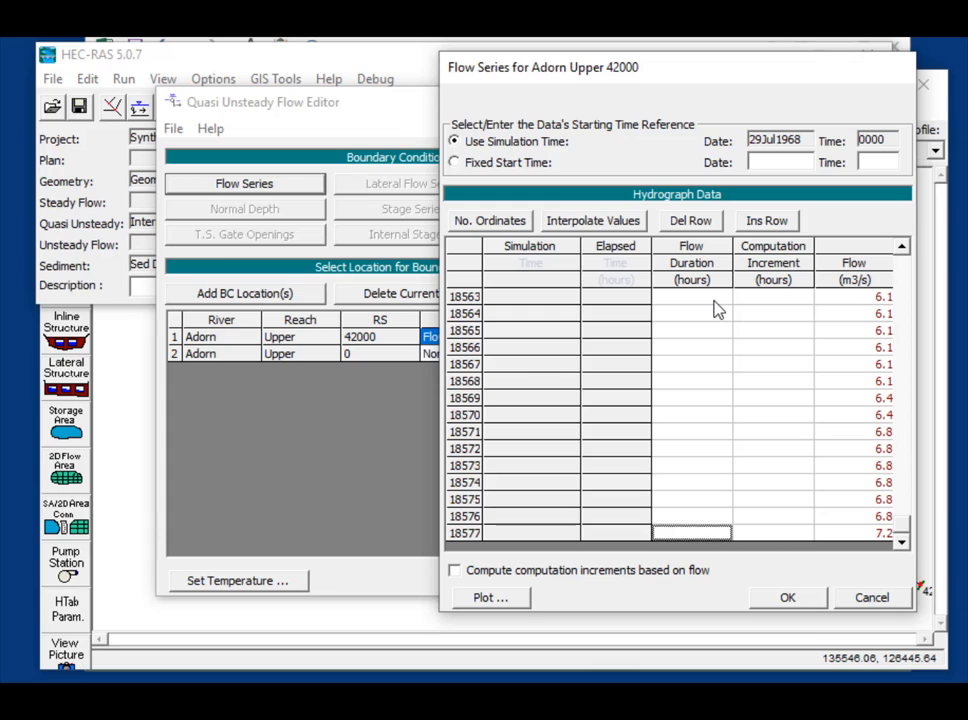
text(24)
key(Tab)
text(2)
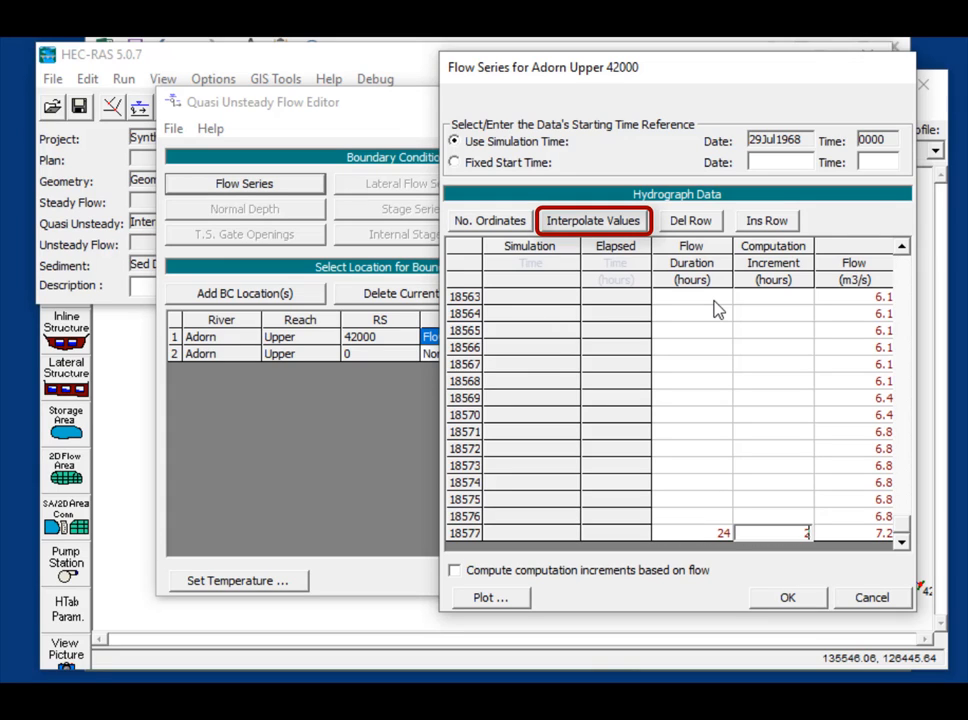
text(4)
click(579, 220)
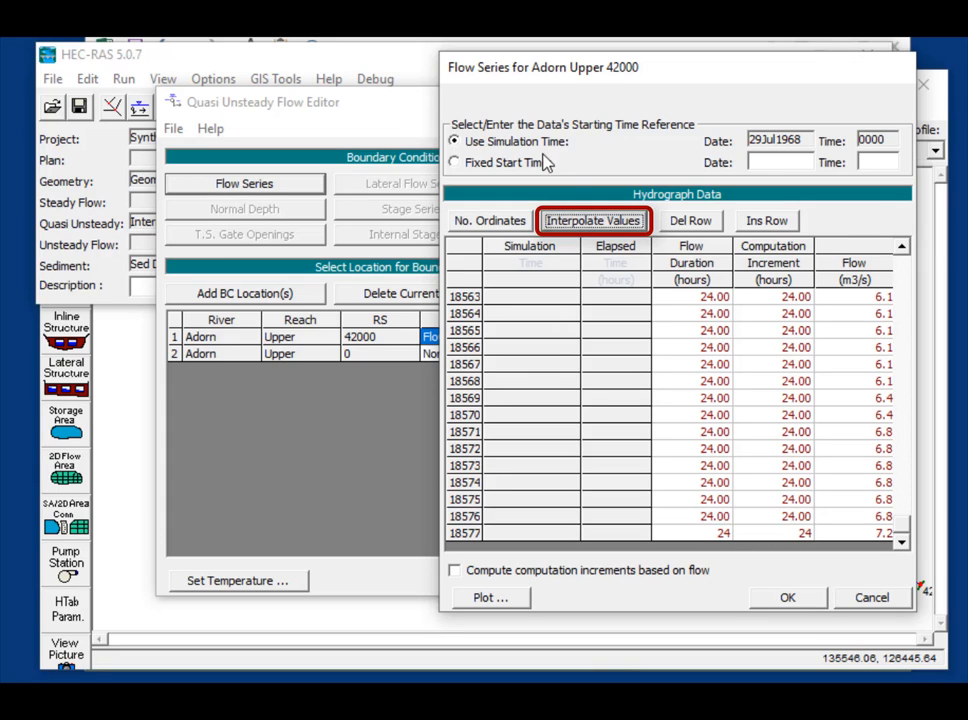
Give the flow series a fixed start time of 29Jul1968 at 0000 and accept it
click(542, 165)
click(778, 163)
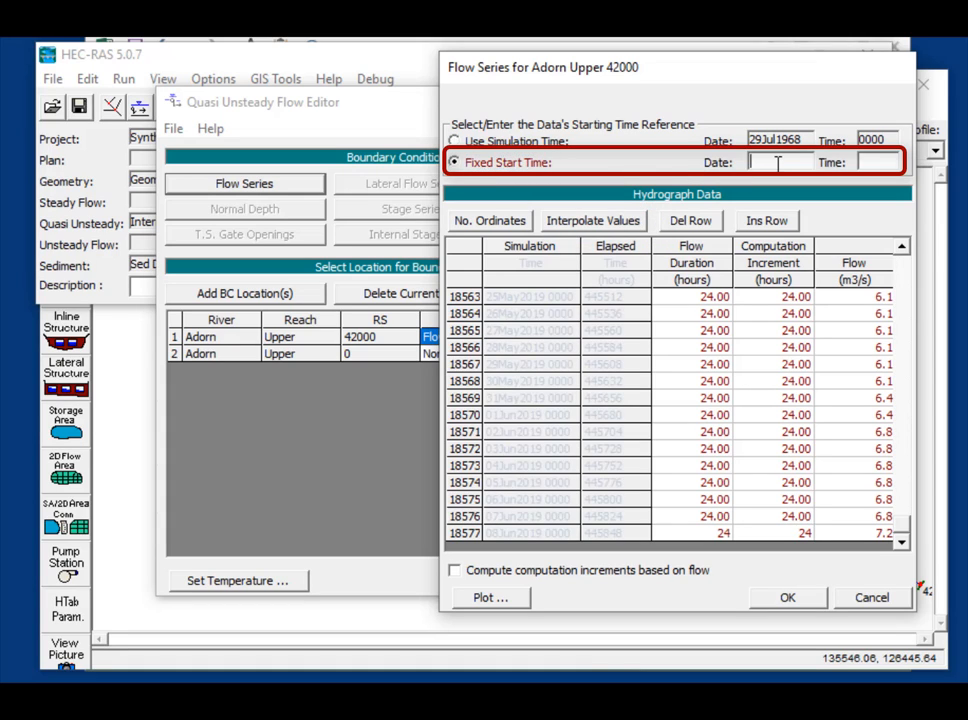
text(29Jul1968)
key(Tab)
text(0000)
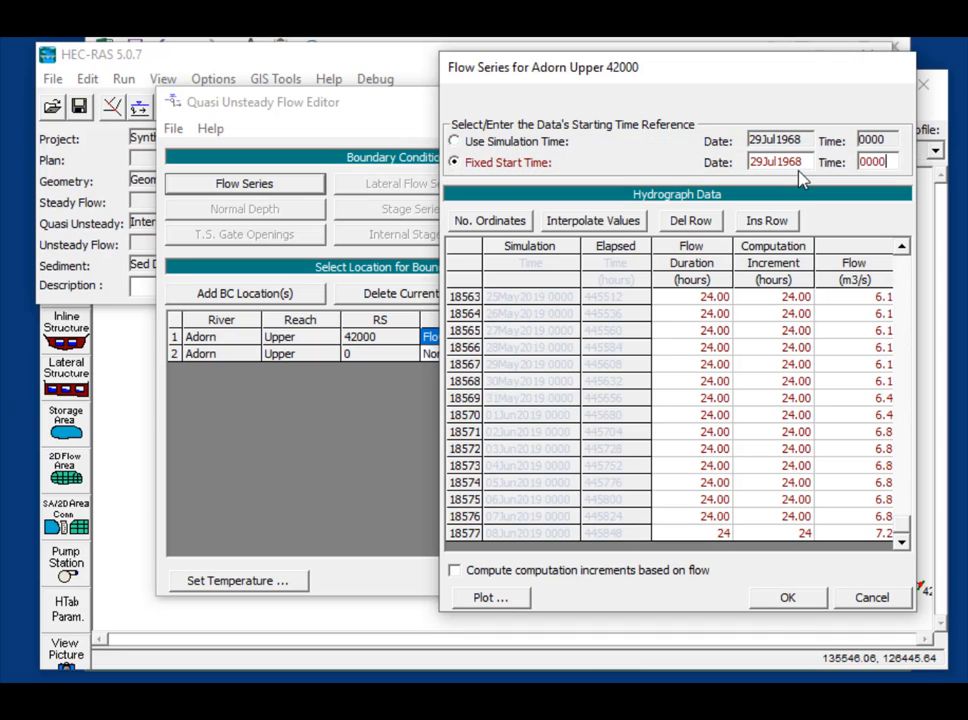
click(805, 601)
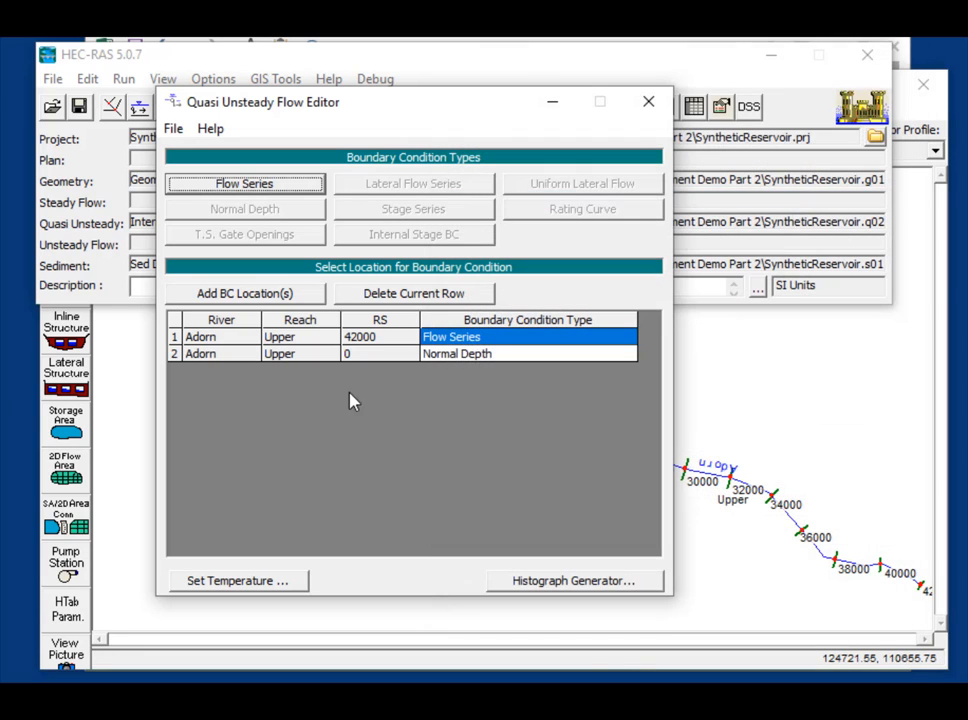
Add river station 12000 as a boundary location and assign it an Internal Stage BC
click(274, 298)
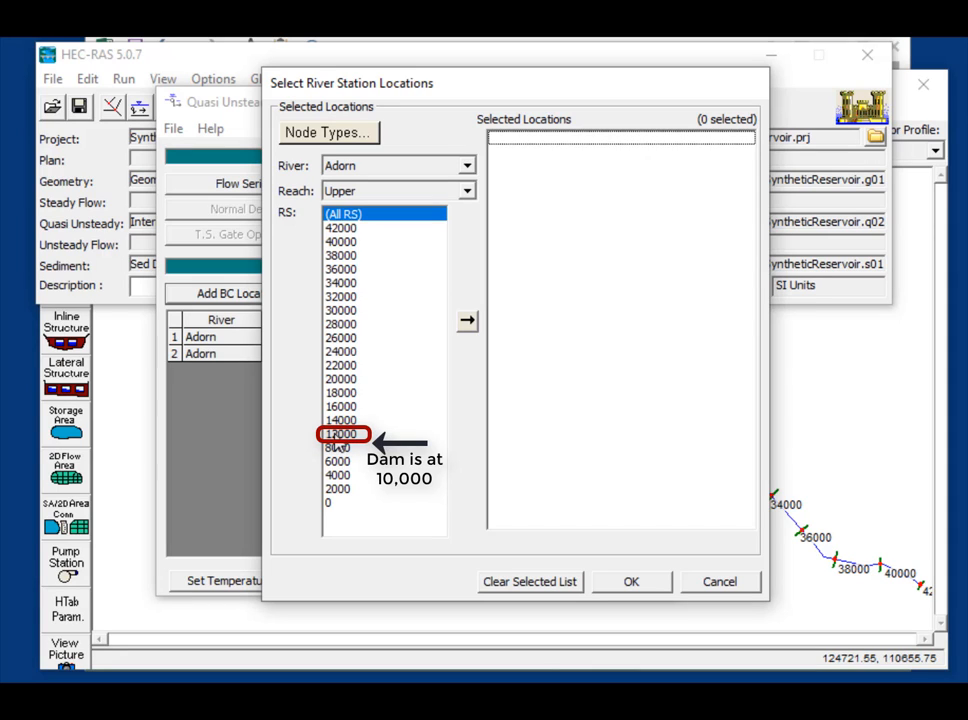
double_click(340, 434)
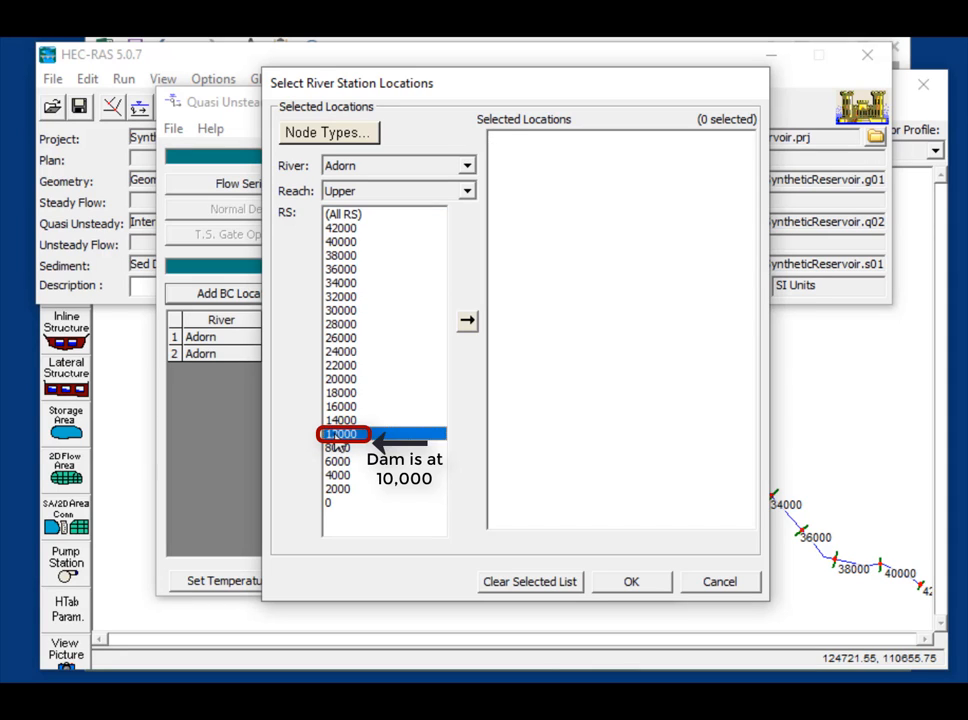
click(649, 590)
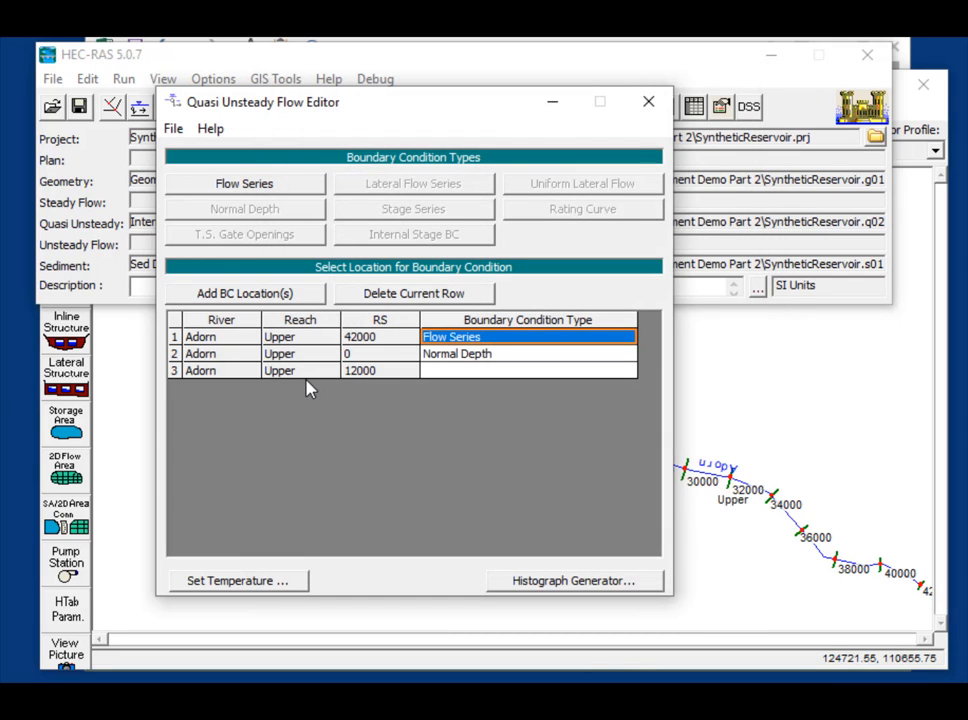
click(465, 372)
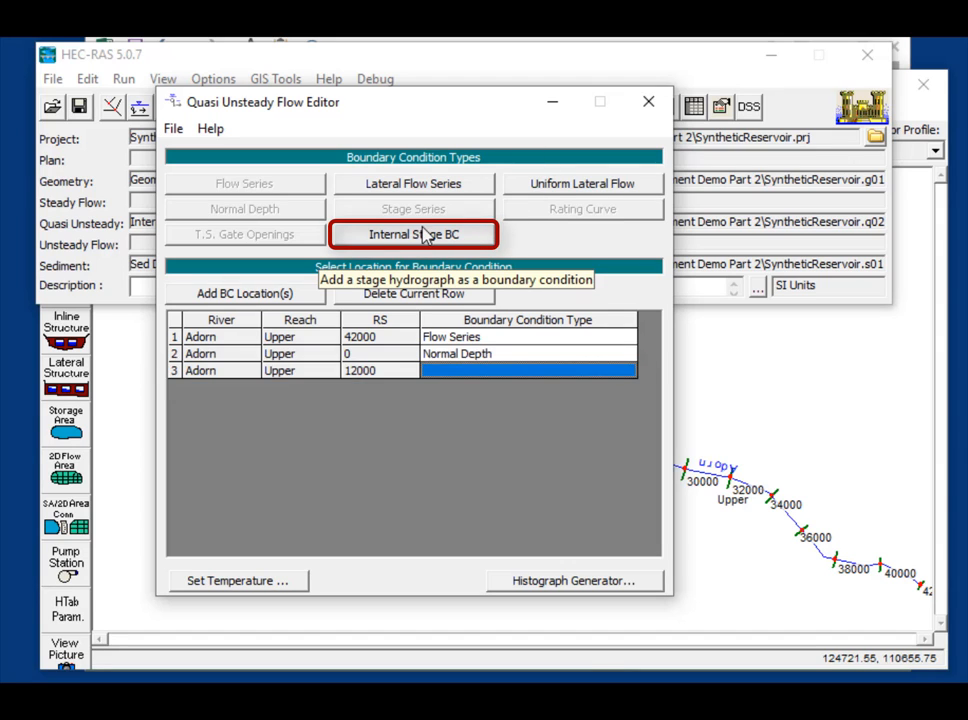
click(421, 236)
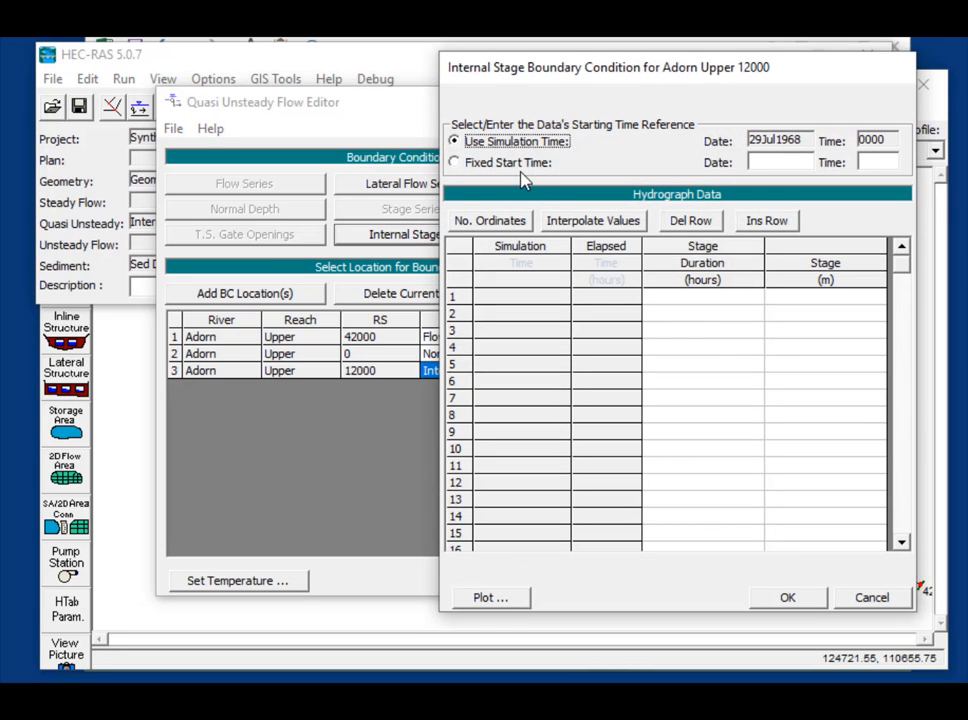
Give the internal stage boundary a fixed start time of 29Jul1968 at 000
click(545, 162)
click(763, 164)
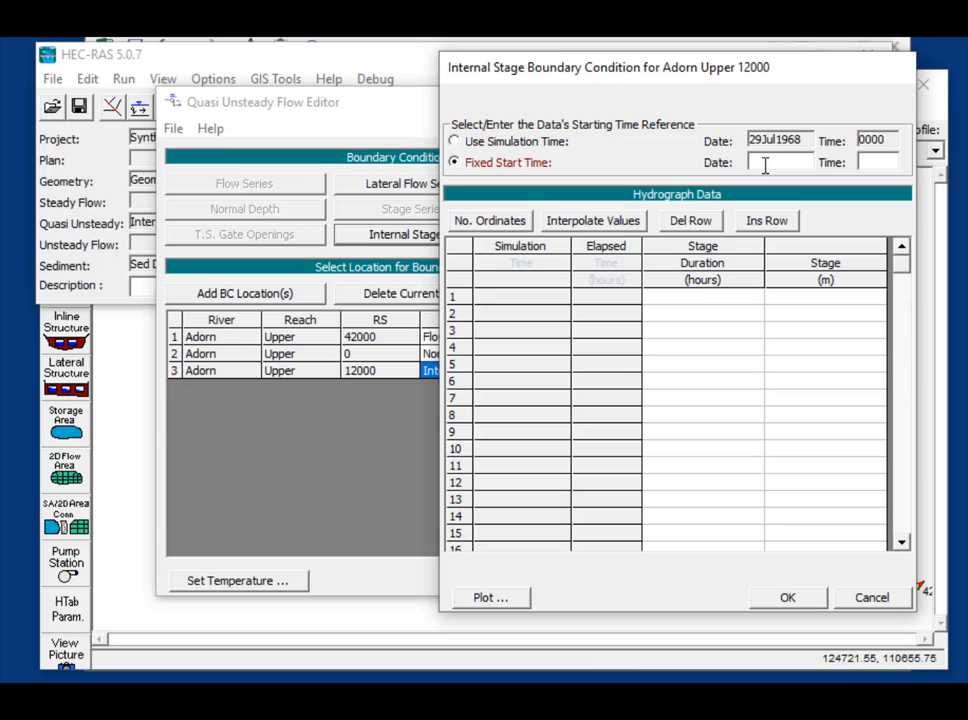
text(29Jul1968)
click(866, 162)
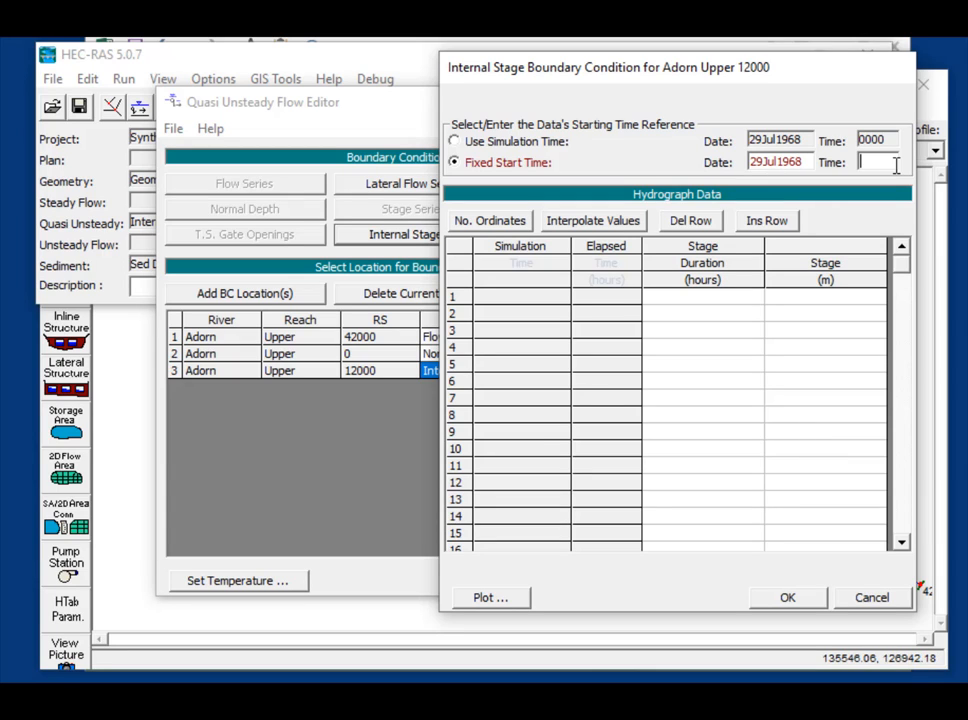
text(000)
Enter a stage duration of 24000 hours in rows 1 and 100 of the internal stage table
click(724, 301)
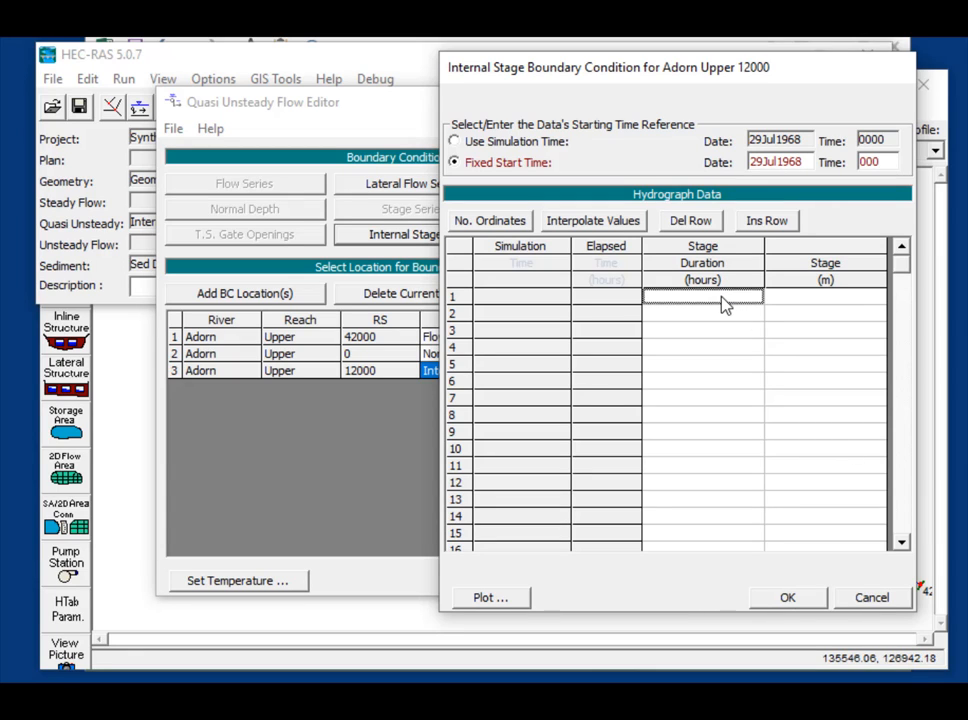
text(24000)
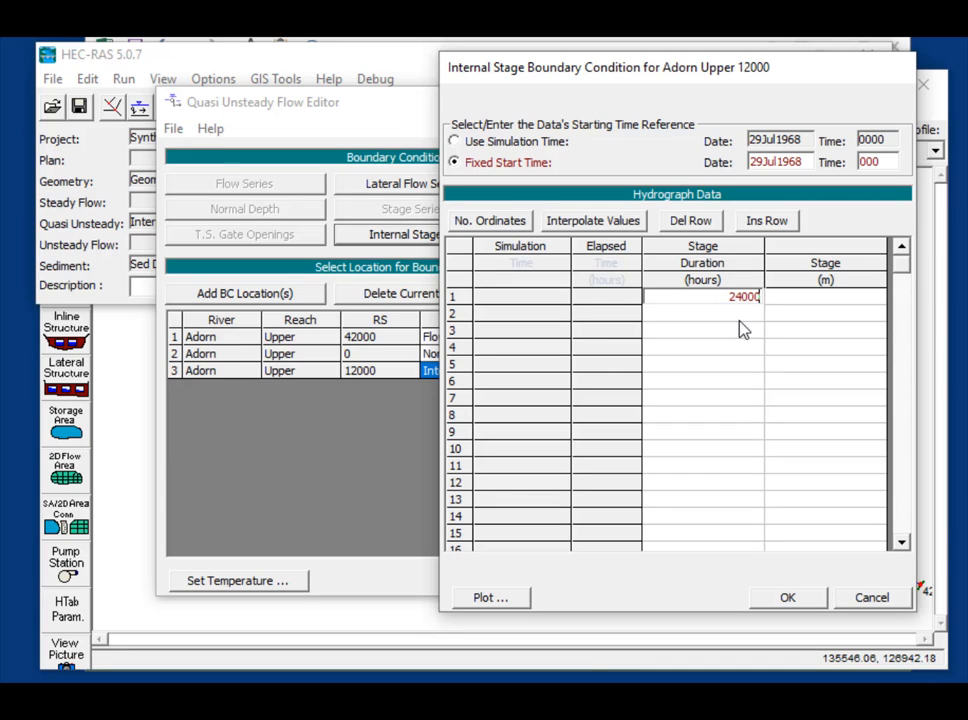
key(Return)
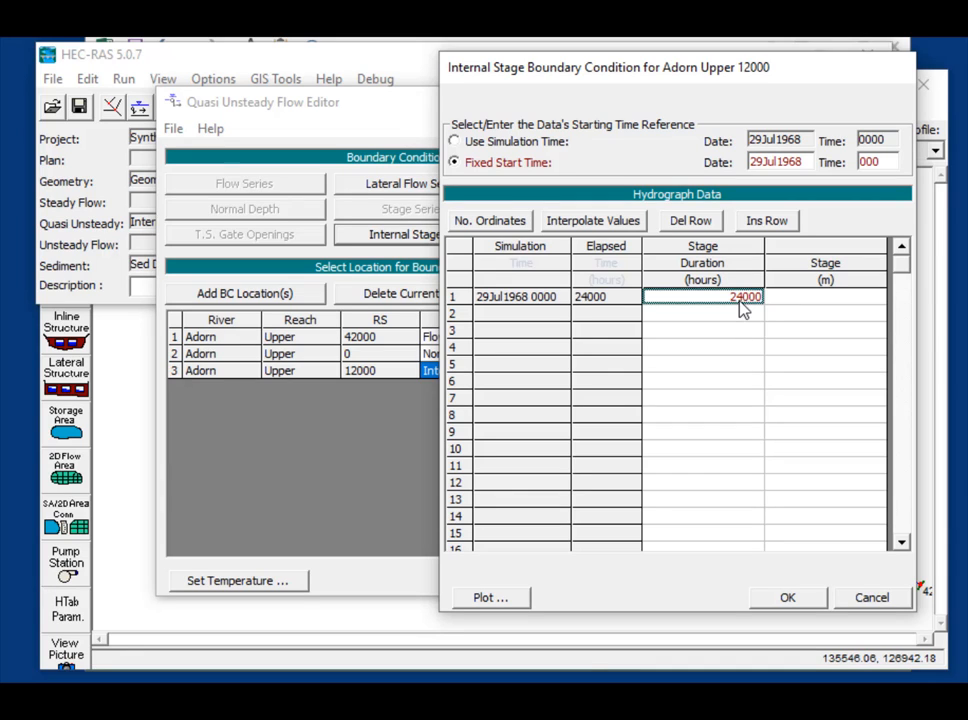
key(ctrl+c)
key(ctrl+Down)
key(ctrl+v)
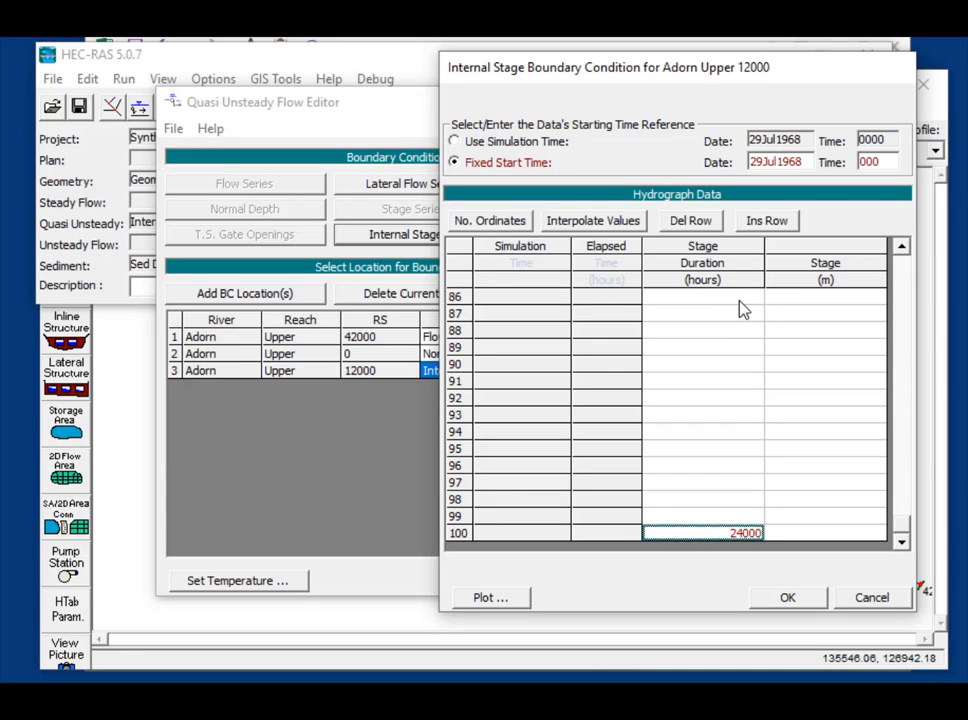
Enter a 555 m stage in rows 100 and 1, interpolate the rows between, and accept the internal stage boundary
click(804, 543)
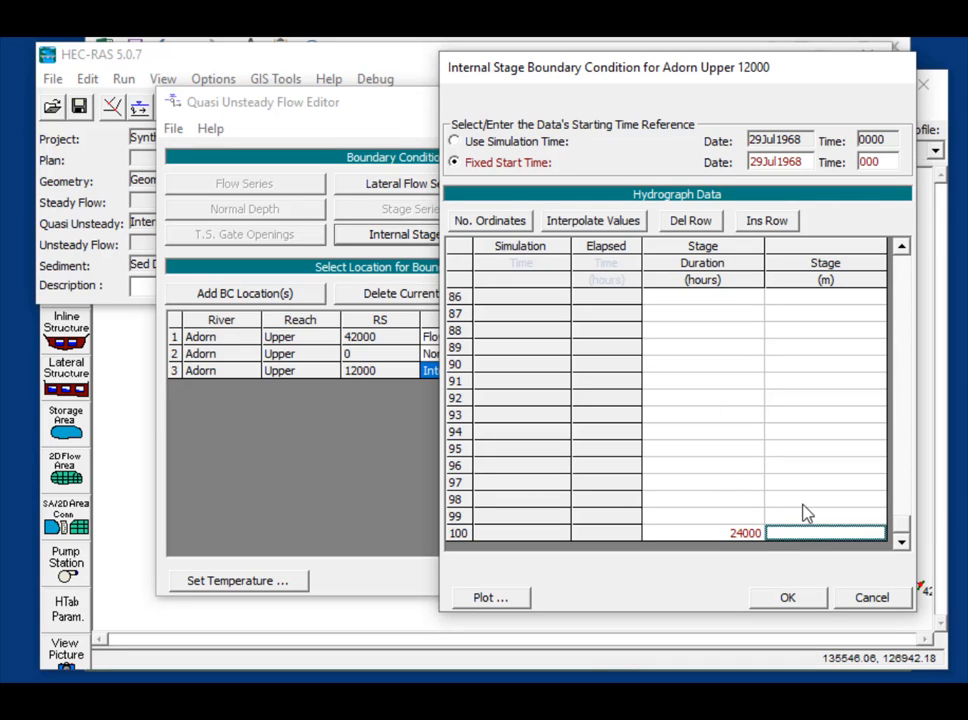
text(555)
key(Up)
key(ctrl+Up)
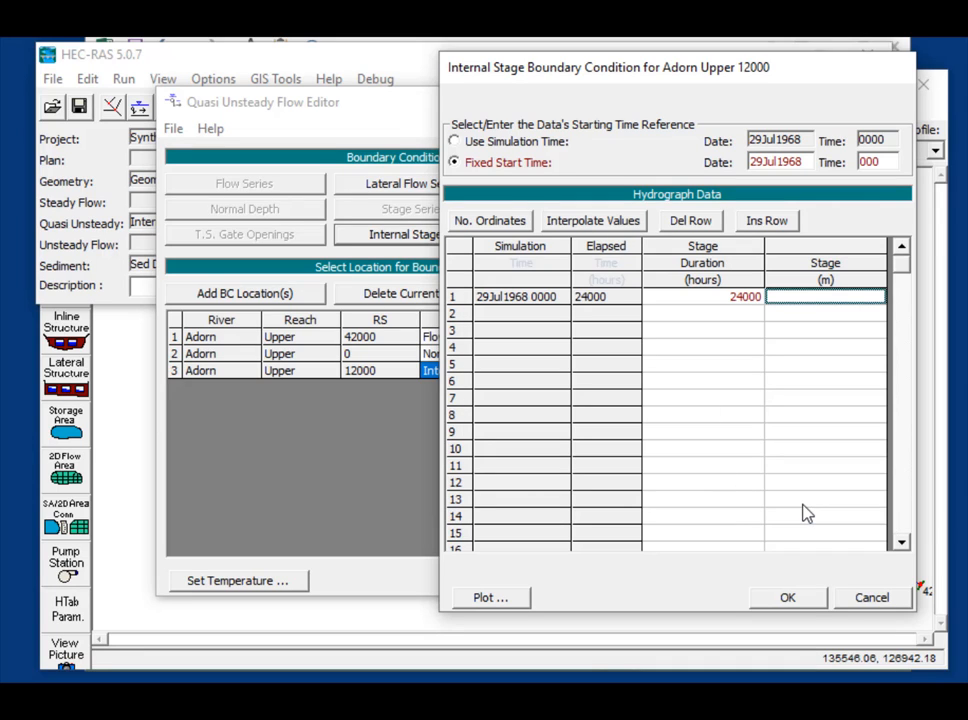
text(555)
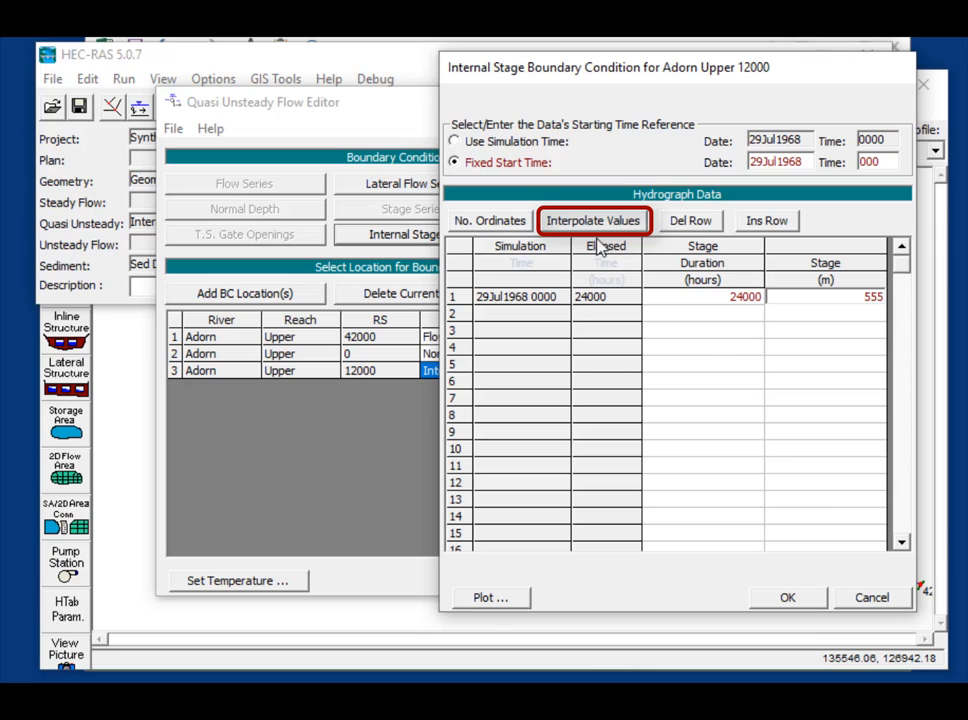
click(600, 224)
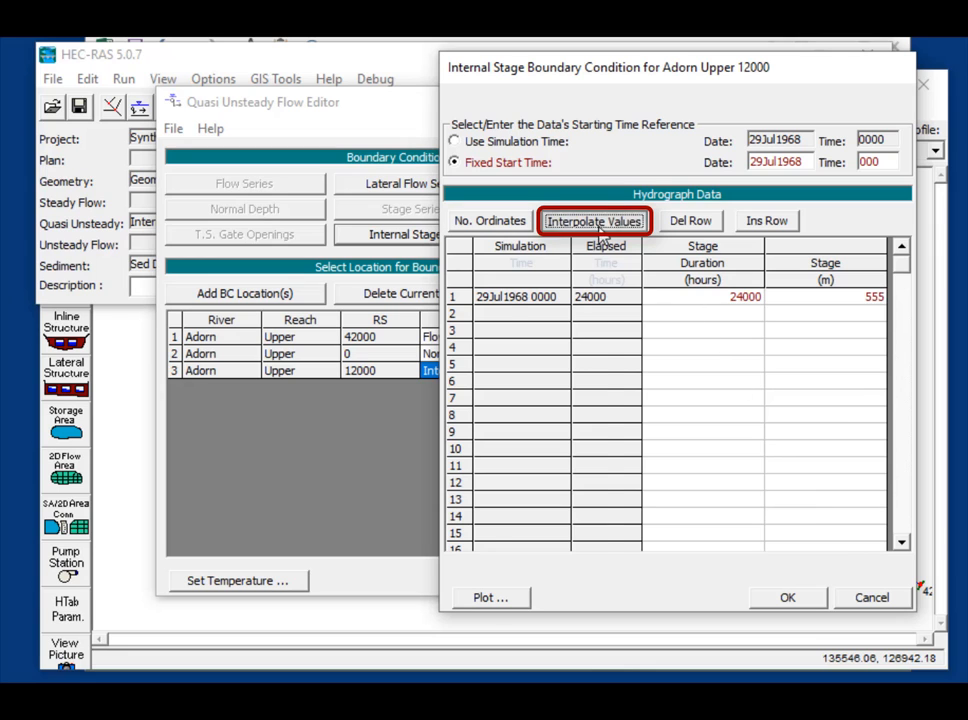
click(790, 598)
Open the temperature series and give it a fixed start time of 29Jul1968 at 0000
click(262, 586)
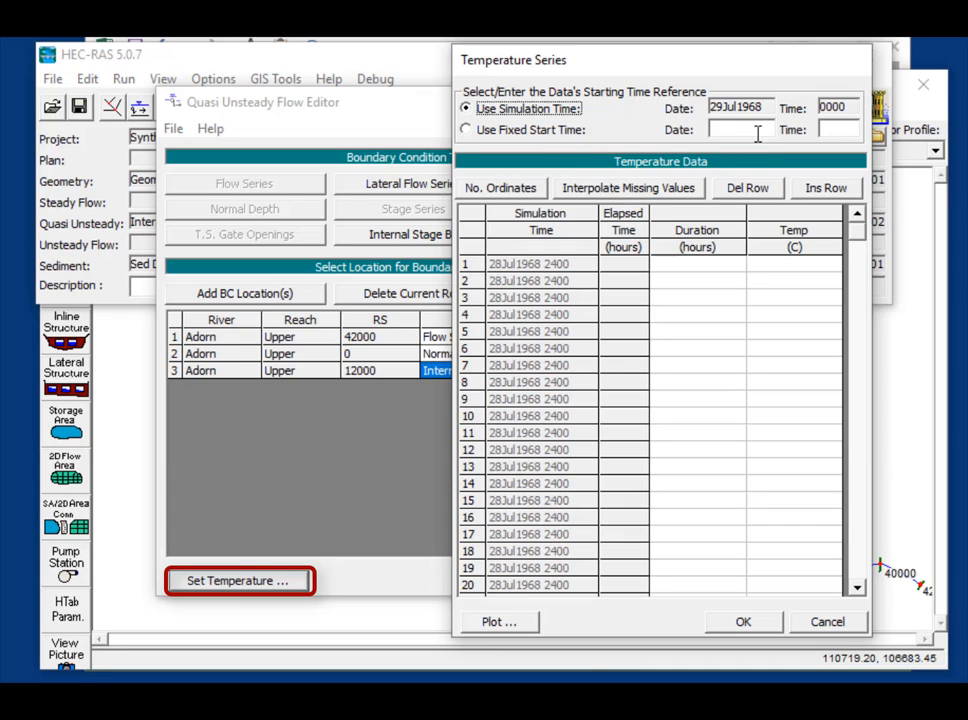
click(500, 130)
click(735, 129)
text(29)
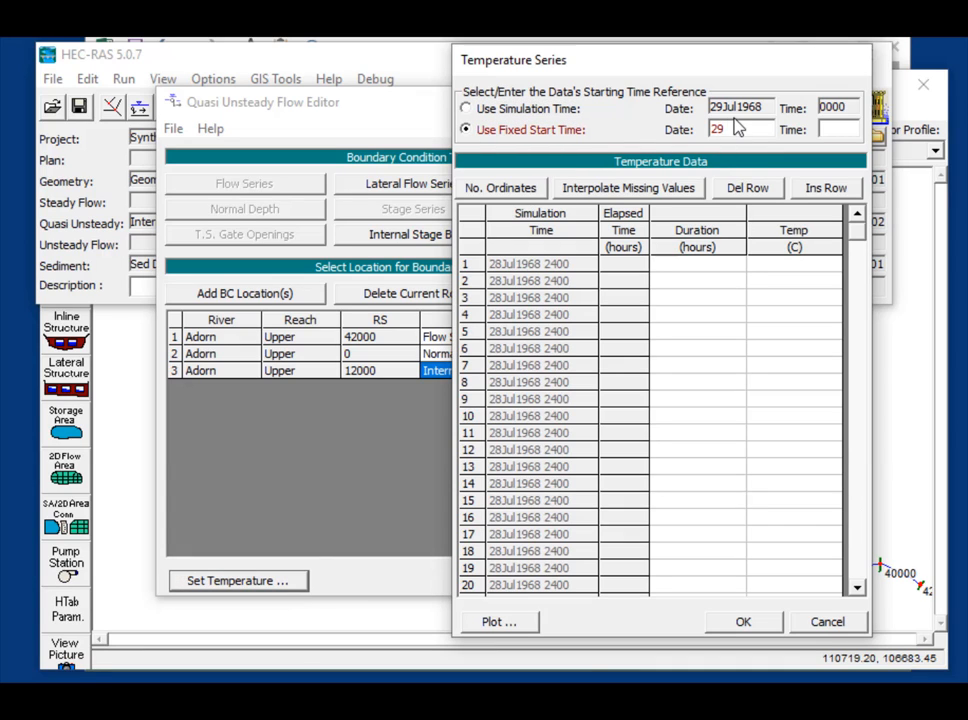
text(Jul1968)
key(Tab)
text(0000)
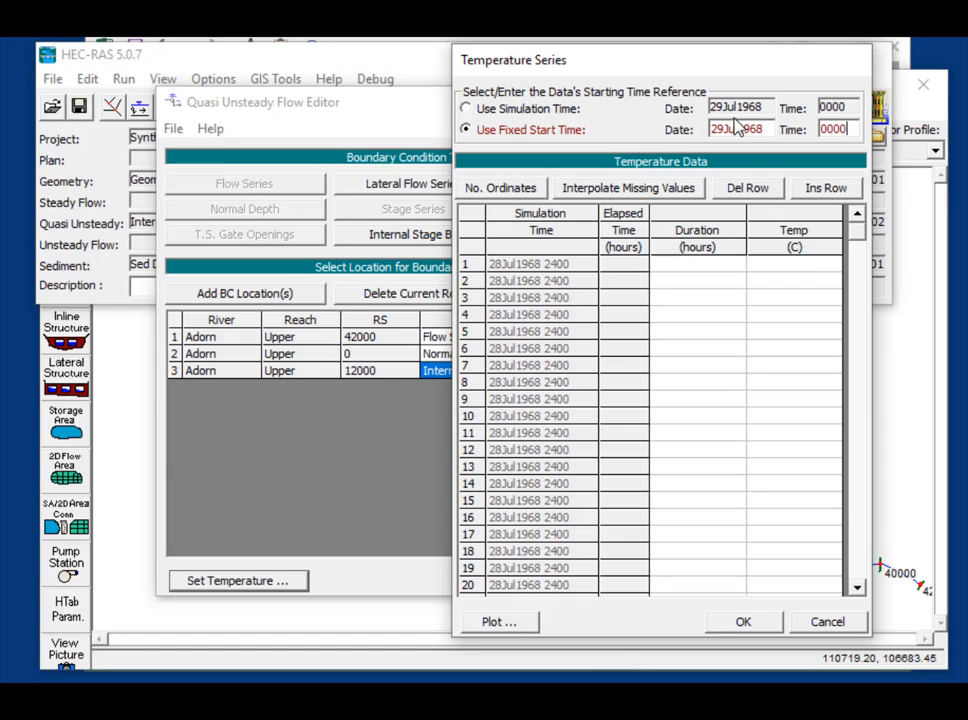
Enter a duration of 24000 hours and a temperature of 18 °C in rows 1 and 100 of the temperature series
click(709, 268)
text(24000)
key(Tab)
text(18)
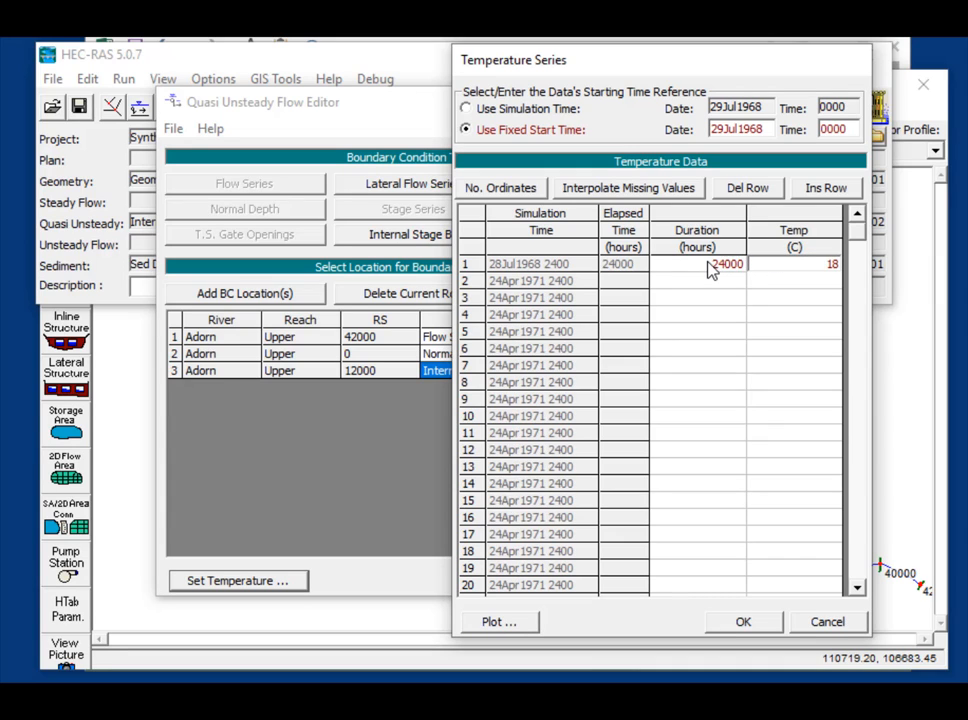
click(709, 268)
key(ctrl+Down)
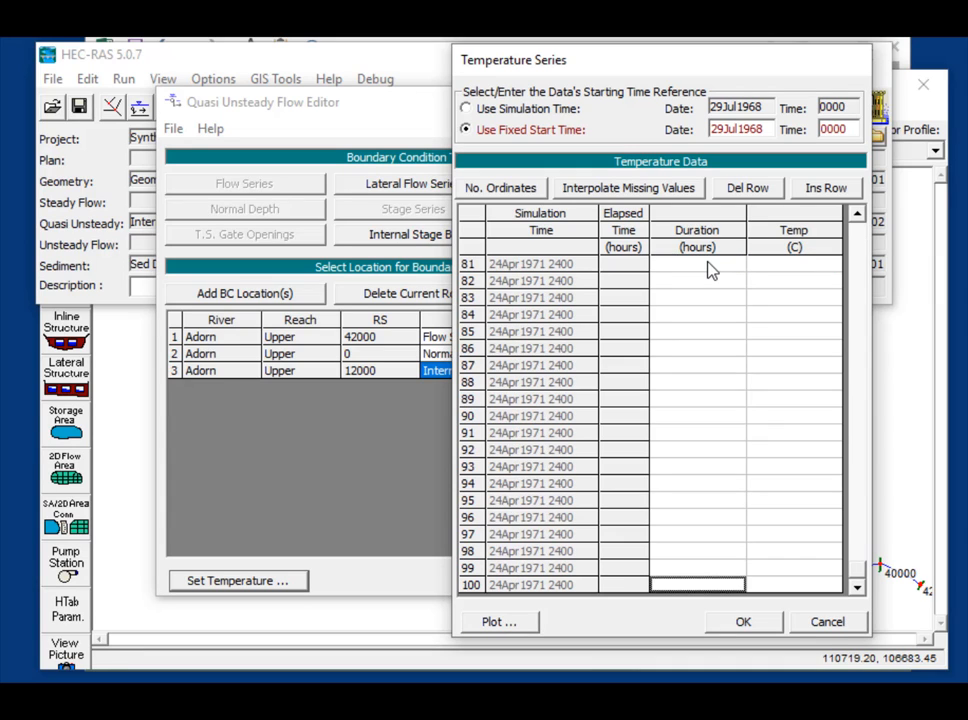
text(24000)
key(Tab)
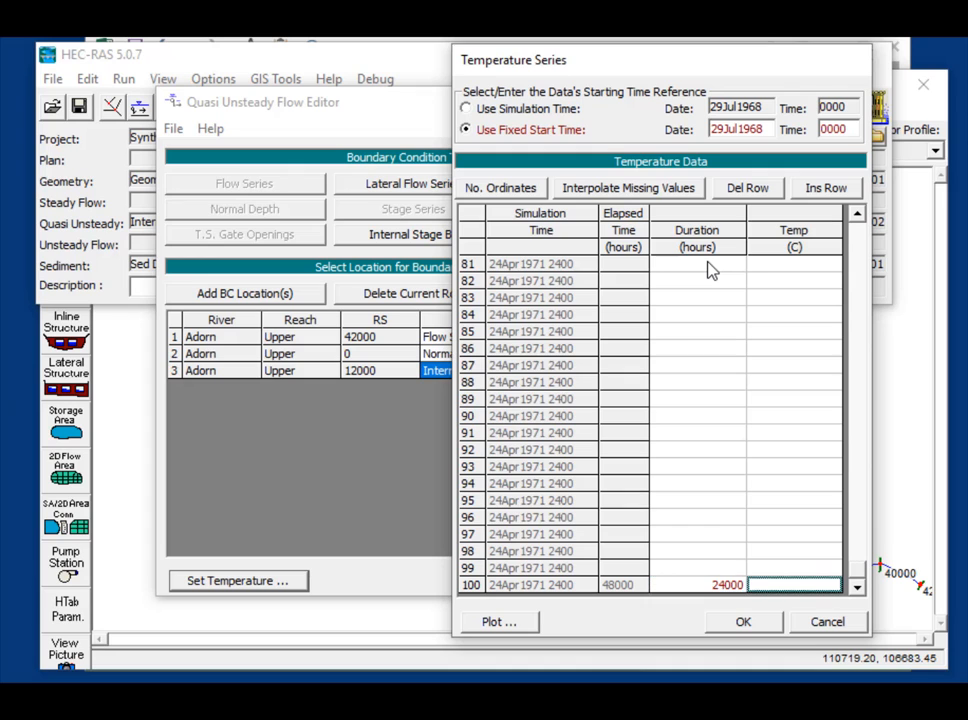
text(18)
Interpolate the missing temperature rows, accept the series, and save the quasi-unsteady flow file
click(628, 187)
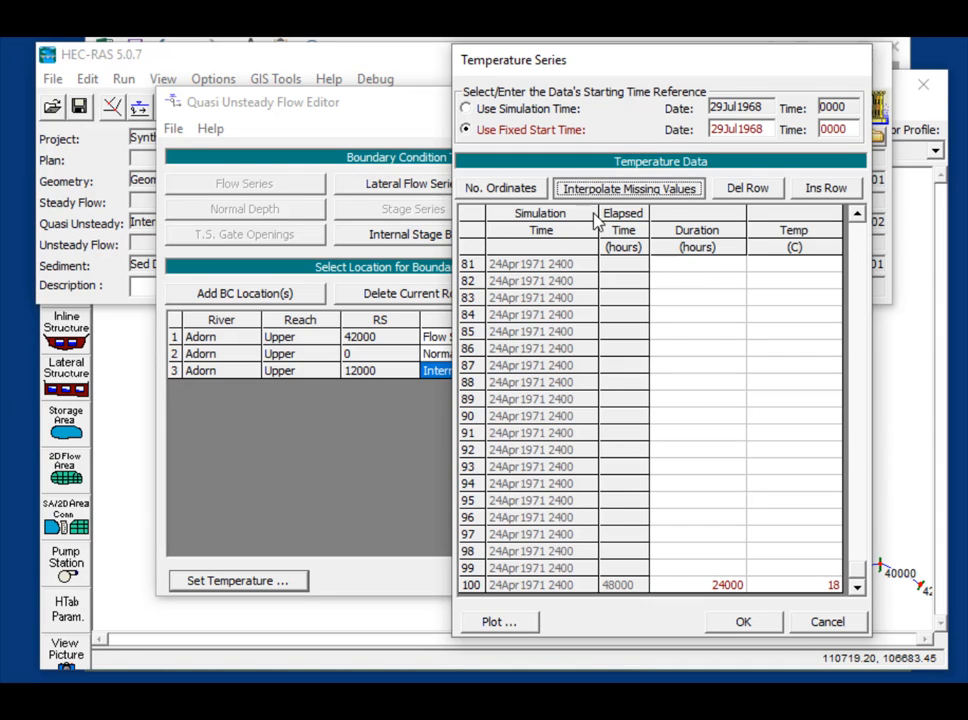
click(738, 620)
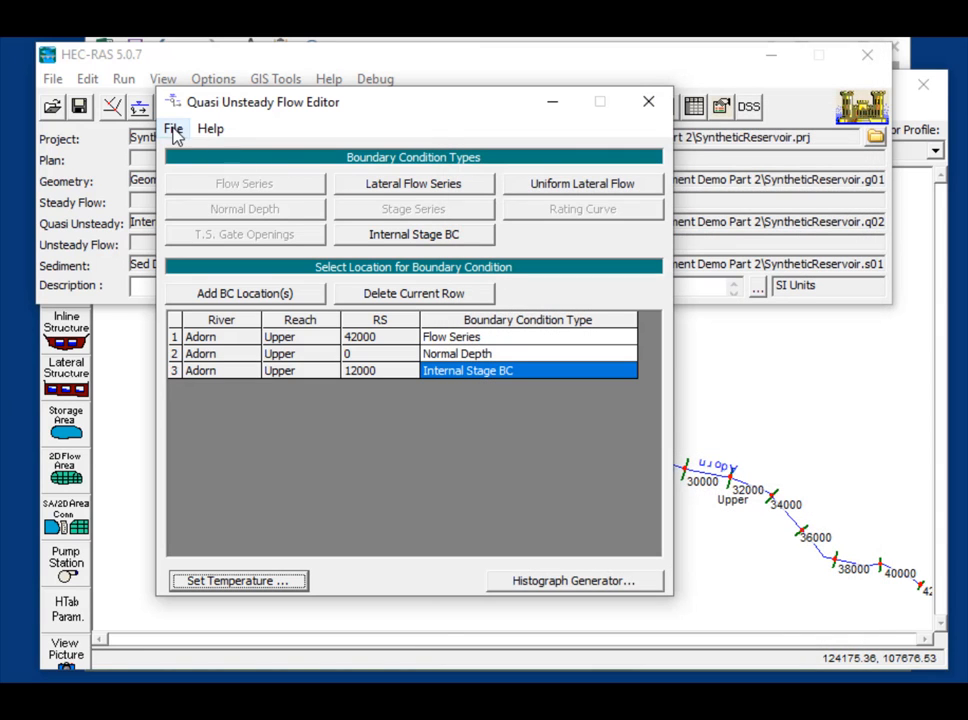
click(174, 129)
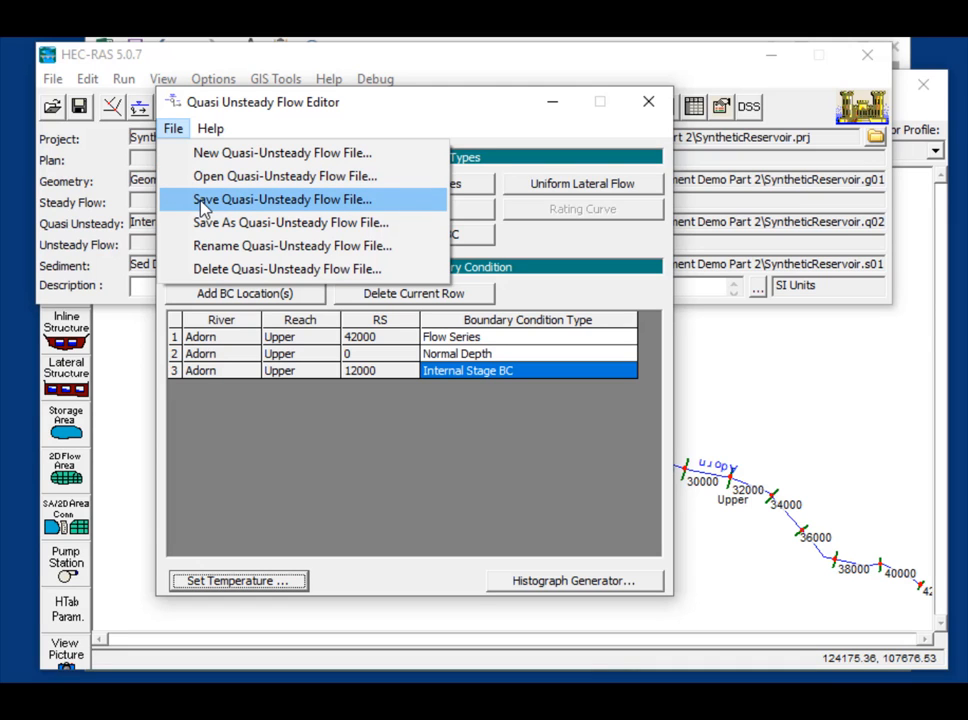
click(203, 207)
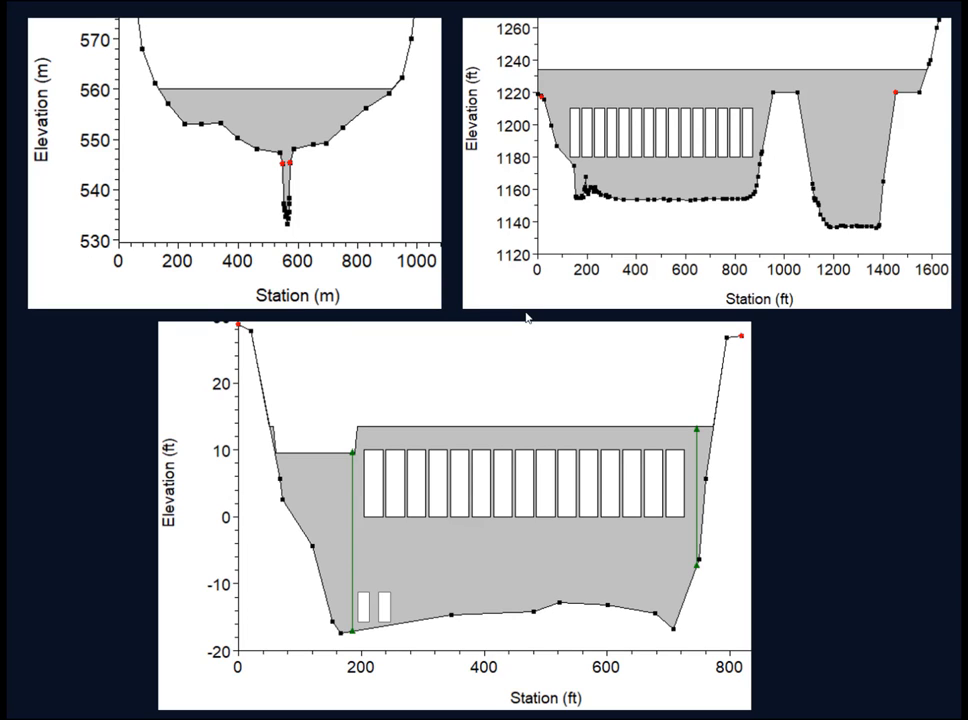
click(394, 219)
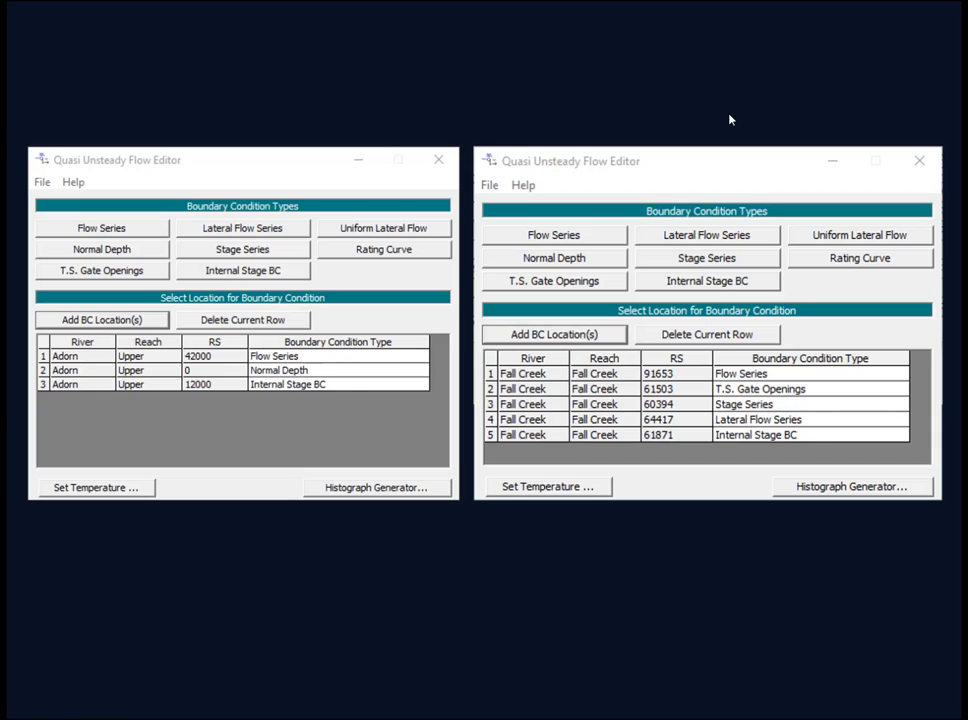
click(729, 119)
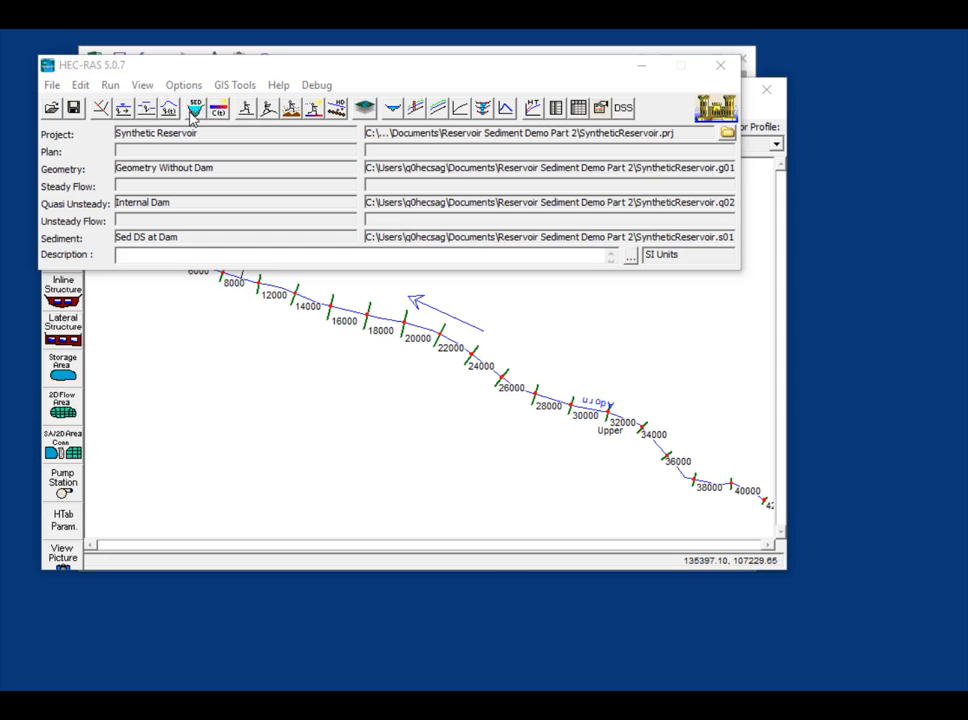
Create a new sediment data file titled Internal Dam in the sediment editor and set its transport function to Laursen (Copeland)
click(193, 103)
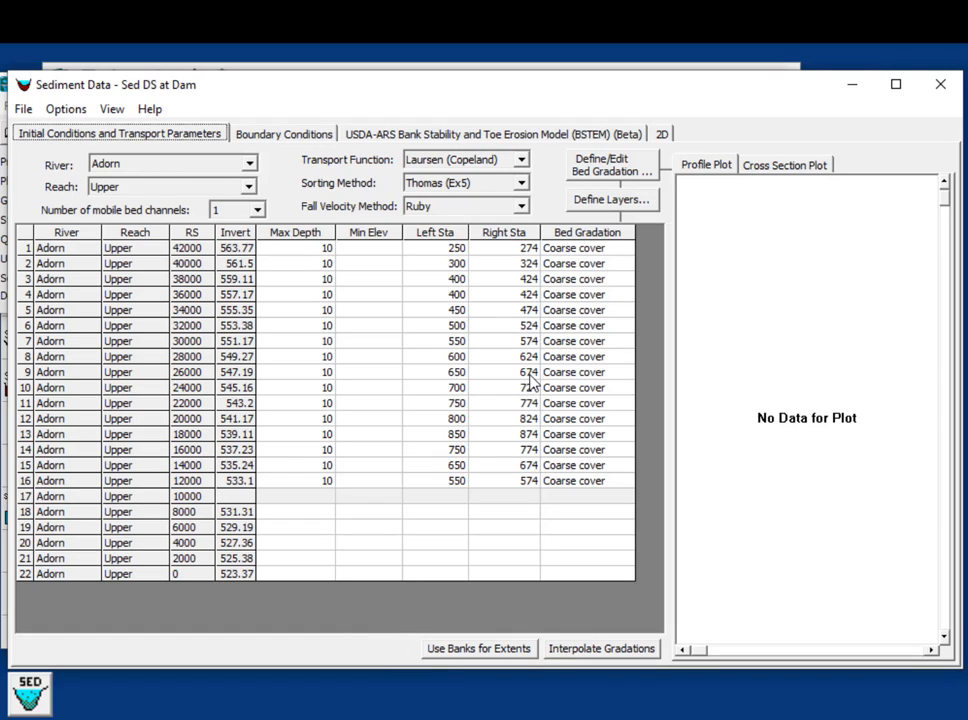
click(23, 109)
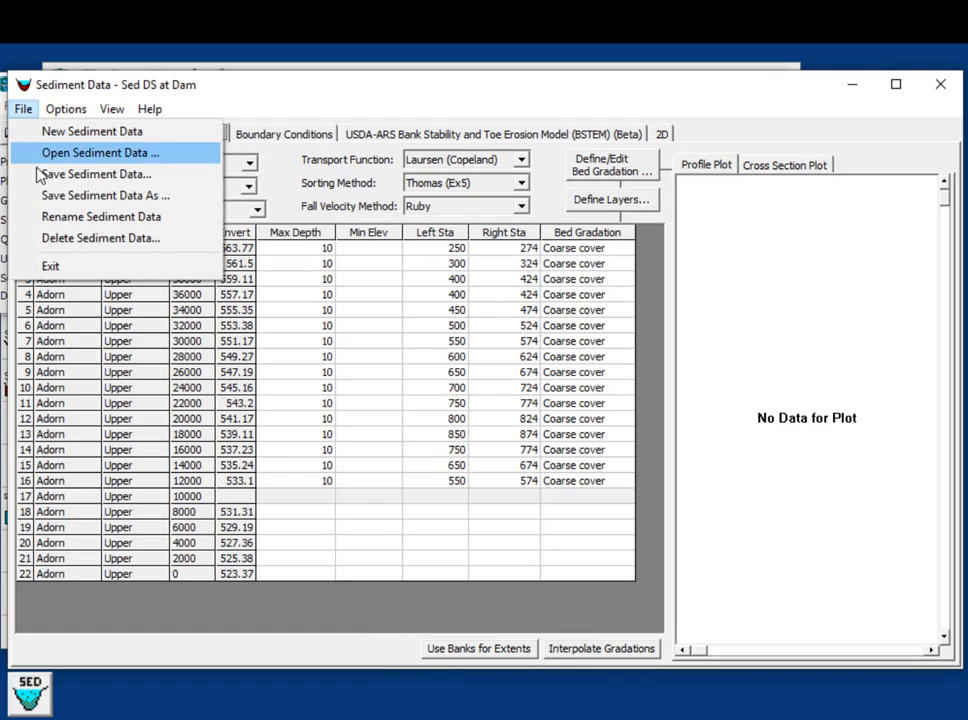
click(41, 138)
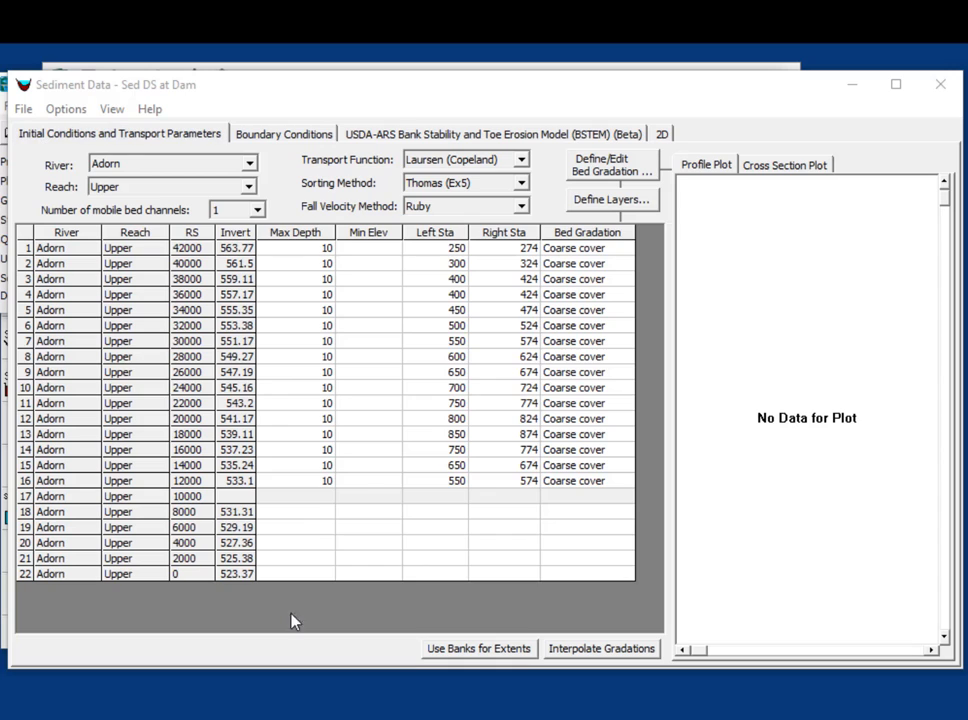
text(Internal Dam)
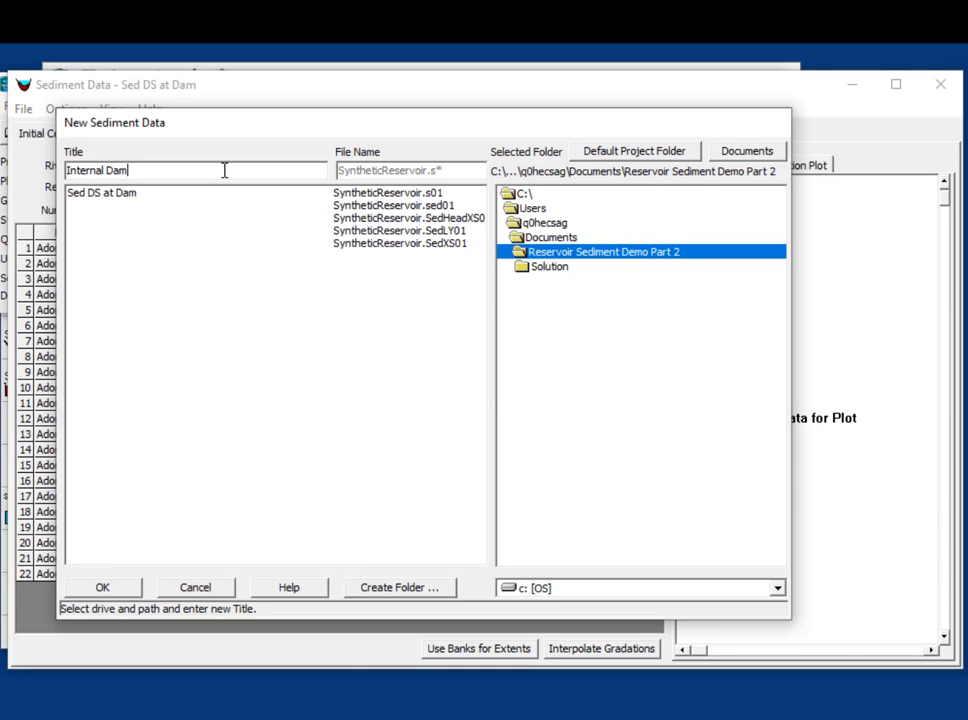
key(Return)
click(439, 162)
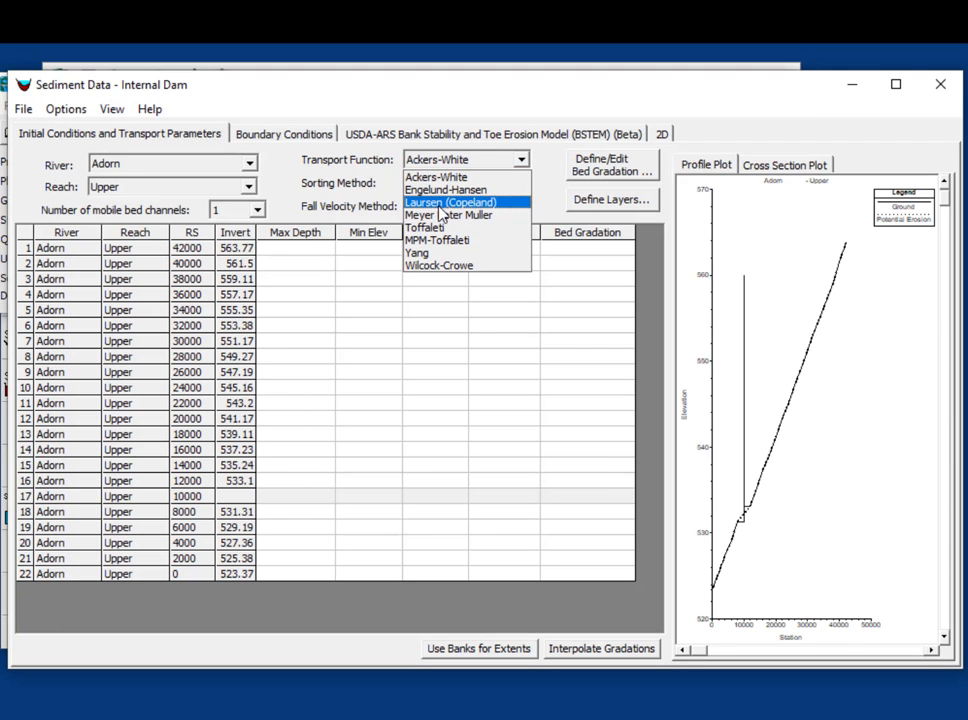
click(440, 204)
Set a max depth of 10 for all river stations and use the banks as the movable bed extents
click(306, 252)
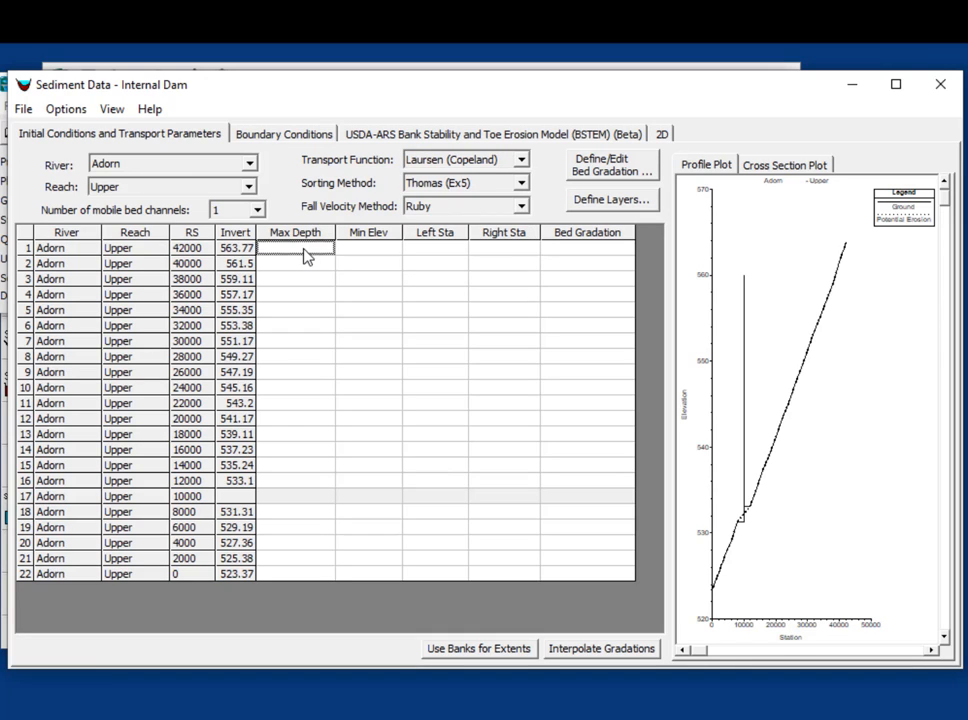
text(10)
click(345, 301)
click(323, 247)
drag(331, 258, 307, 633)
key(ctrl+d)
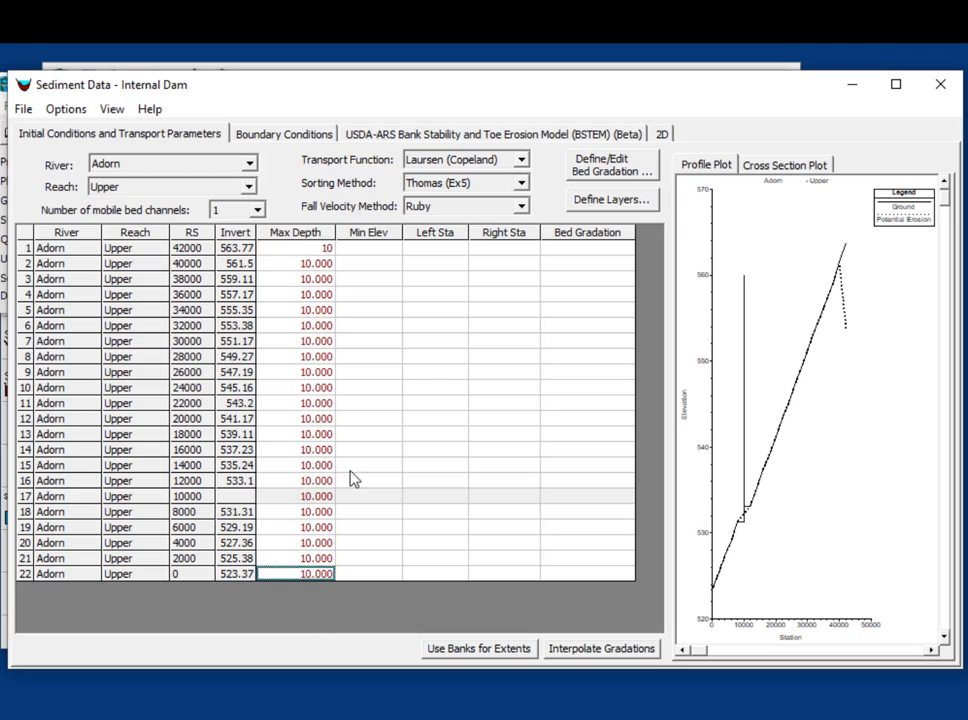
click(511, 652)
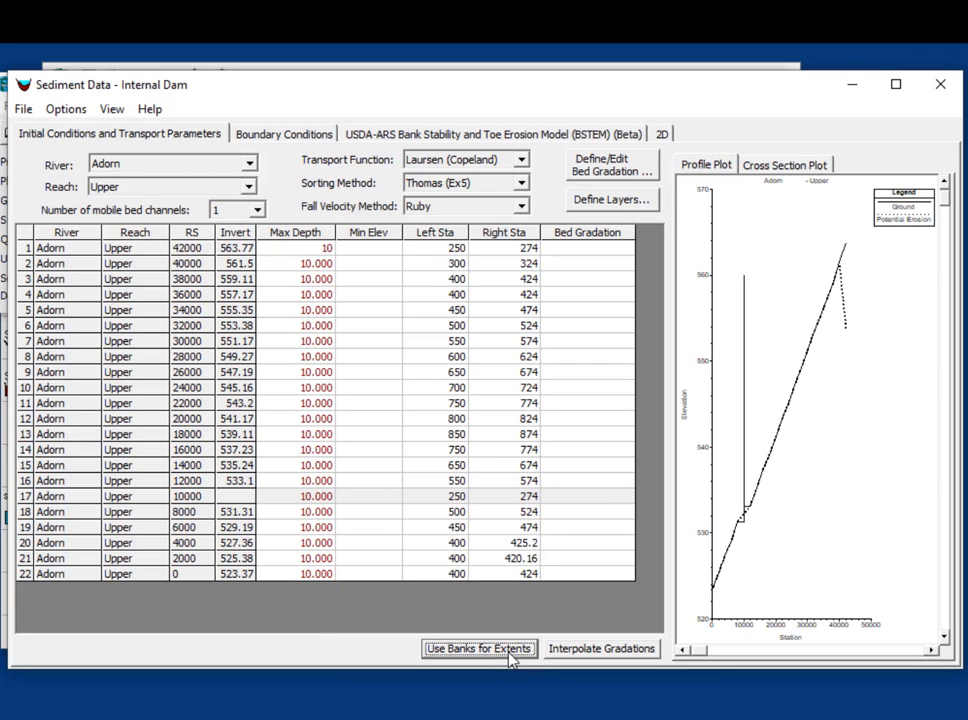
Open the bed gradation definition, switch to Reservoir Data.xlsx in Excel, and copy the initial % Finer column from the Sediment sheet
click(628, 176)
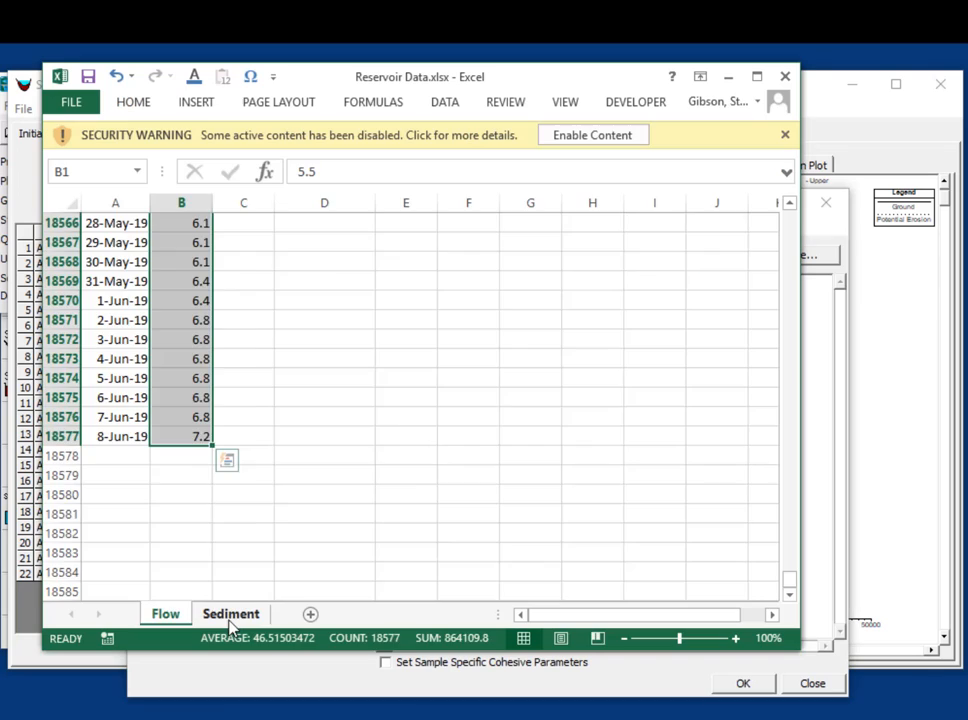
click(230, 618)
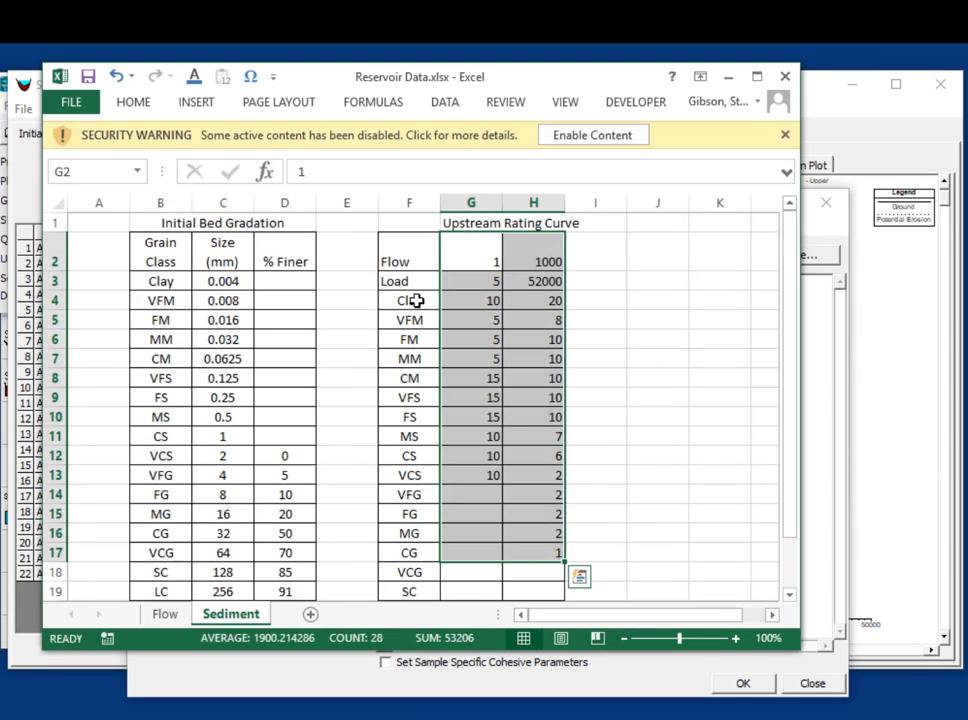
click(283, 279)
key(ctrl+shift+Down)
key(ctrl+shift+Down)
key(ctrl+c)
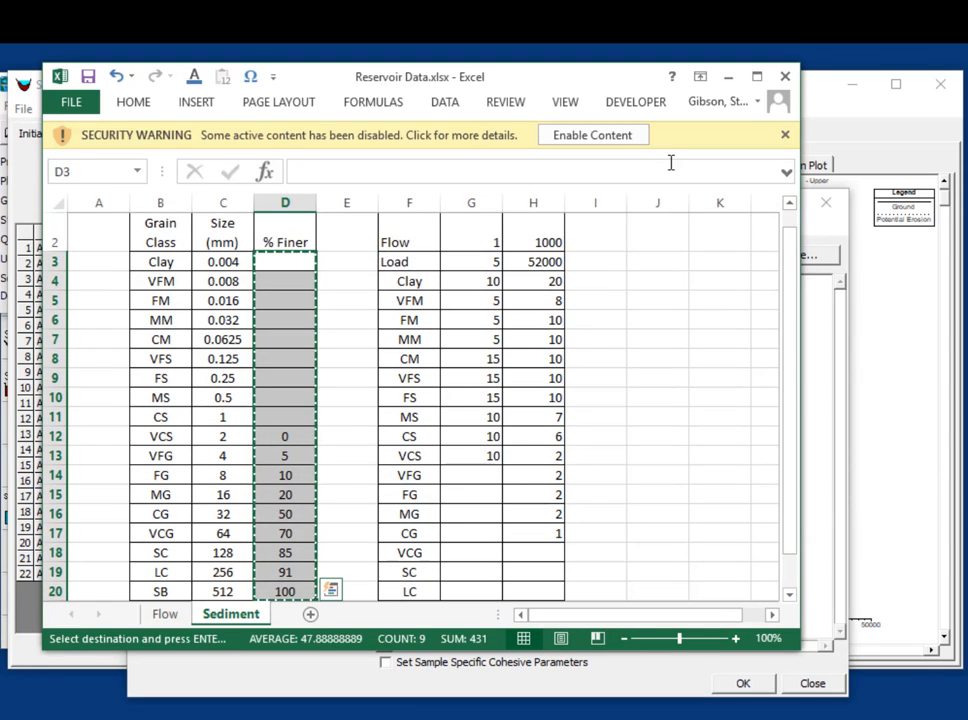
Back in HEC-RAS, create a bed gradation sample named Coarse, paste the copied % Finer values into it, and accept
click(840, 244)
click(418, 252)
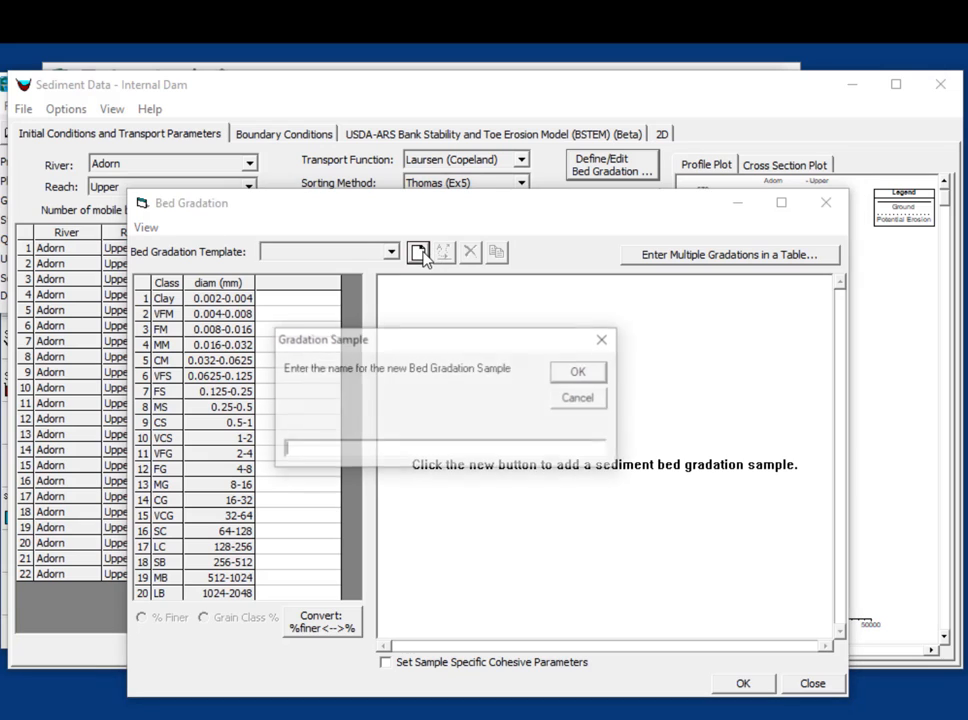
text(Coarse)
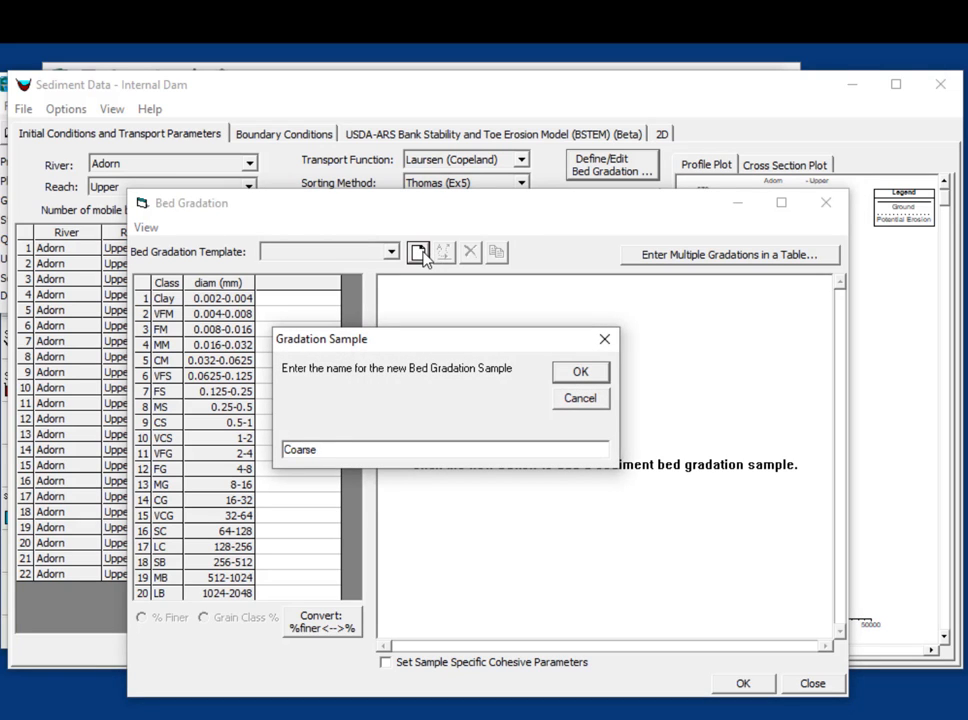
key(Return)
click(329, 283)
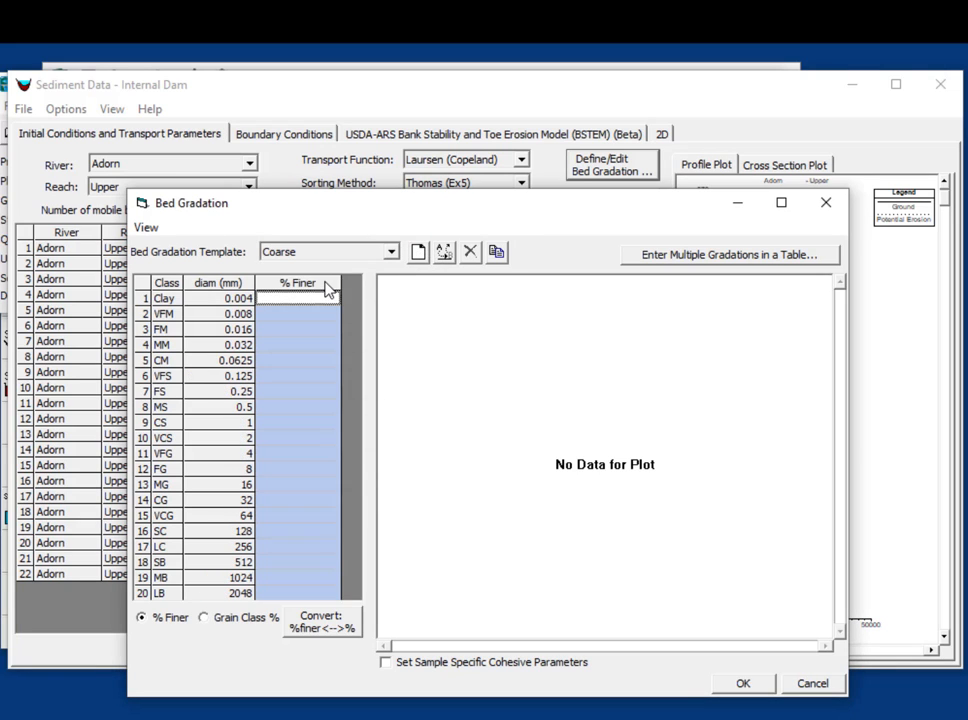
key(ctrl+v)
click(735, 682)
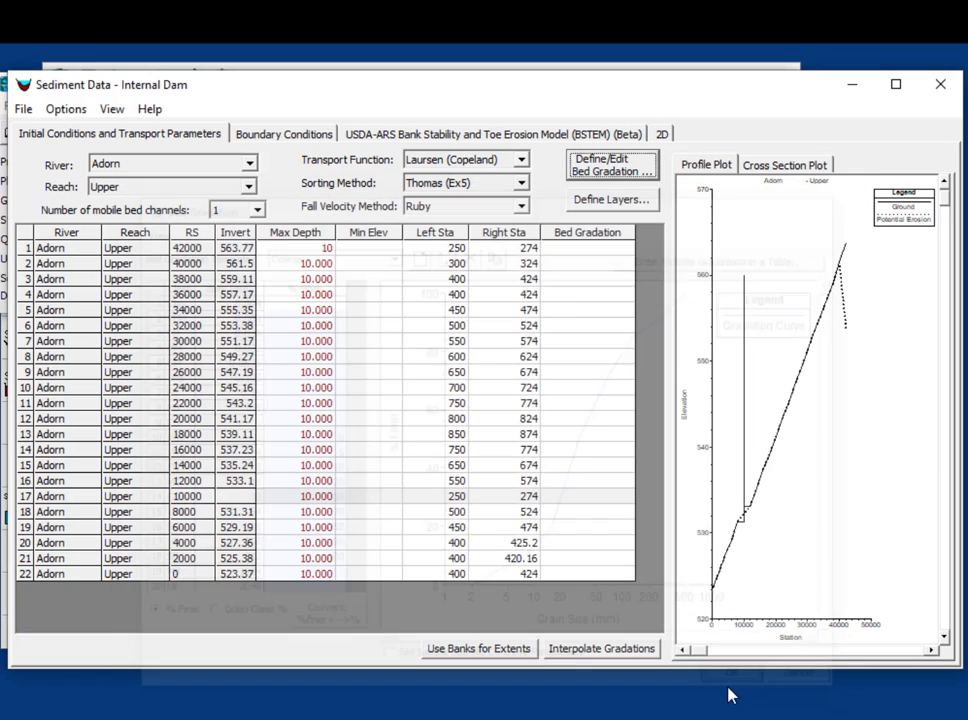
Assign the Coarse bed gradation to river station 42000 and fill it down to every station
click(601, 250)
click(602, 269)
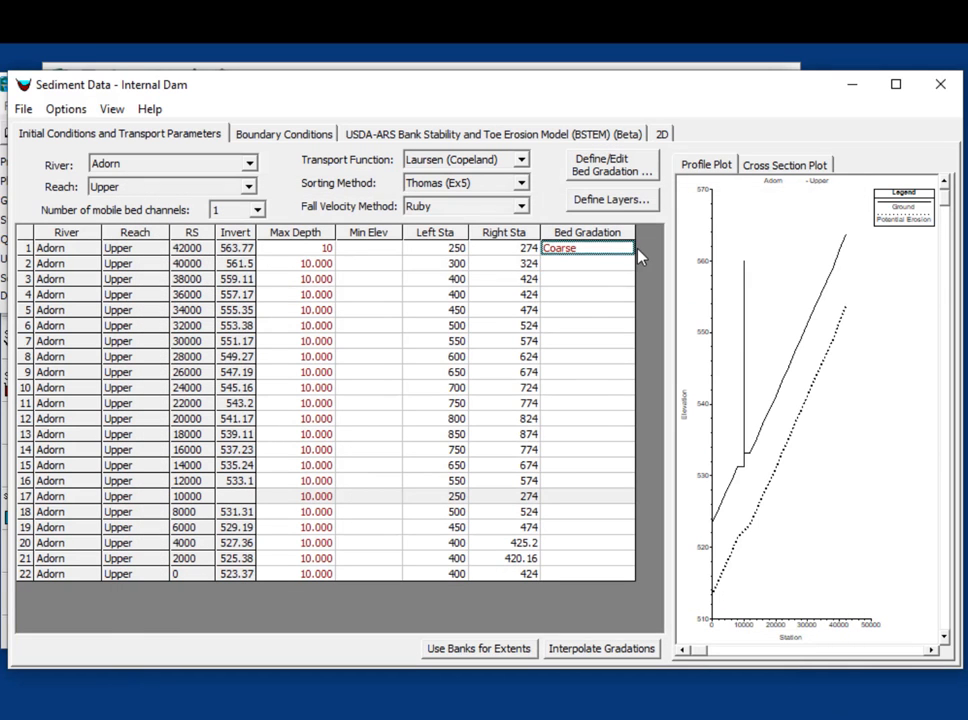
drag(633, 255, 625, 575)
key(ctrl+d)
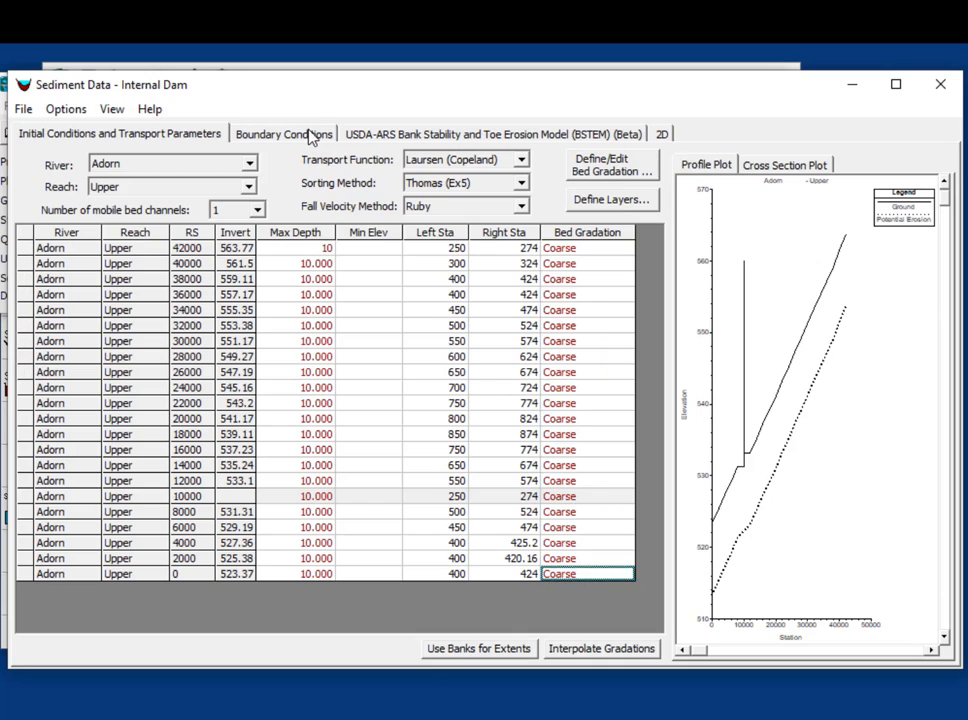
Start a rating curve sediment boundary for station 42000 and copy the upstream rating curve flow, load and gradation values from Excel
click(312, 134)
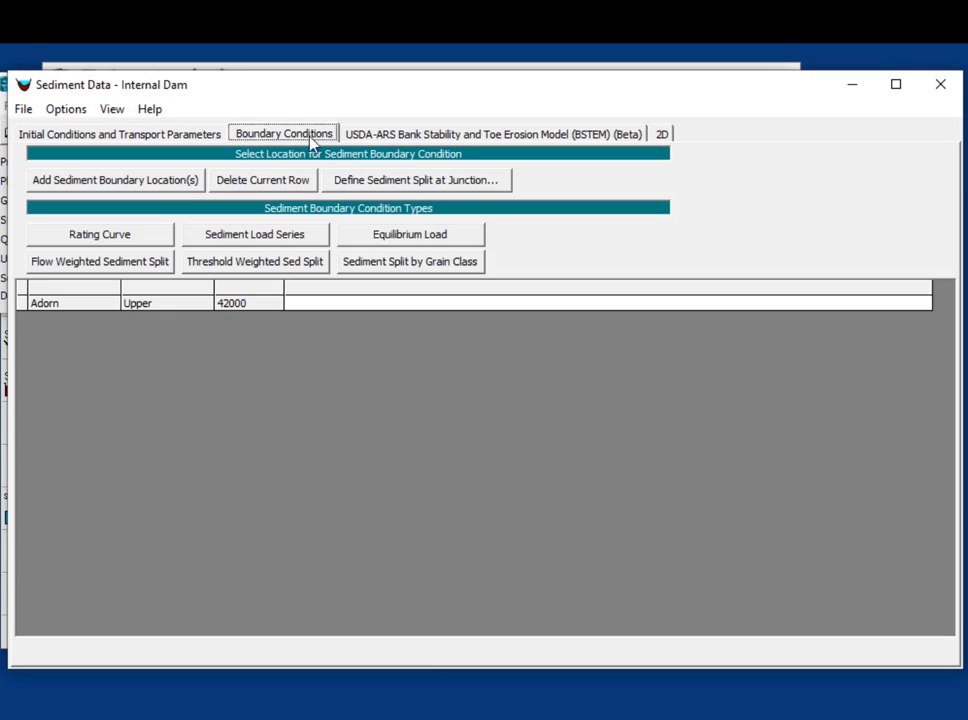
click(145, 240)
key(alt+Tab)
drag(480, 244, 480, 244)
scroll(480, 244, down, 4)
key(ctrl+c)
key(alt+Tab)
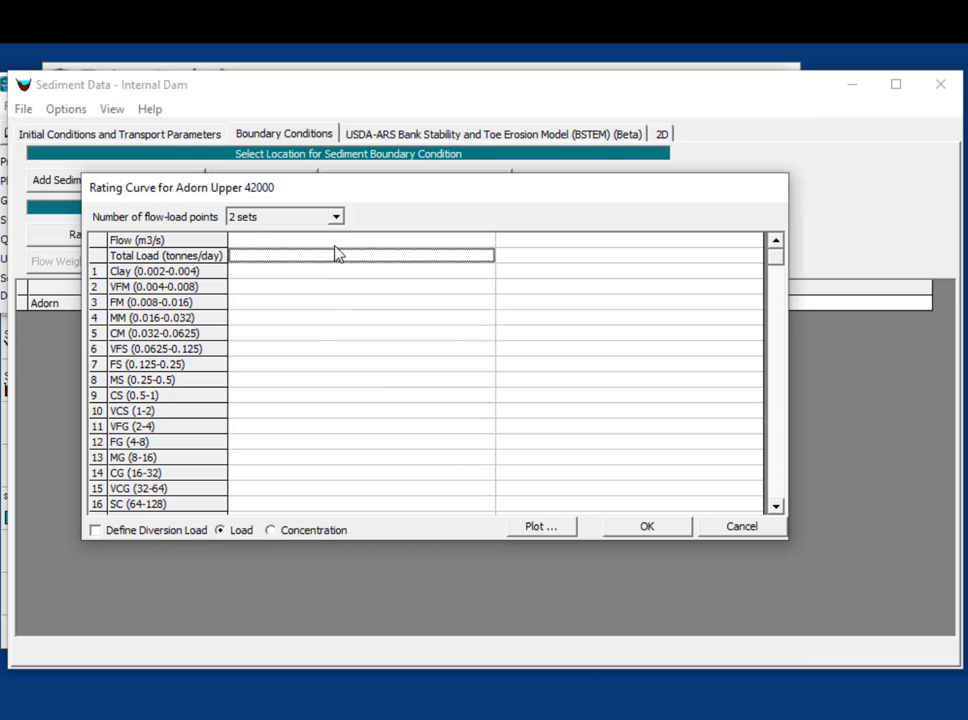
Paste the copied values into the rating curve for station 42000, check its plot, and accept the curve
drag(335, 241, 729, 573)
key(ctrl+v)
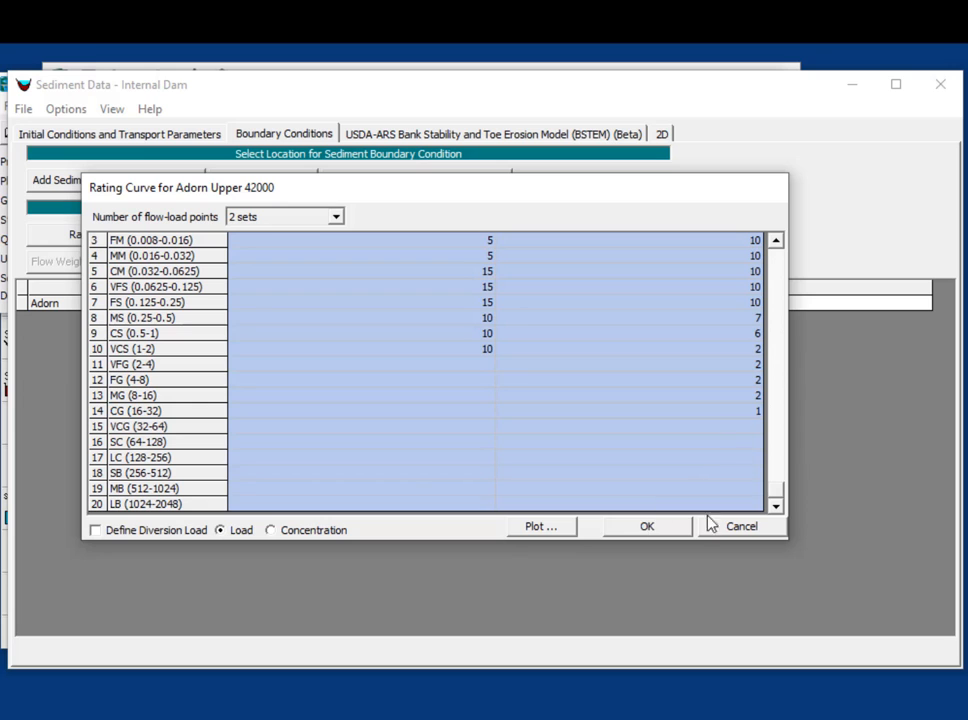
click(548, 528)
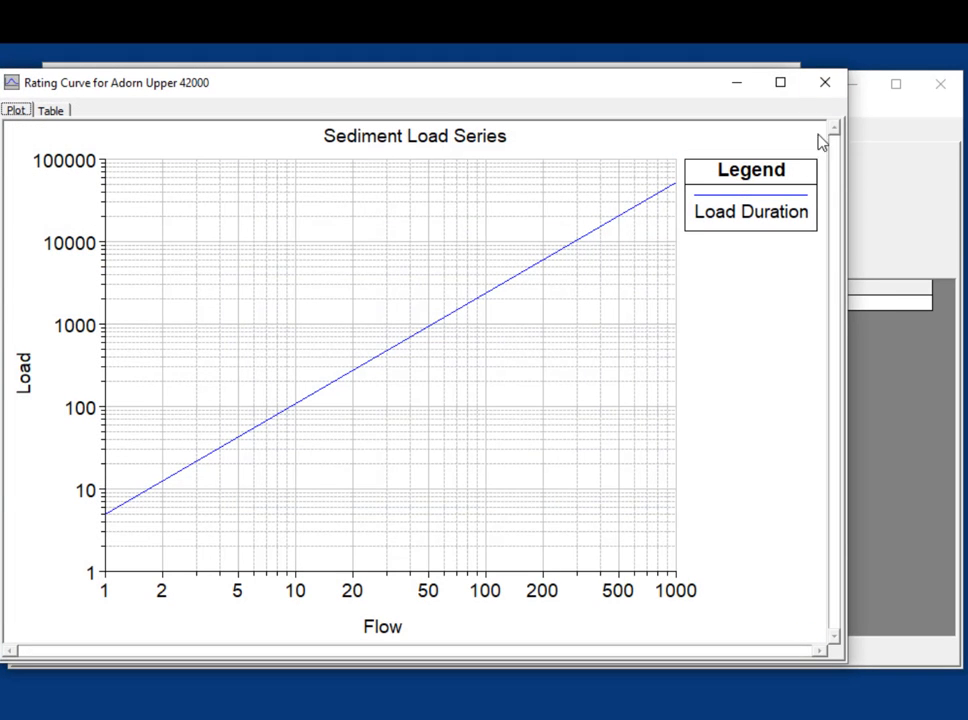
click(825, 83)
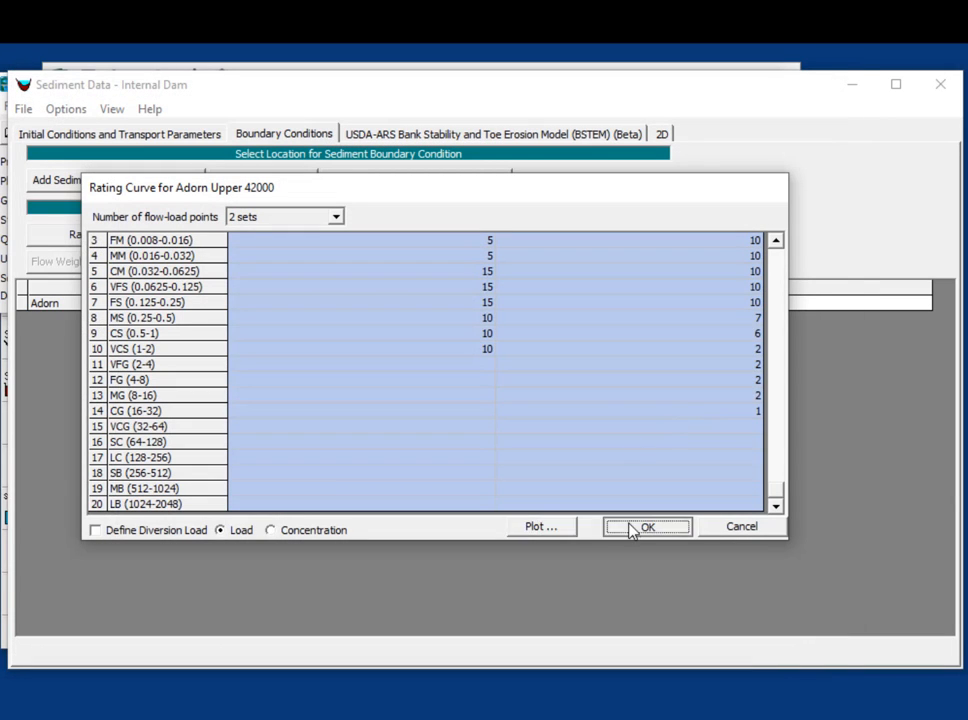
click(633, 525)
In the bed change options, allow deposition outside the movable bed limits with updating between mixing time steps
click(63, 112)
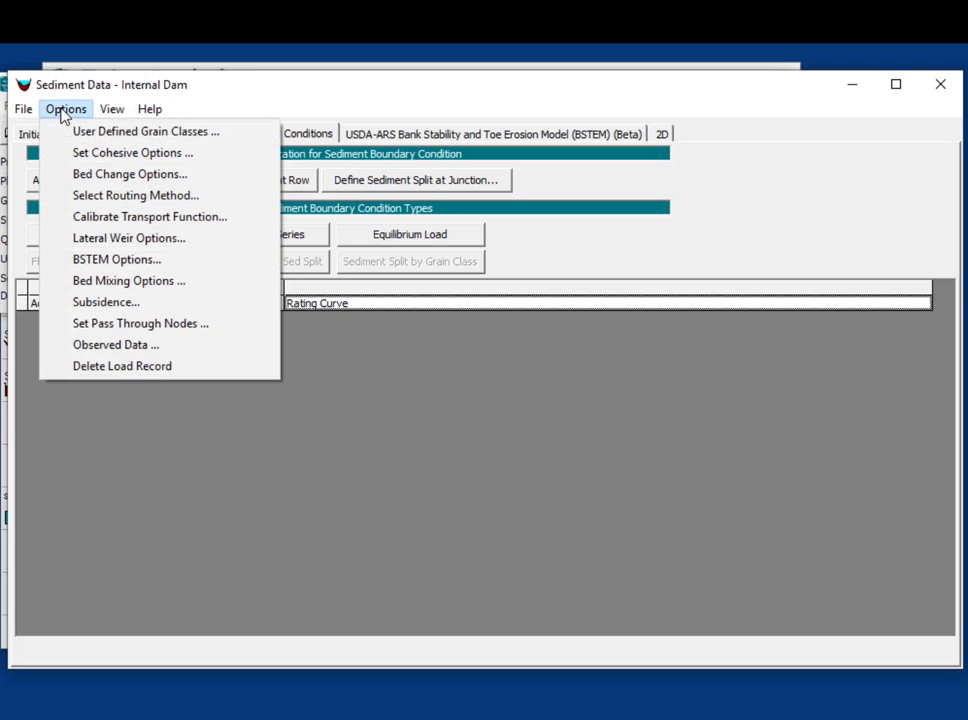
click(85, 174)
click(100, 162)
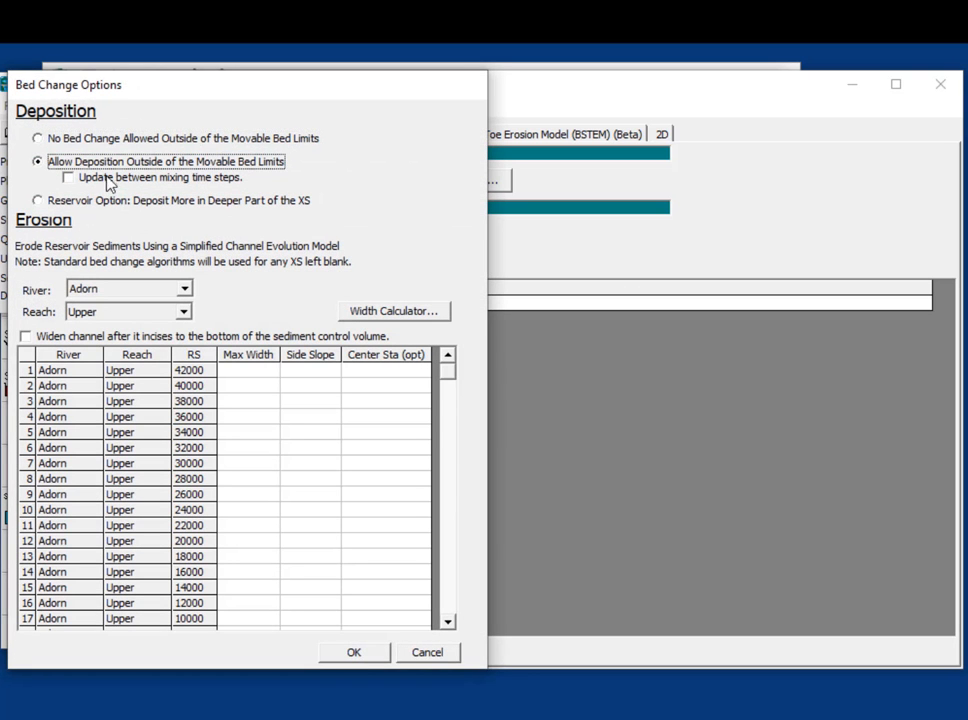
click(118, 185)
click(360, 655)
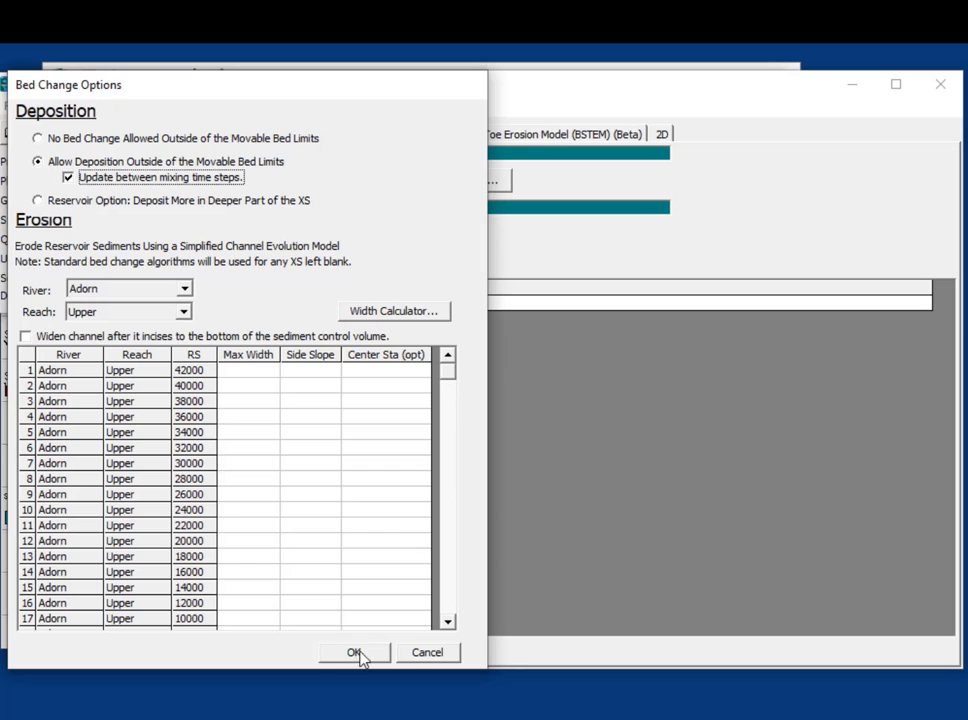
Choose the sediment routing method for the Internal Dam sediment data and accept it
click(65, 110)
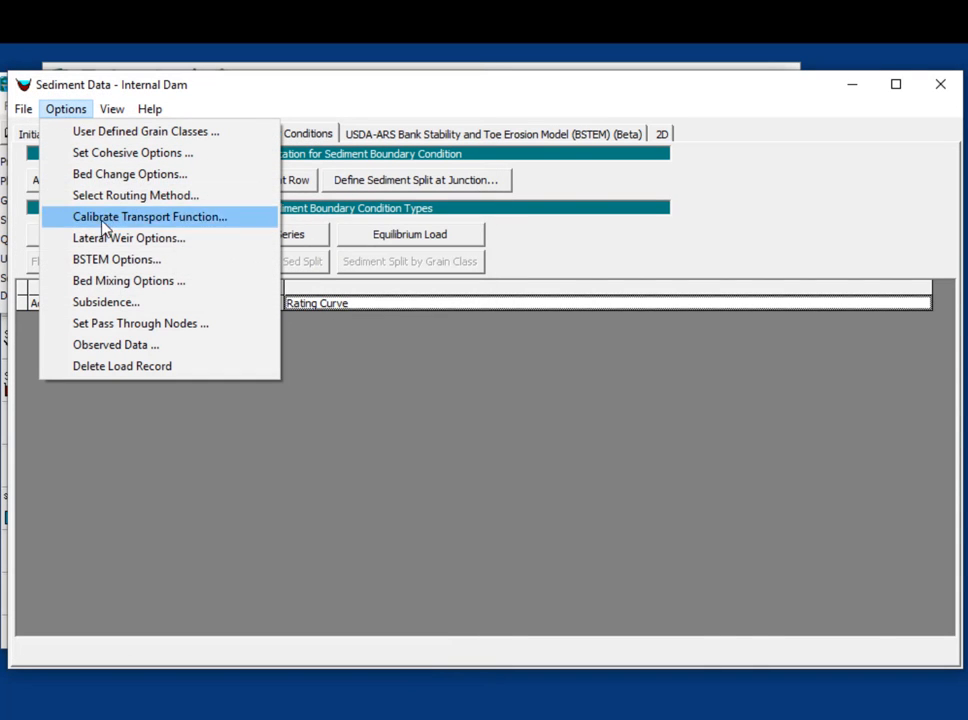
click(111, 196)
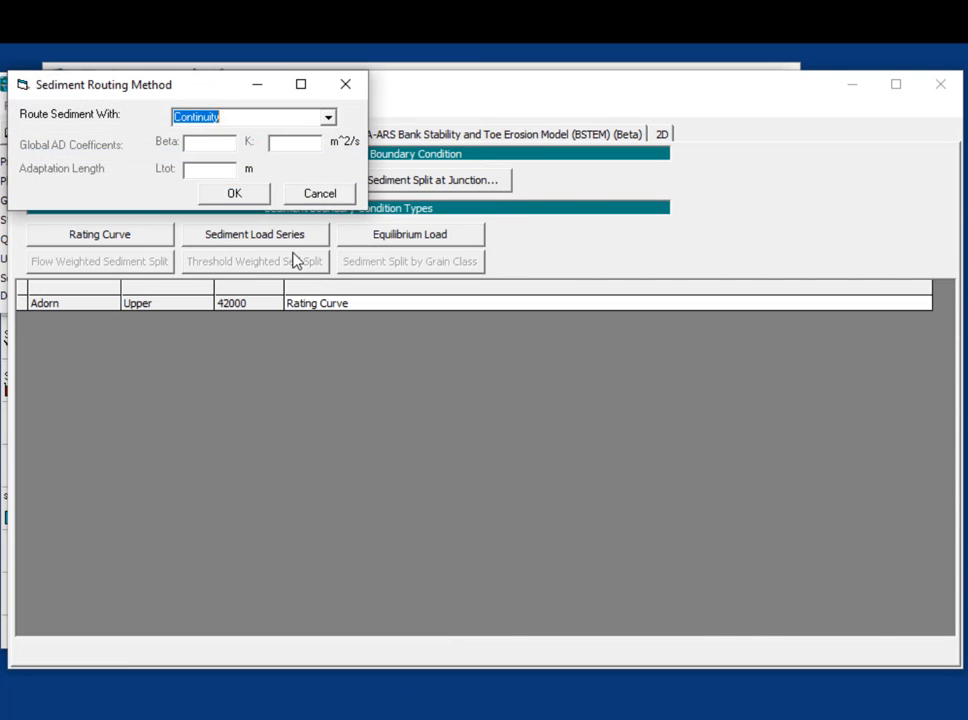
click(328, 119)
click(316, 150)
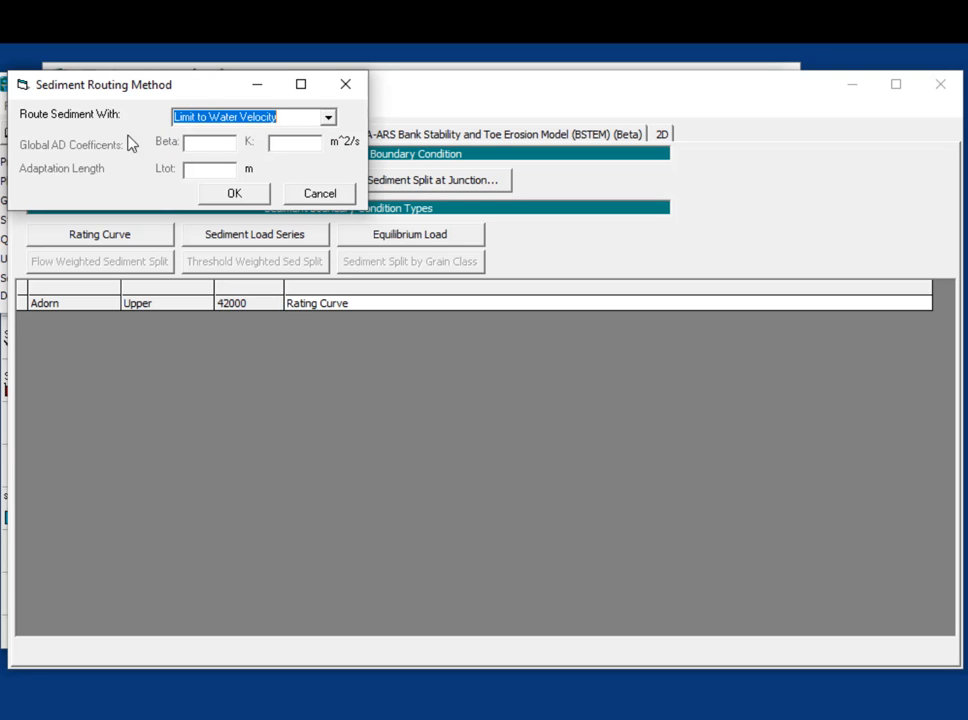
click(234, 193)
Save the Internal Dam sediment data and close its editor
click(23, 108)
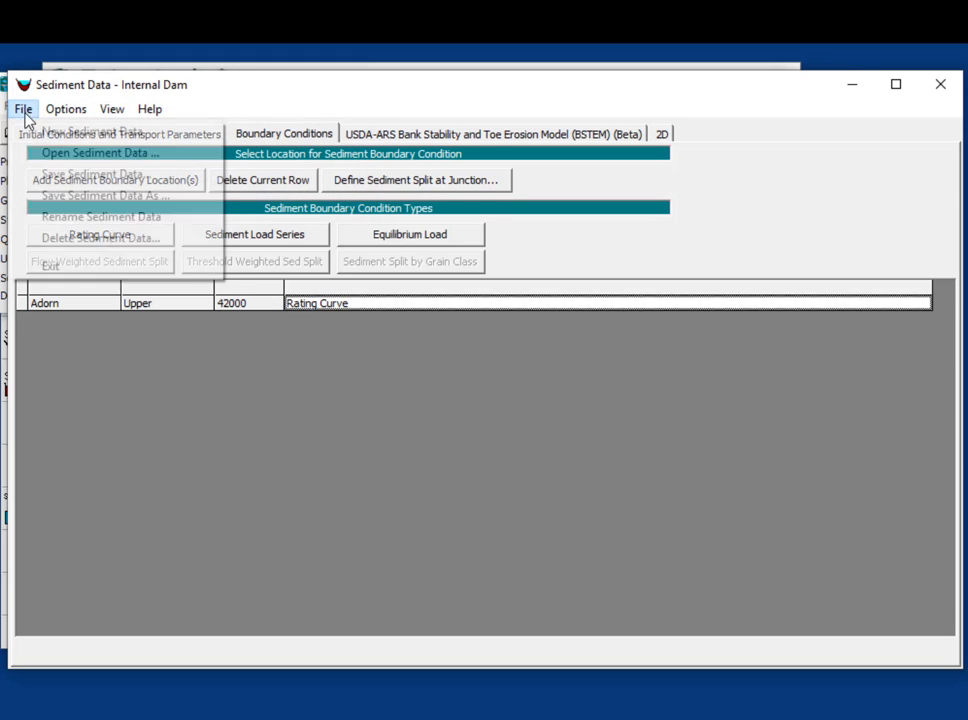
click(44, 175)
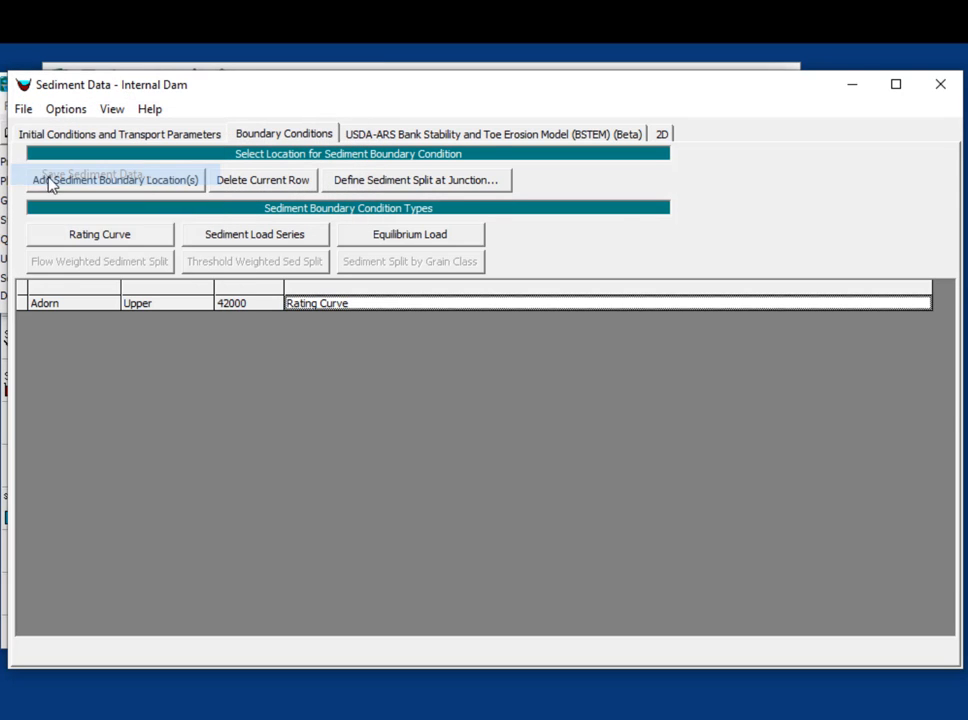
click(939, 84)
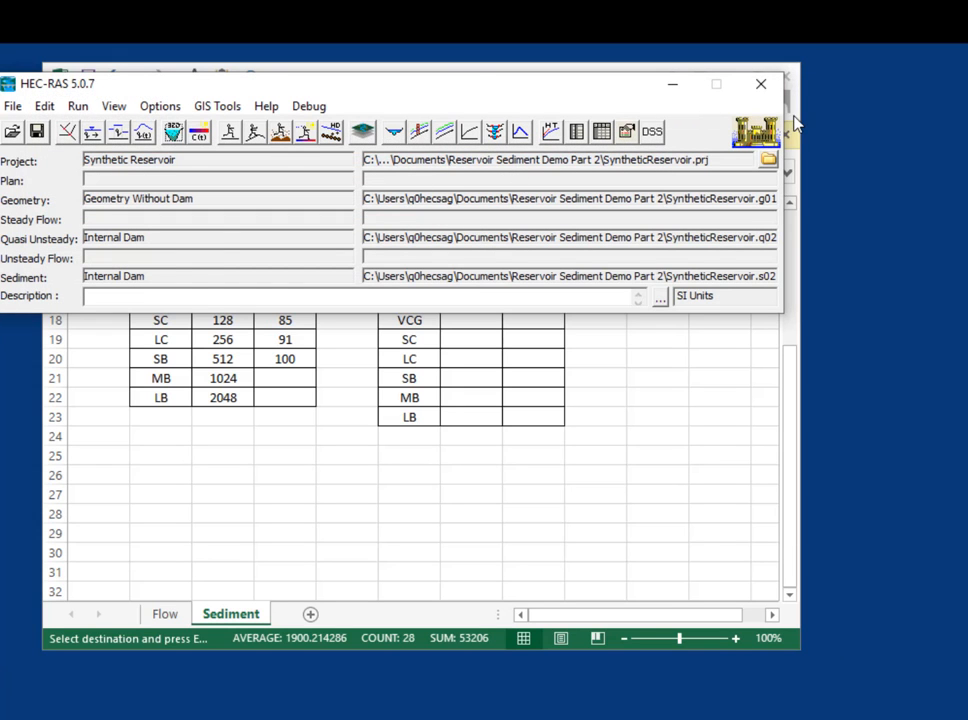
click(784, 124)
click(71, 102)
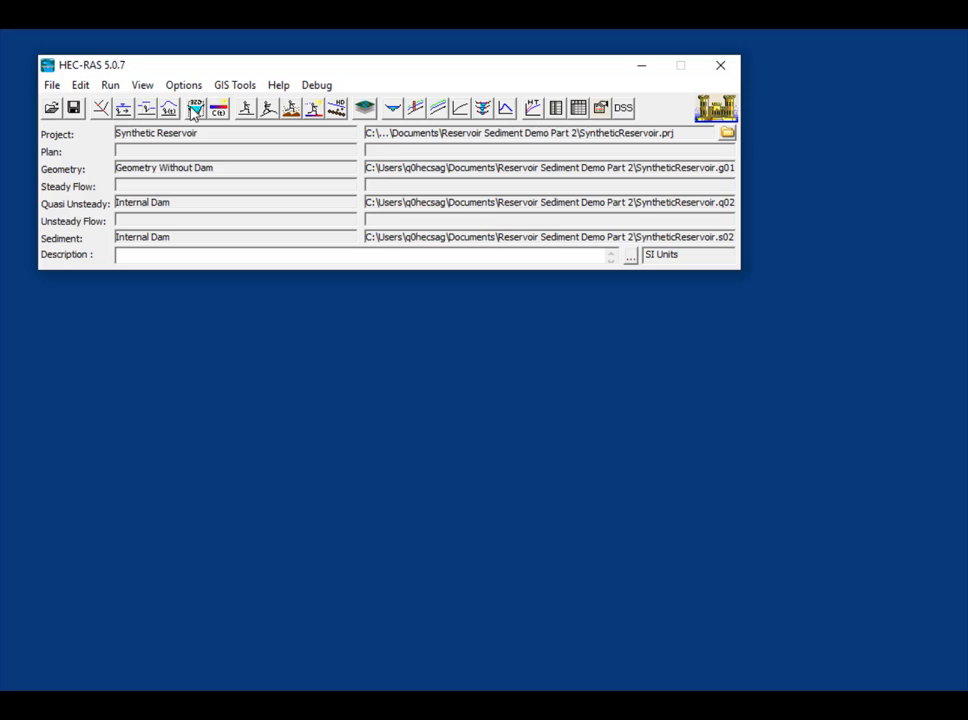
Open the sediment transport analysis and save the plan as Internal Dam with the short identifier Internal Dam
click(196, 110)
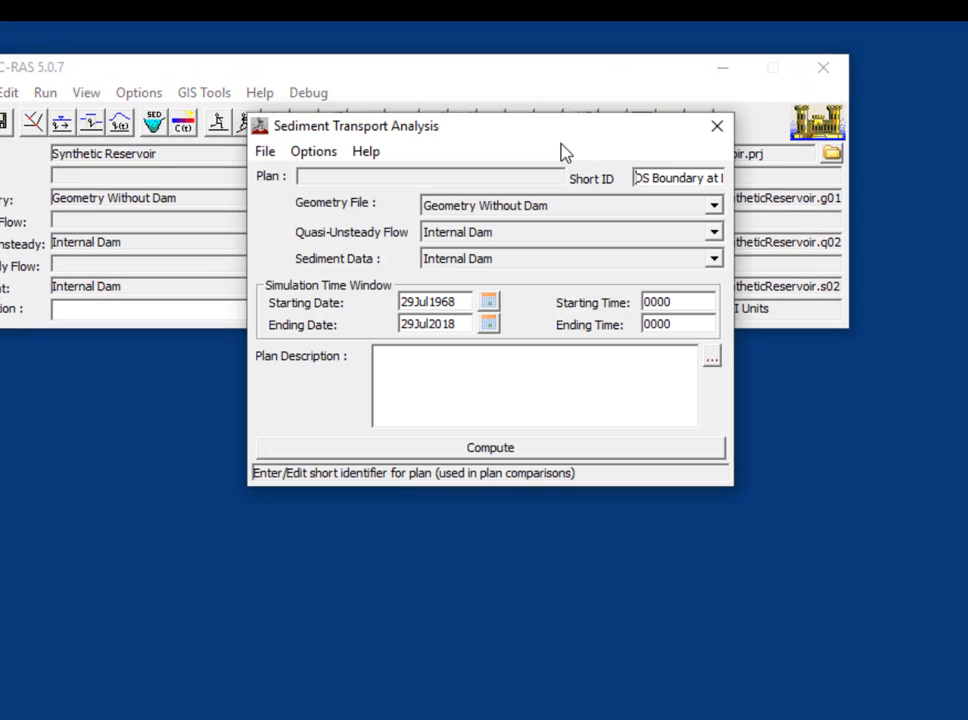
click(264, 152)
click(290, 249)
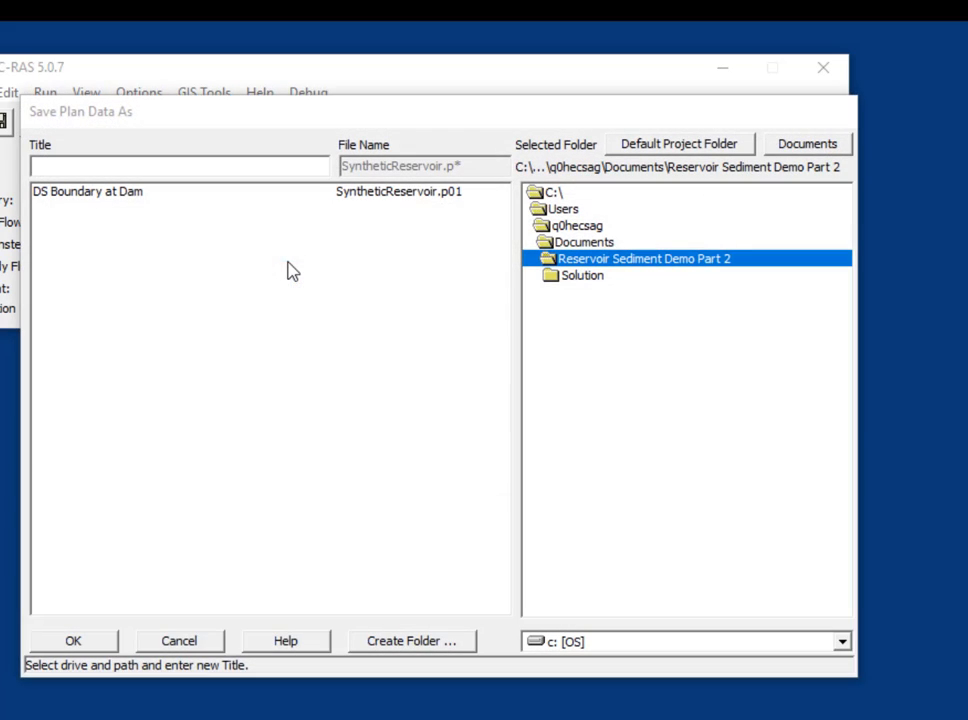
click(164, 161)
text(Internal )
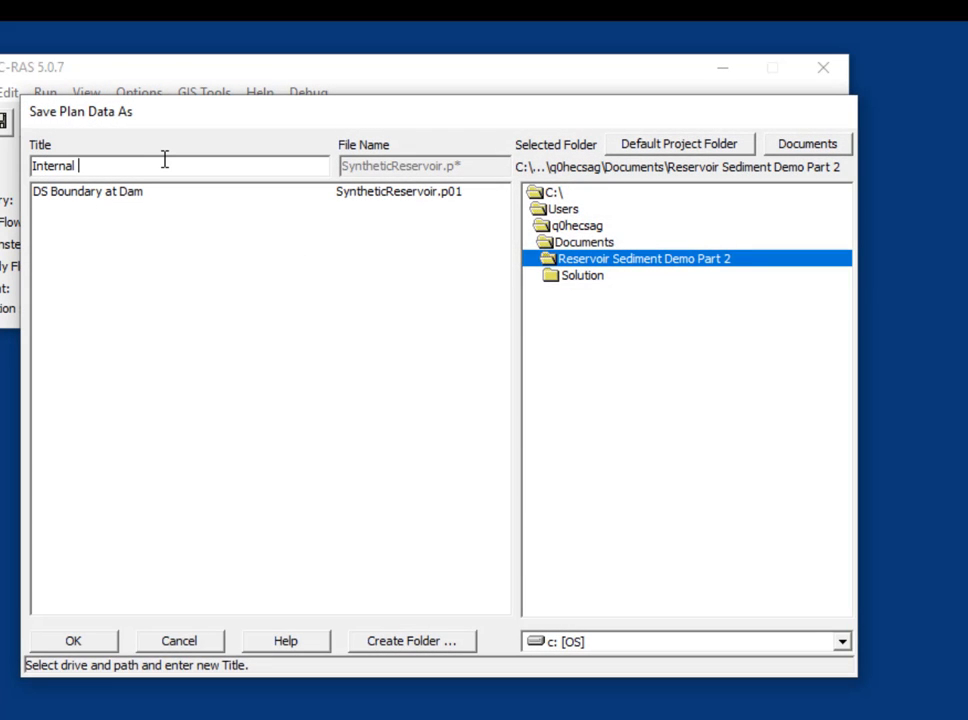
text(Dam)
key(Return)
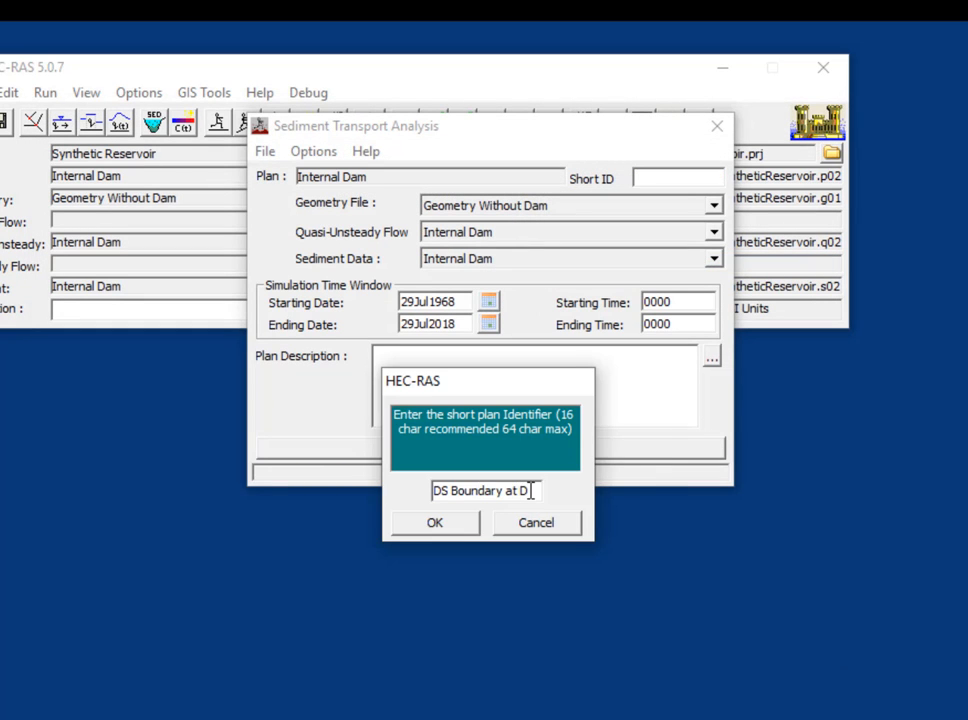
text(Internal Dam)
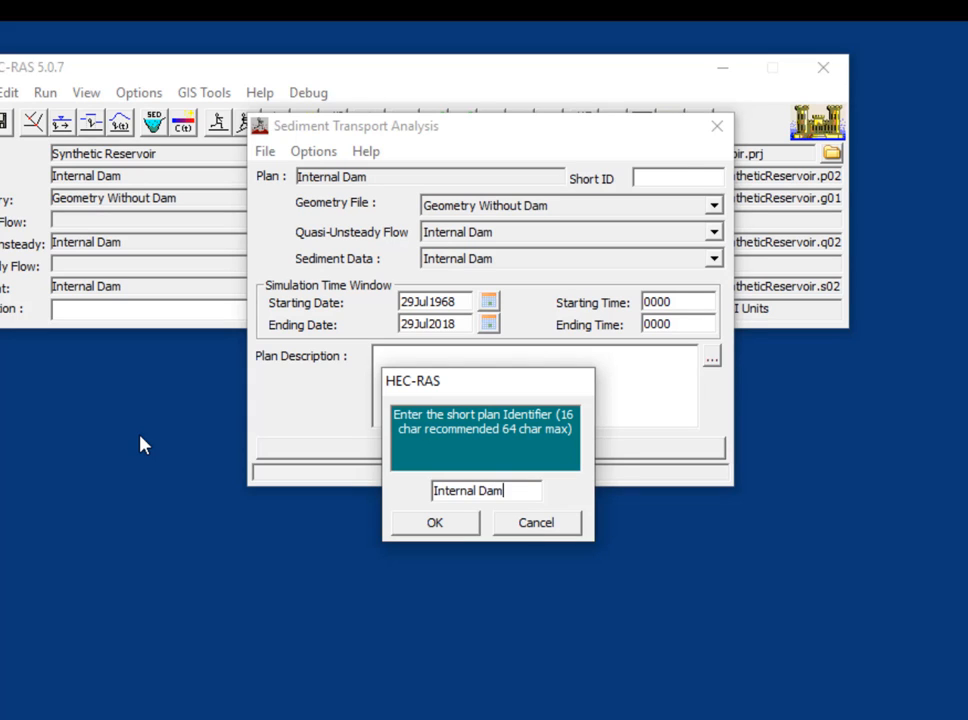
key(Return)
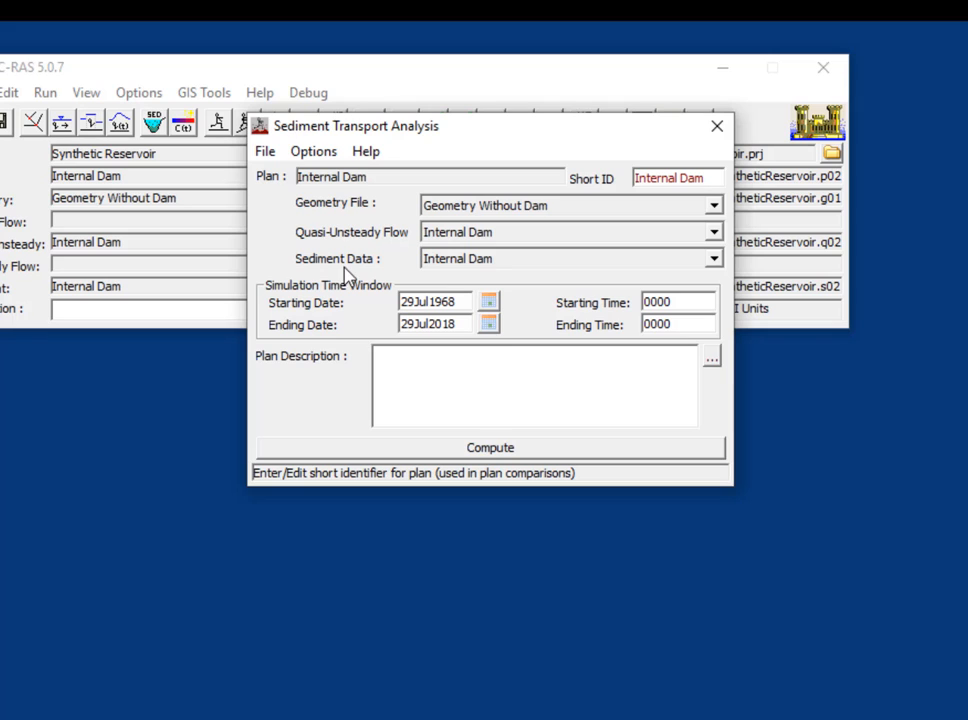
Compute the Internal Dam sediment transport plan, then close the finished computation and analysis windows
click(415, 450)
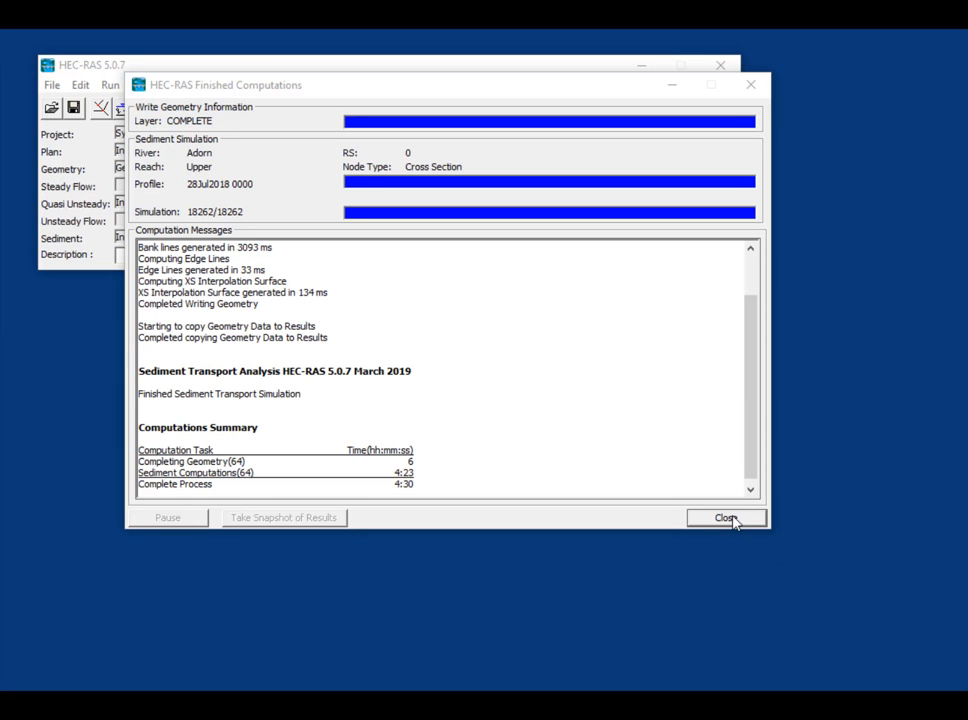
click(729, 518)
click(637, 110)
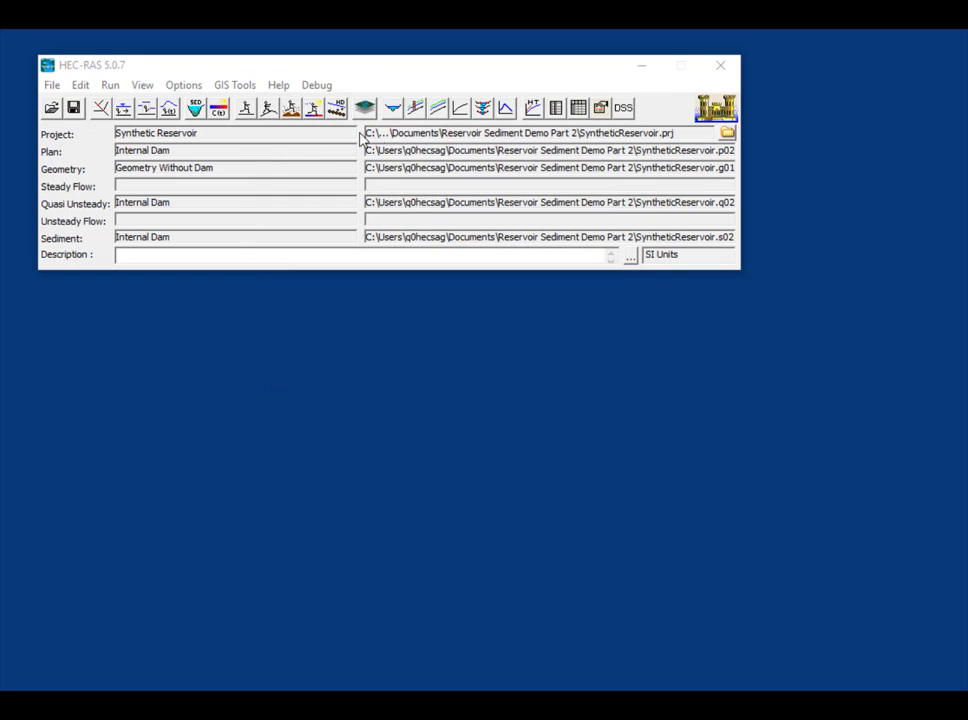
Open the old-style sediment spatial plot and add the water surface elevation (Wsel) to the channel invert profile
click(142, 85)
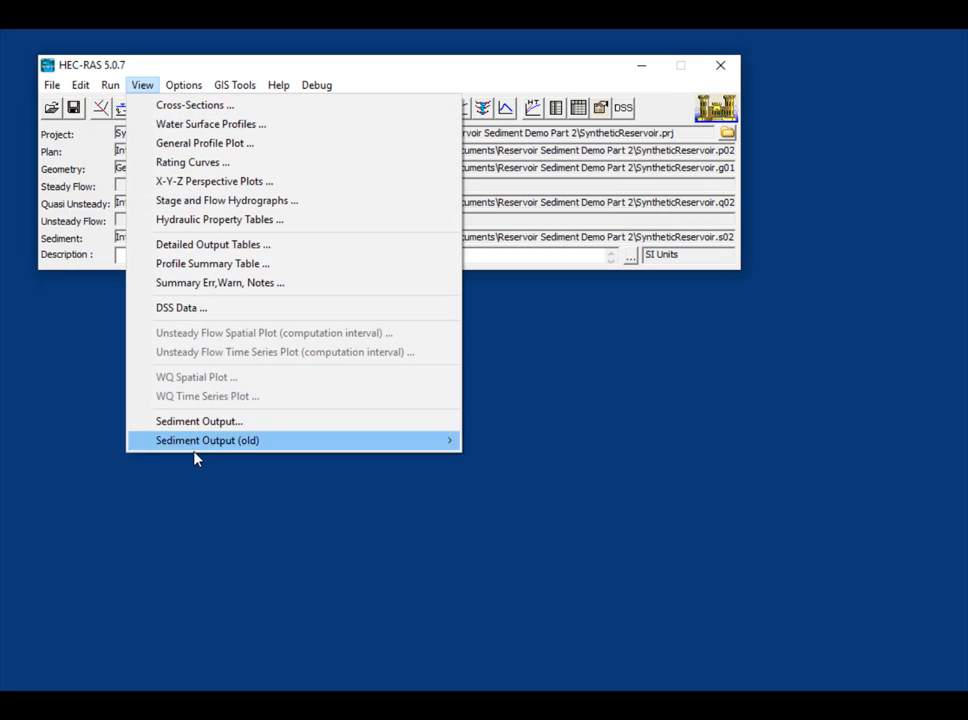
mouse_move(207, 441)
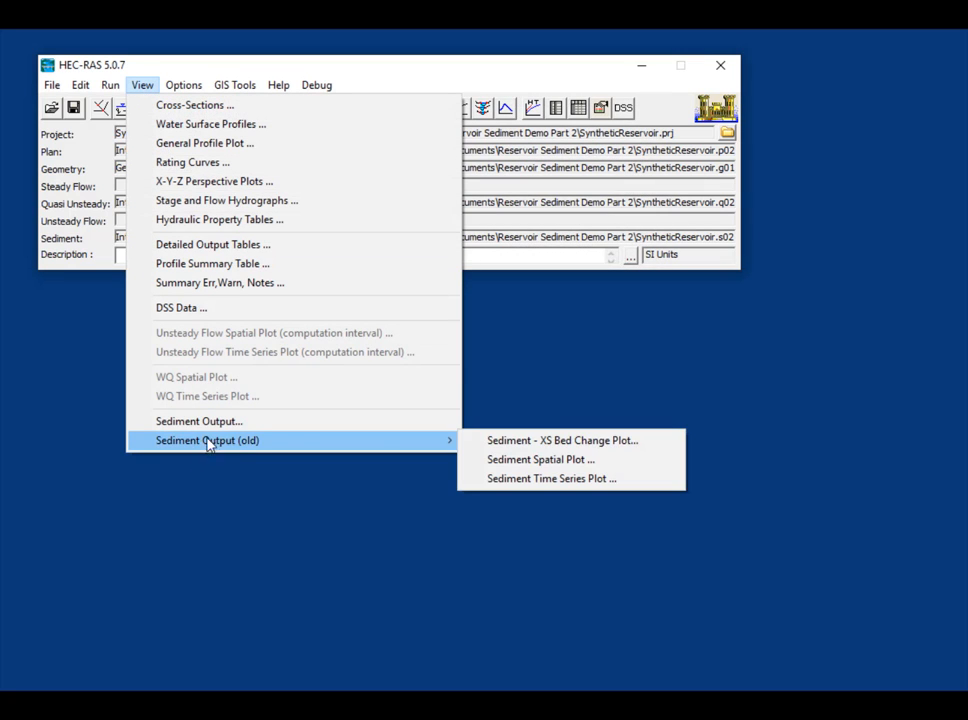
click(516, 460)
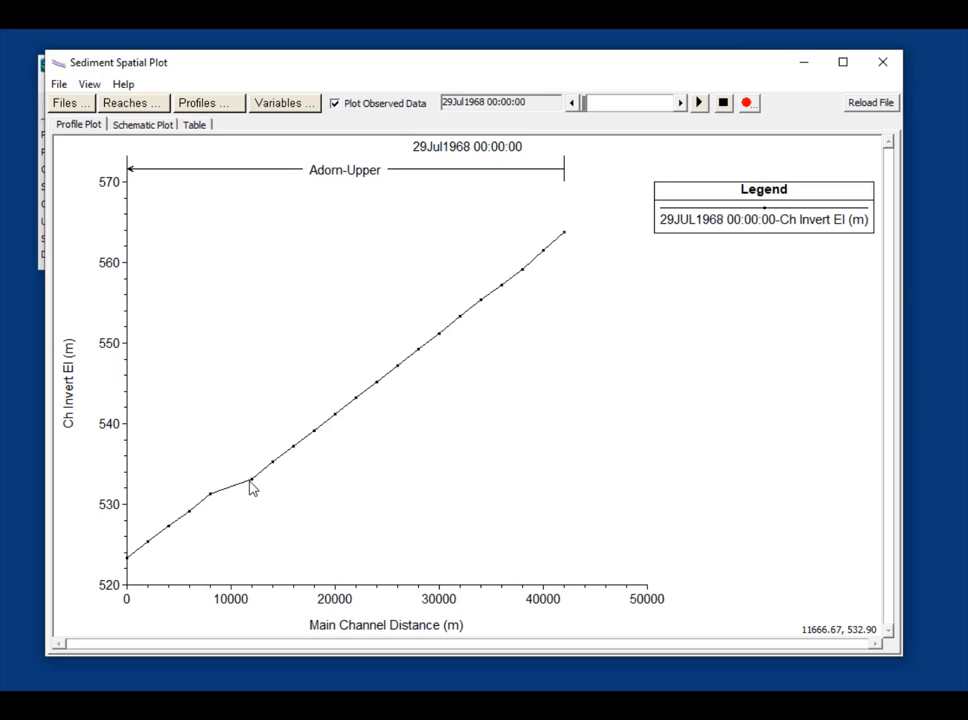
click(294, 104)
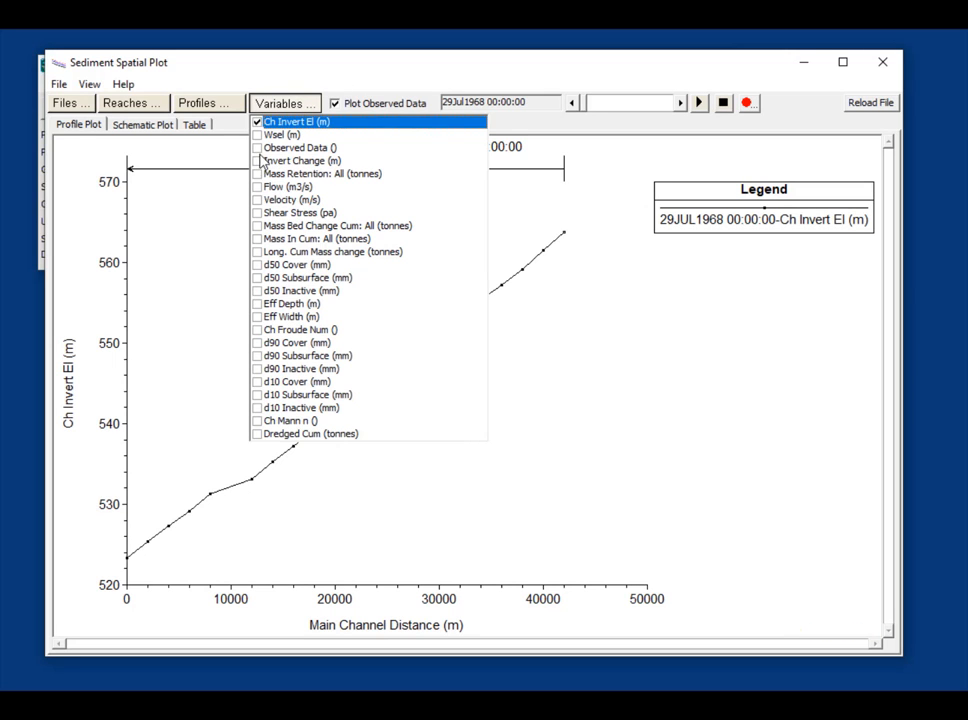
click(276, 134)
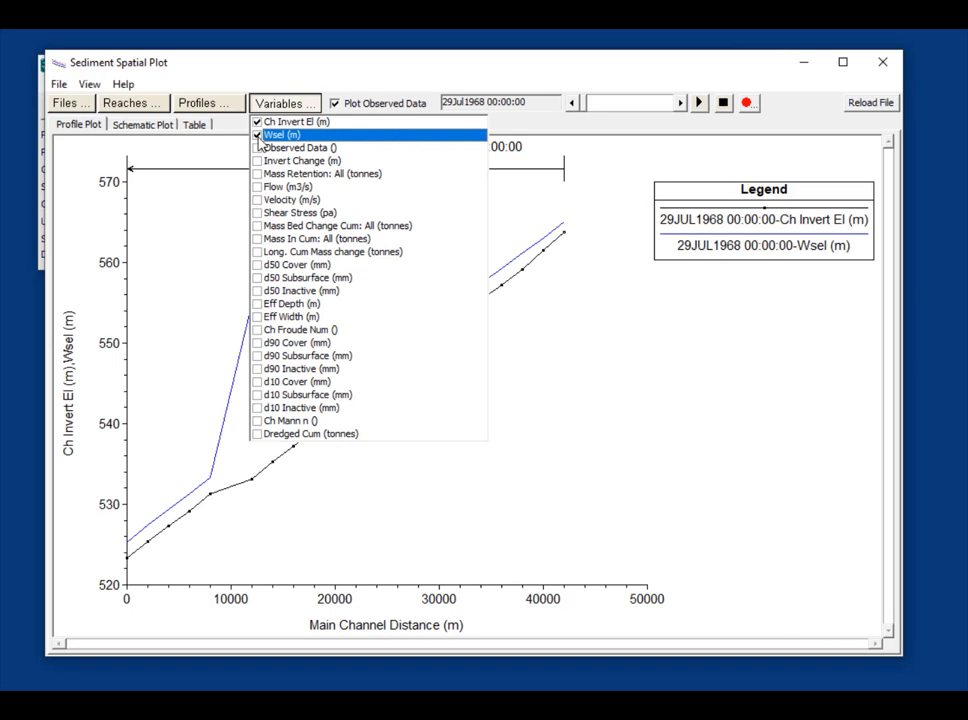
click(209, 158)
Add the final profile, 29JUL2018 00:00:00, to the spatial plot alongside the initial one
click(207, 104)
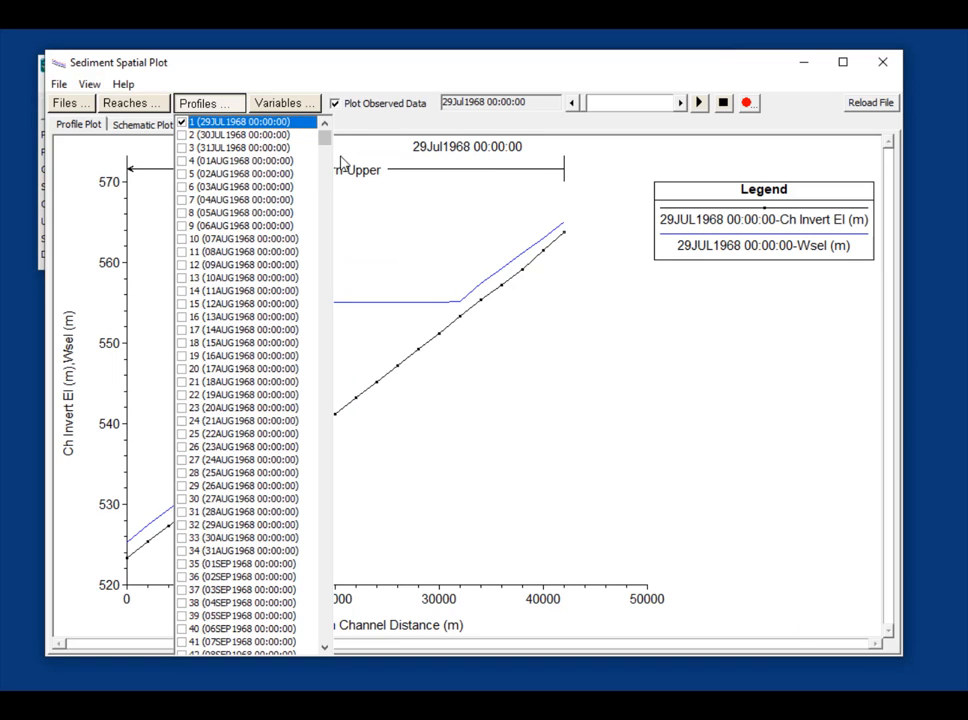
drag(327, 136, 318, 672)
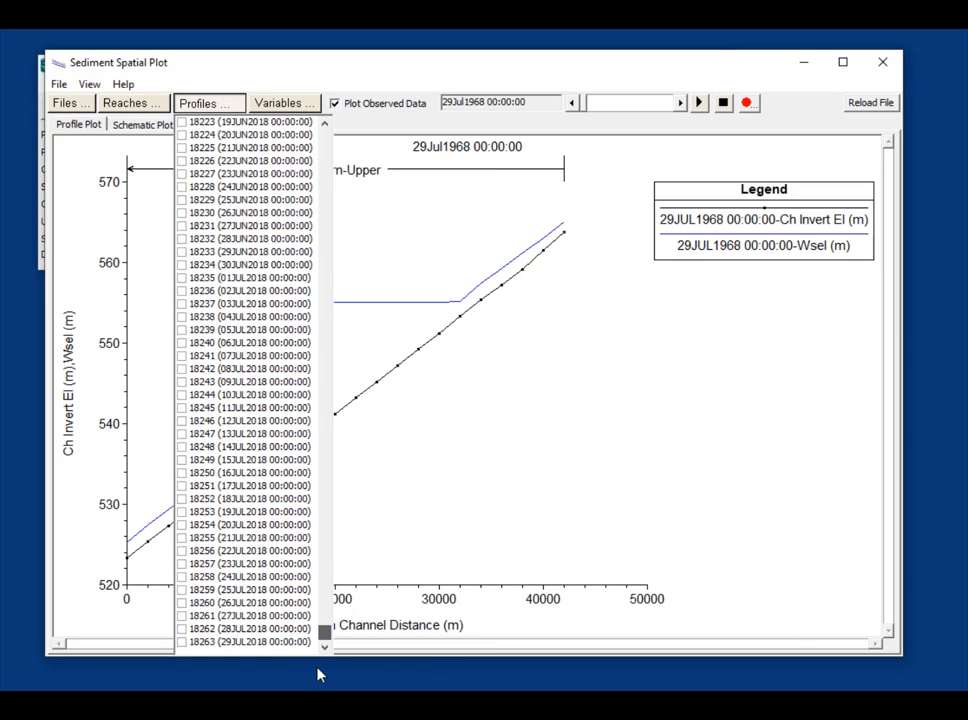
click(227, 643)
click(414, 456)
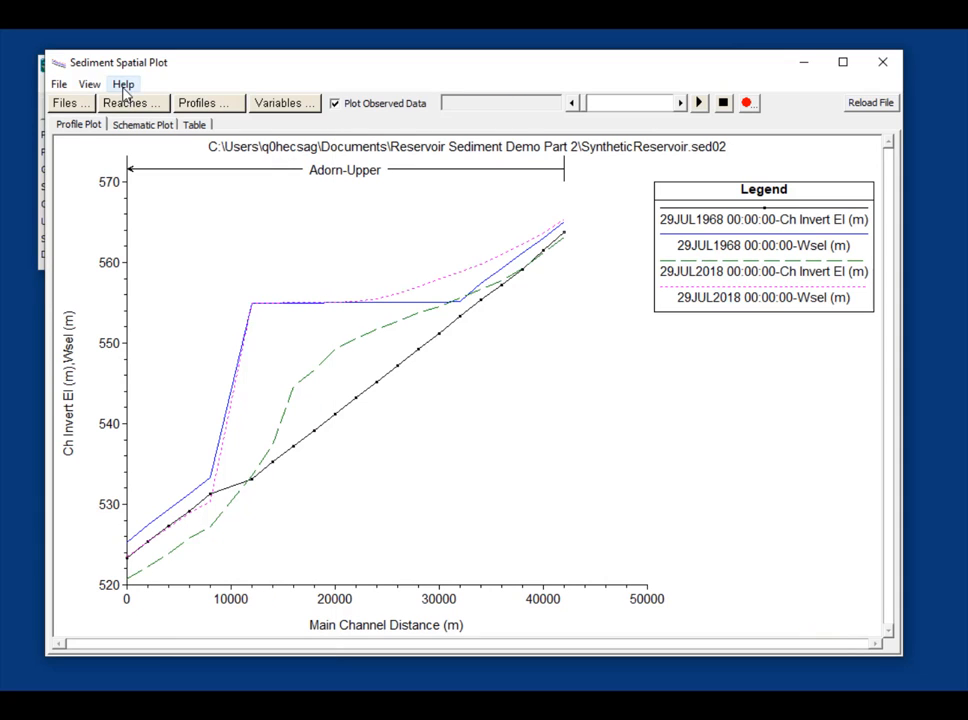
Restyle the 29JUL2018 channel invert as a thicker solid brown line and its water surface as a solid cyan line
right_click(165, 201)
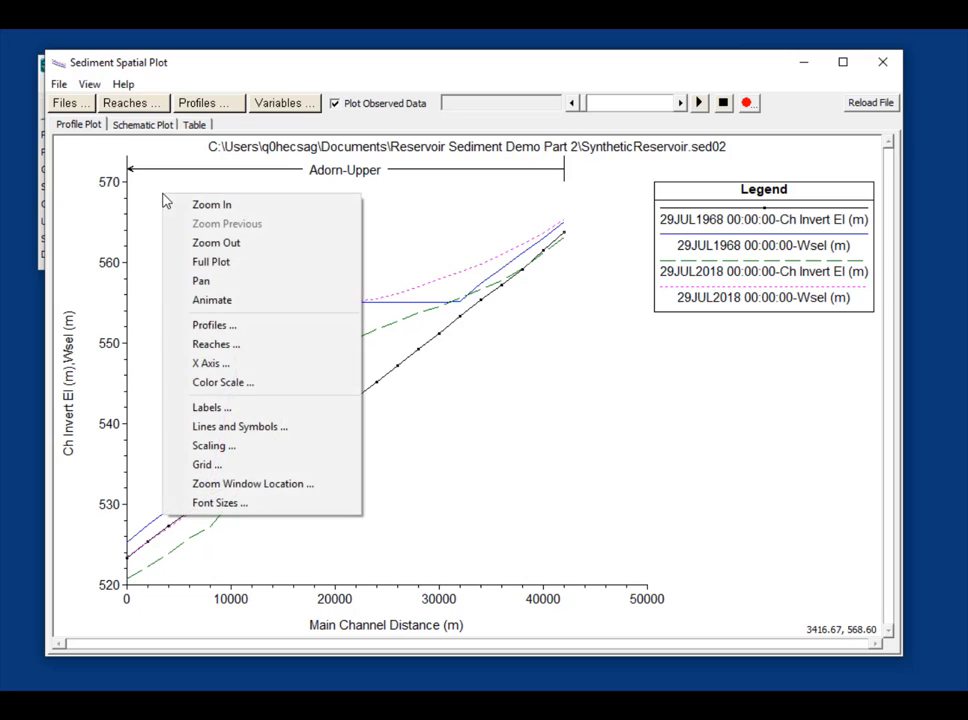
click(240, 426)
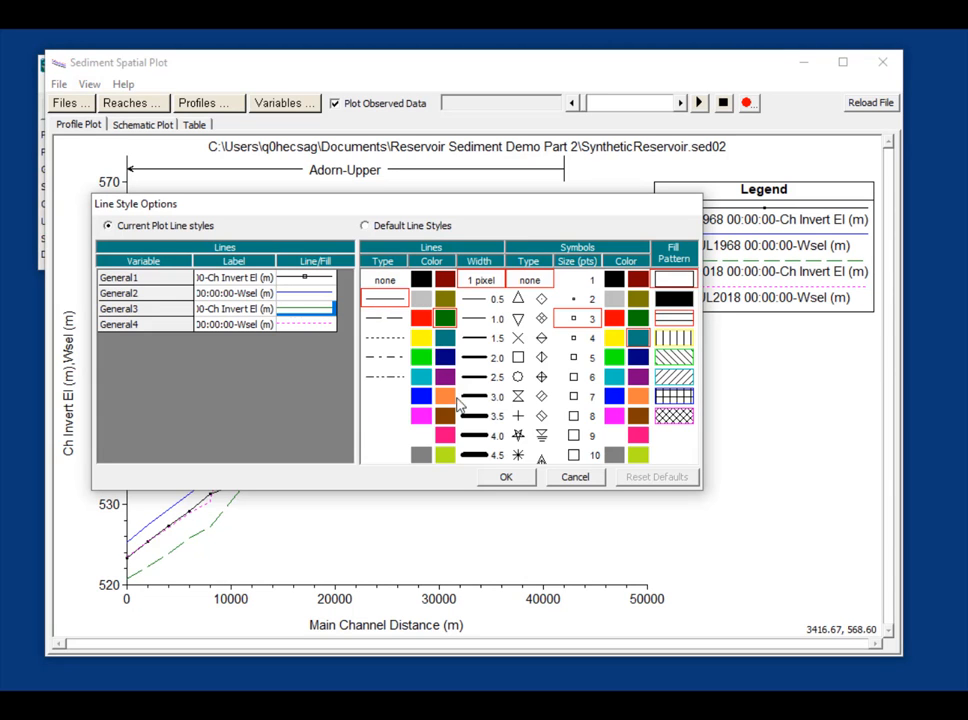
click(450, 397)
click(325, 324)
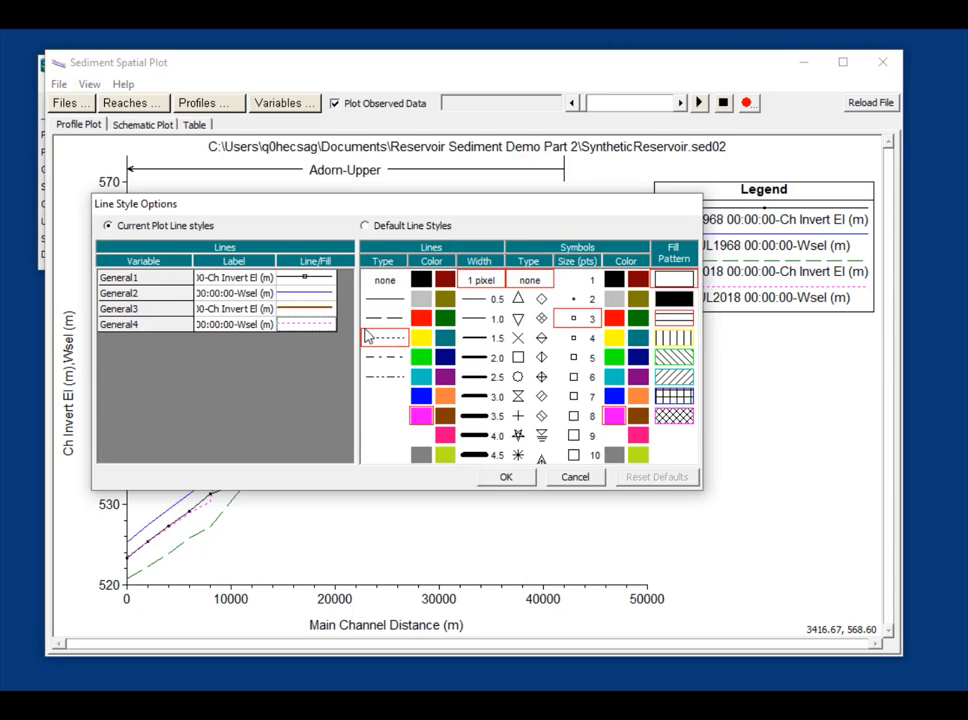
click(385, 298)
click(421, 376)
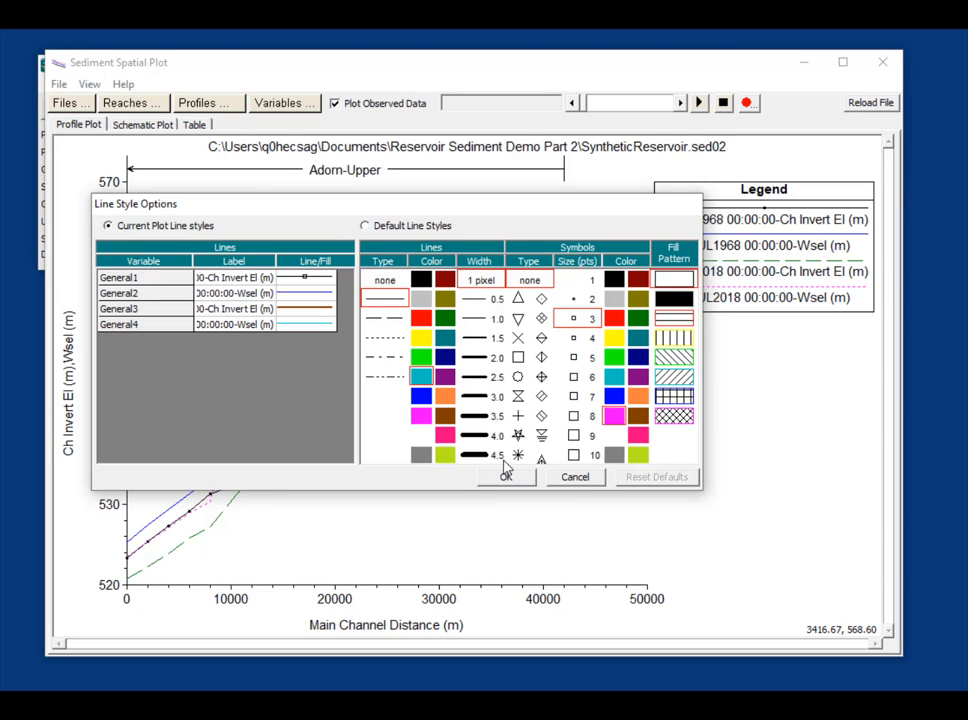
click(512, 477)
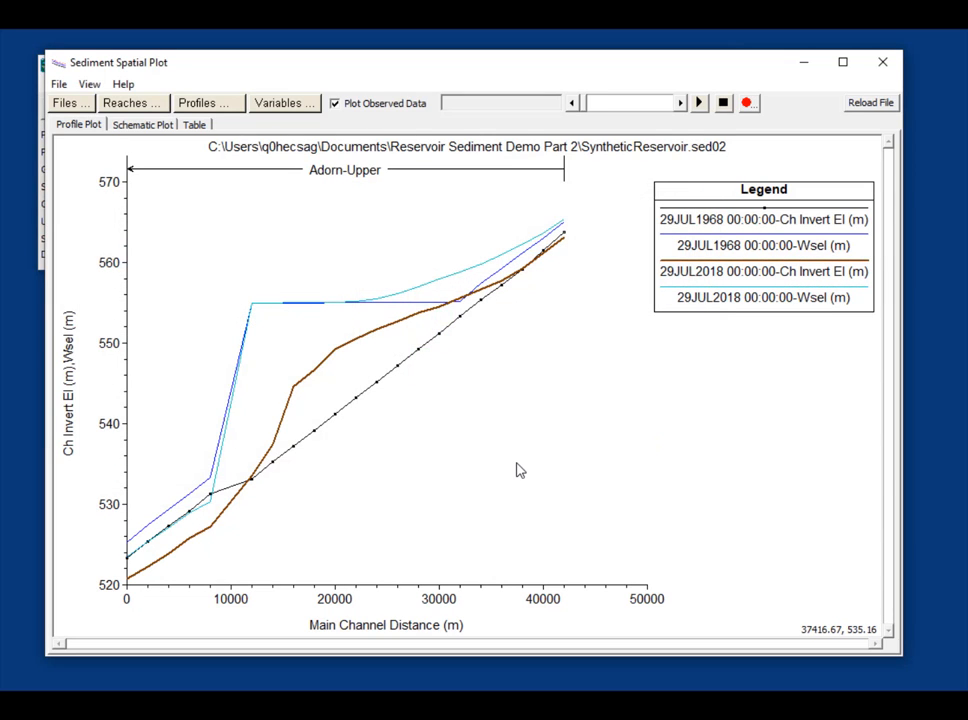